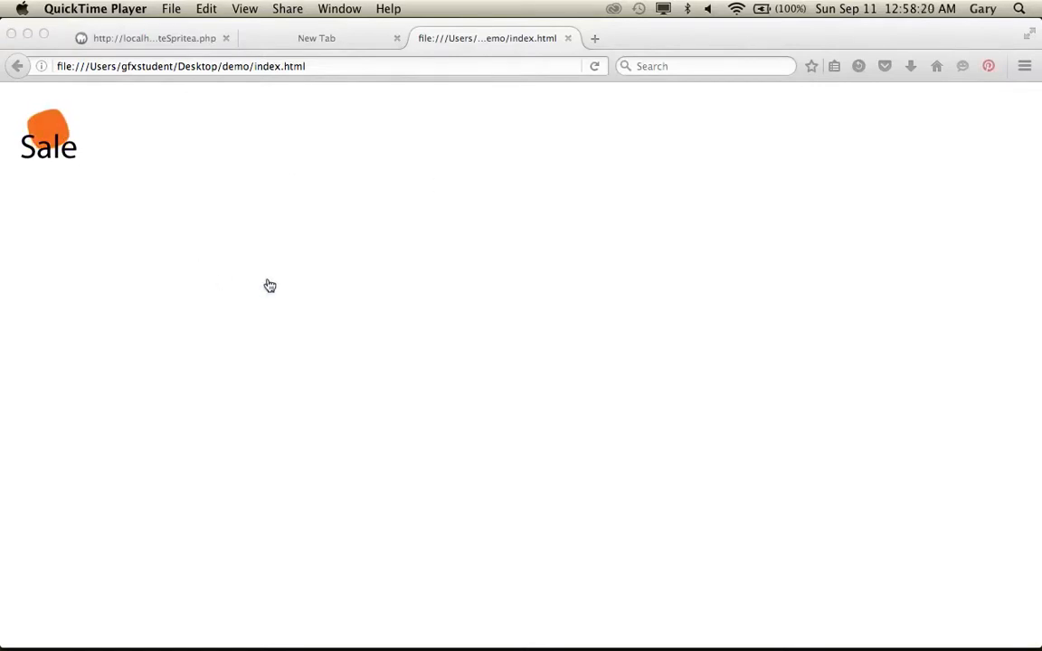
# Step: Switch to Illustrator and close the ball.ai document without saving its changes
pyautogui.press('super+Tab')
pyautogui.press('super+Tab')
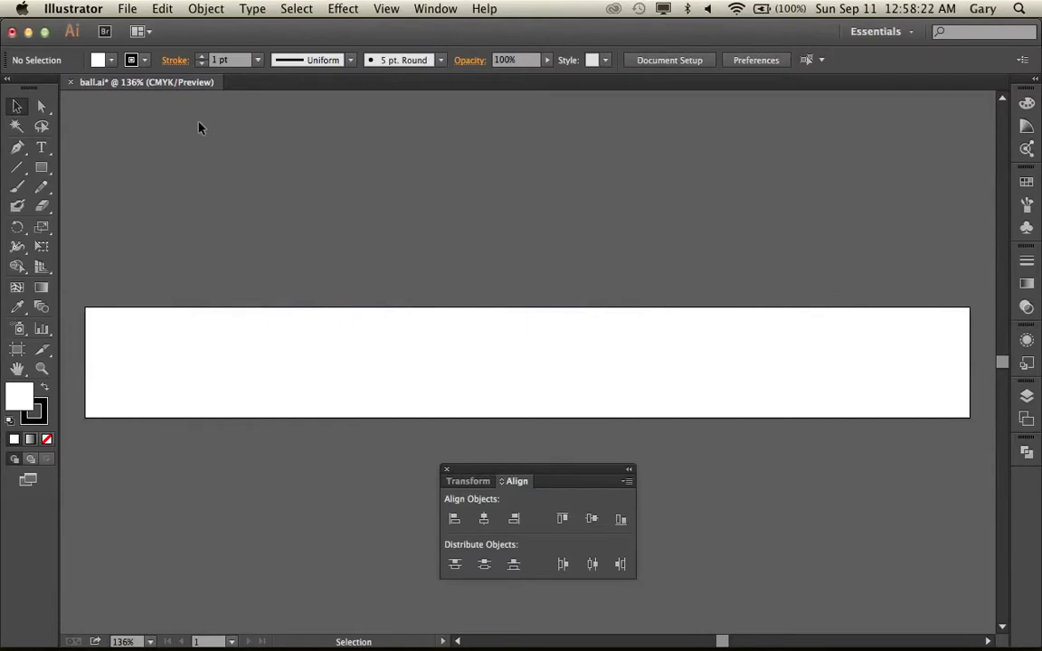
pyautogui.moveTo(617, 82); pyautogui.dragTo(607, 128)
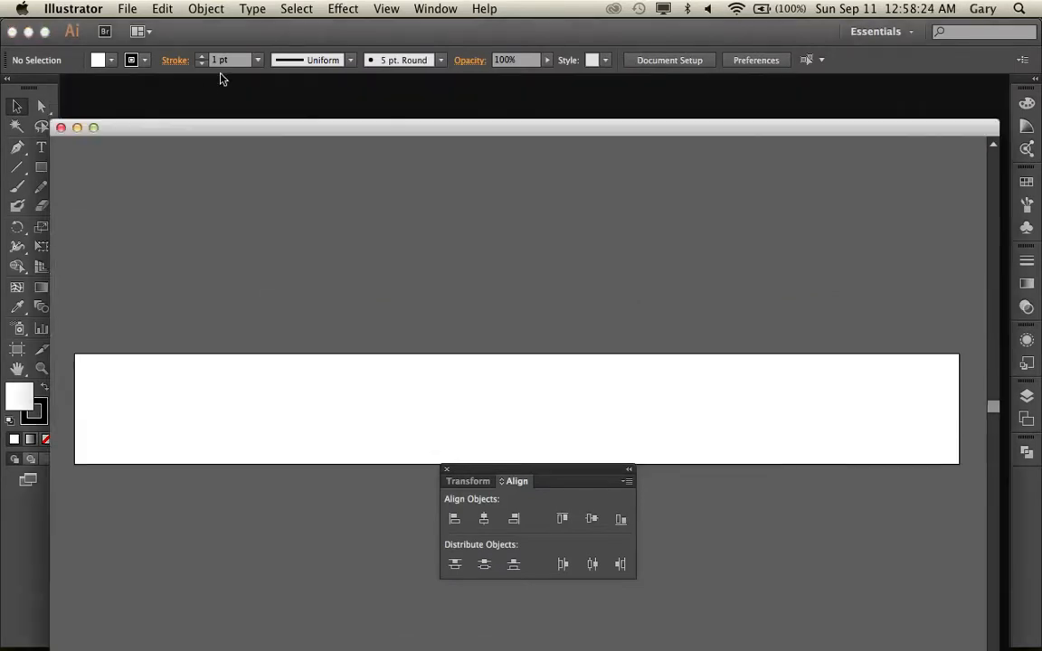
pyautogui.click(61, 128)
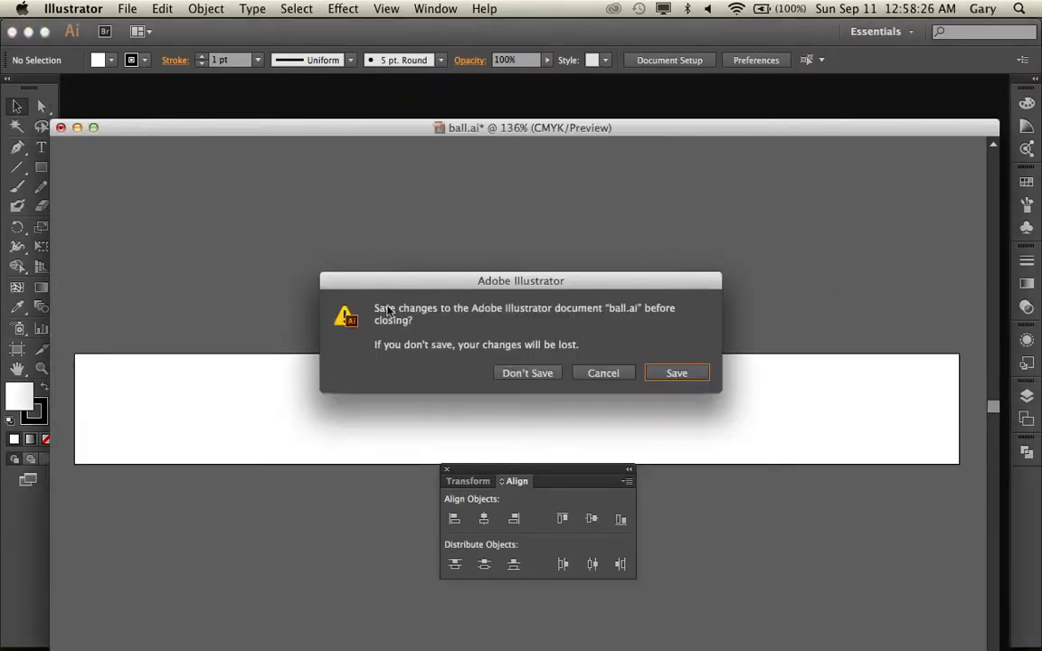
pyautogui.click(528, 374)
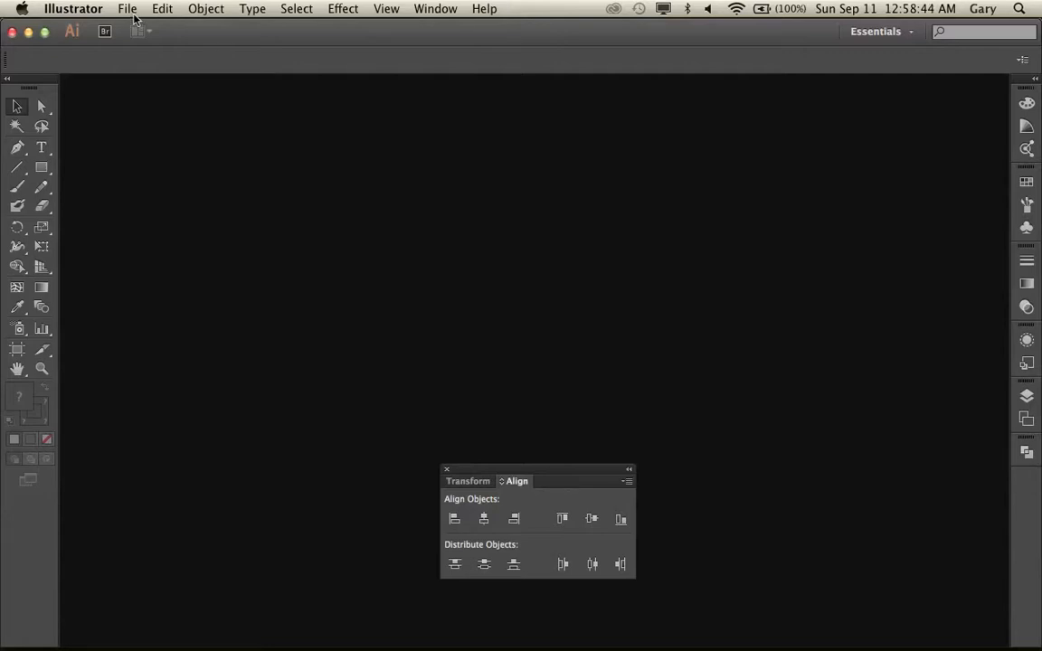
# Step: Create a new document with a width of 1600 px, keeping the other preset settings
pyautogui.click(128, 9)
pyautogui.click(158, 28)
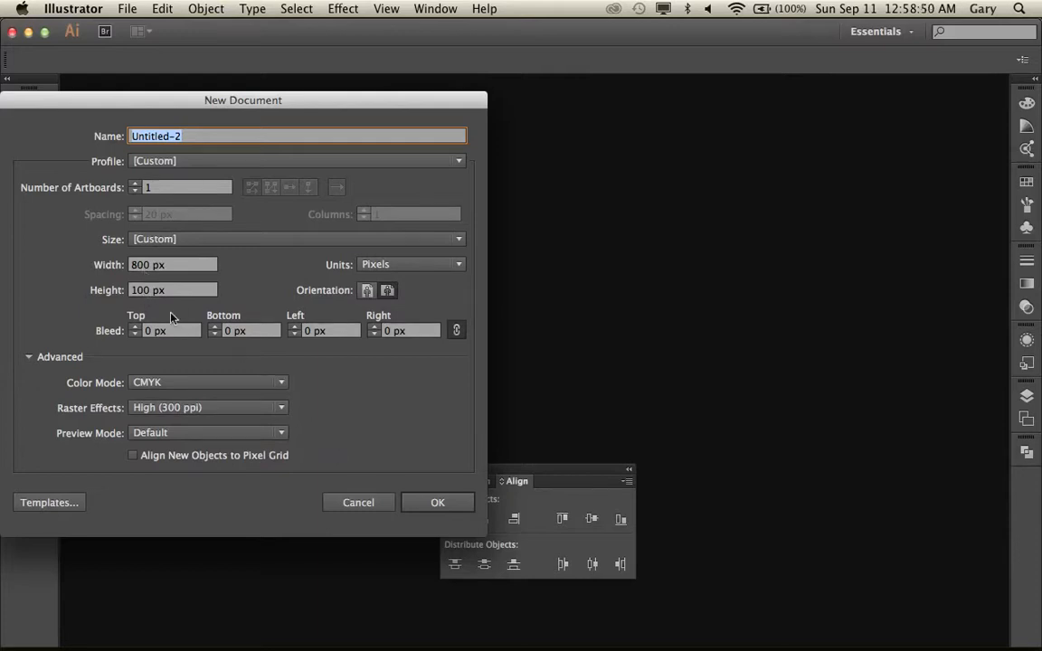
pyautogui.click(134, 264)
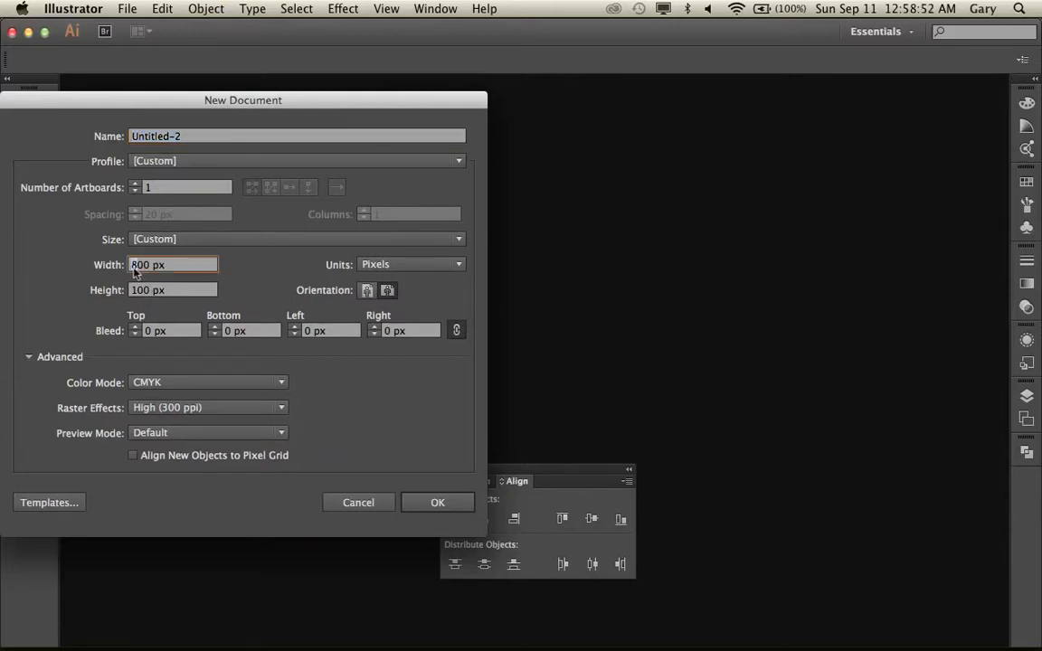
pyautogui.doubleClick(145, 264)
pyautogui.write('1600')
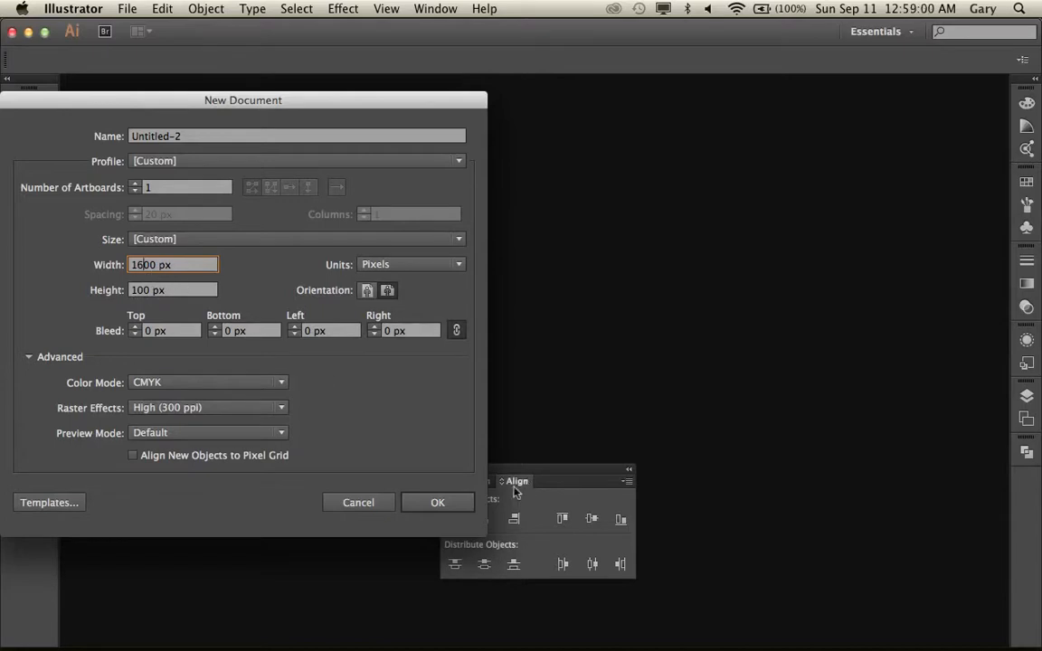
pyautogui.click(438, 504)
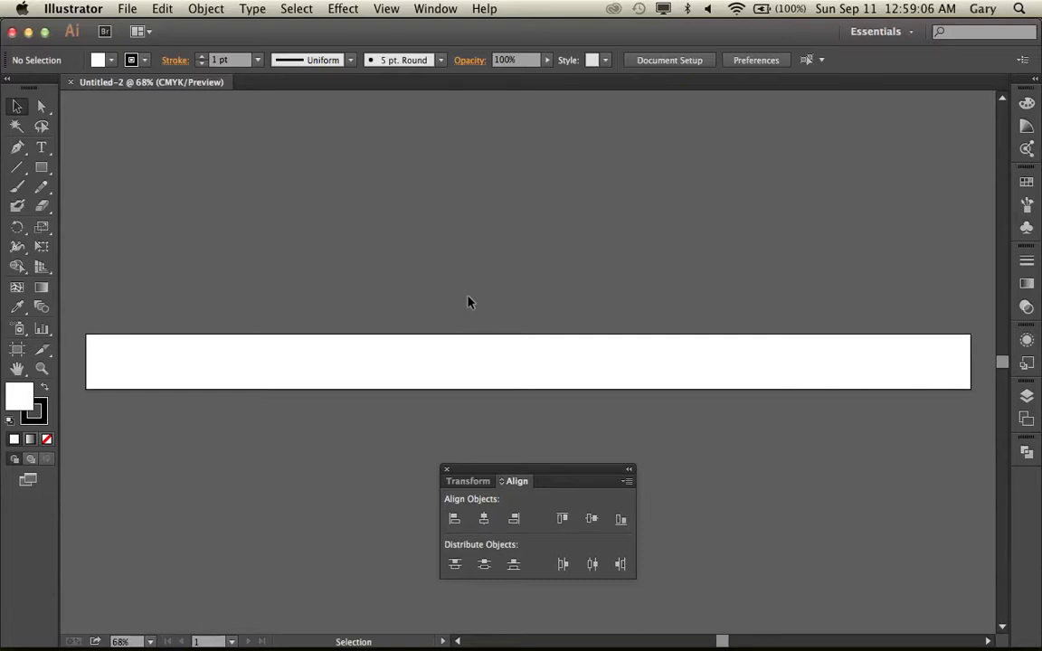
# Step: Show the document grid and review the gridline spacing and subdivisions in the Guides & Grid preferences
pyautogui.press('a')
pyautogui.press('super+apostrophe')
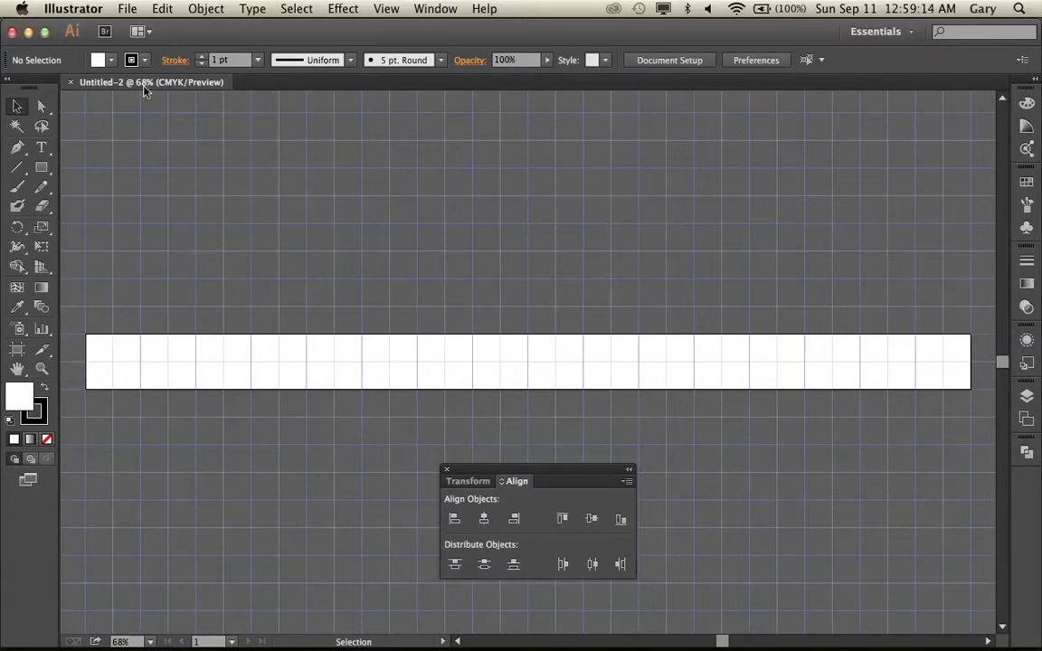
pyautogui.click(123, 11)
pyautogui.moveTo(90, 53)
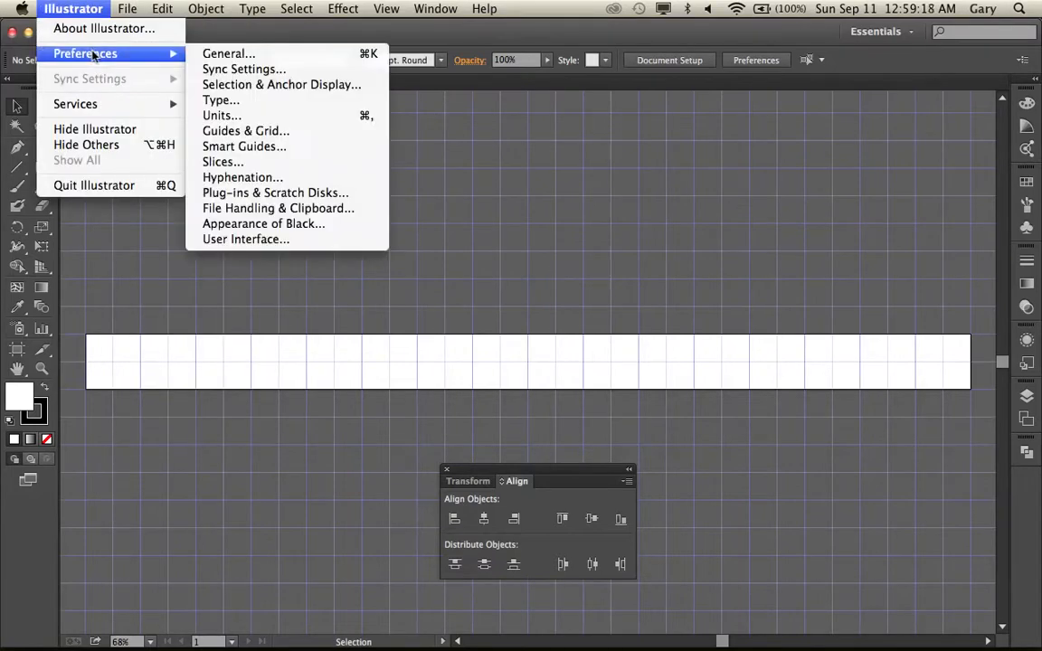
pyautogui.click(226, 132)
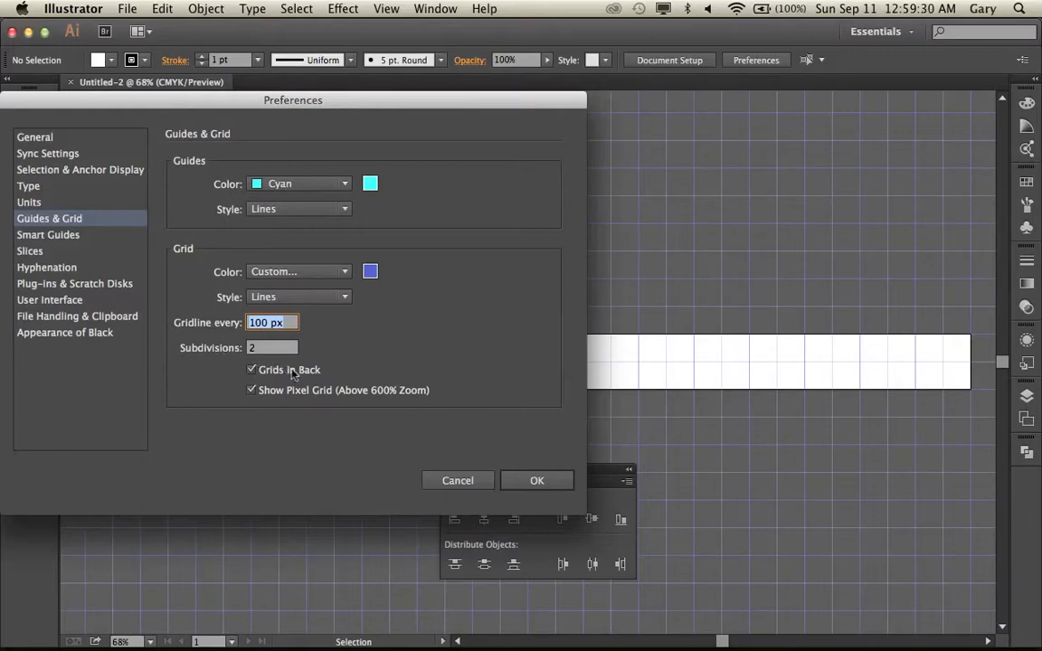
pyautogui.click(519, 480)
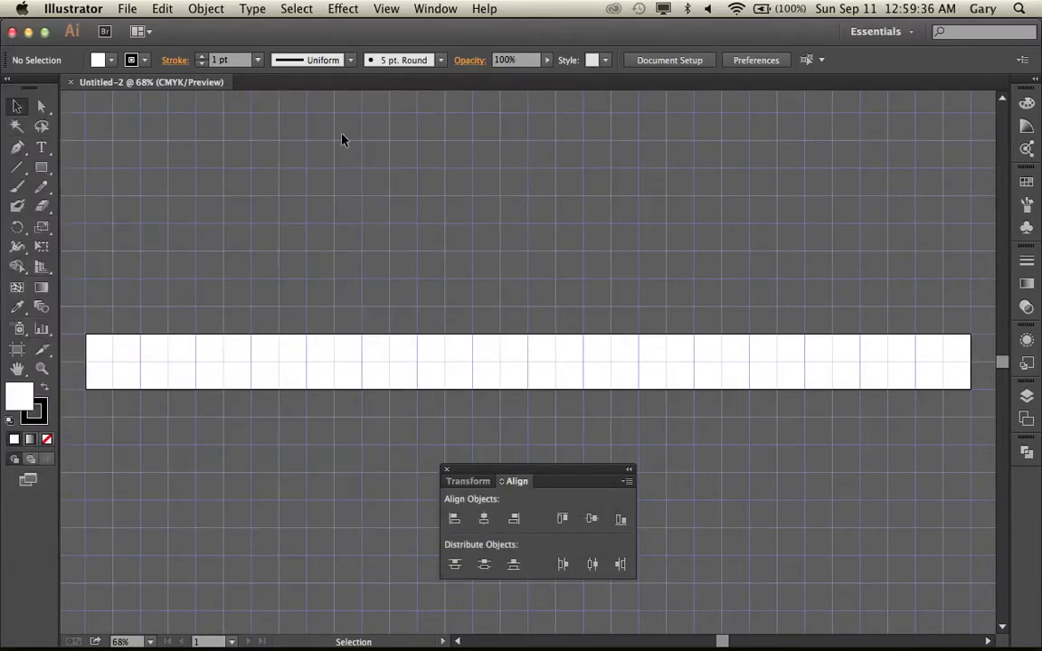
# Step: Enable Snap to Grid and draw a circle about 50 px wide in the lower-right cell of the first 100 px frame
pyautogui.click(388, 11)
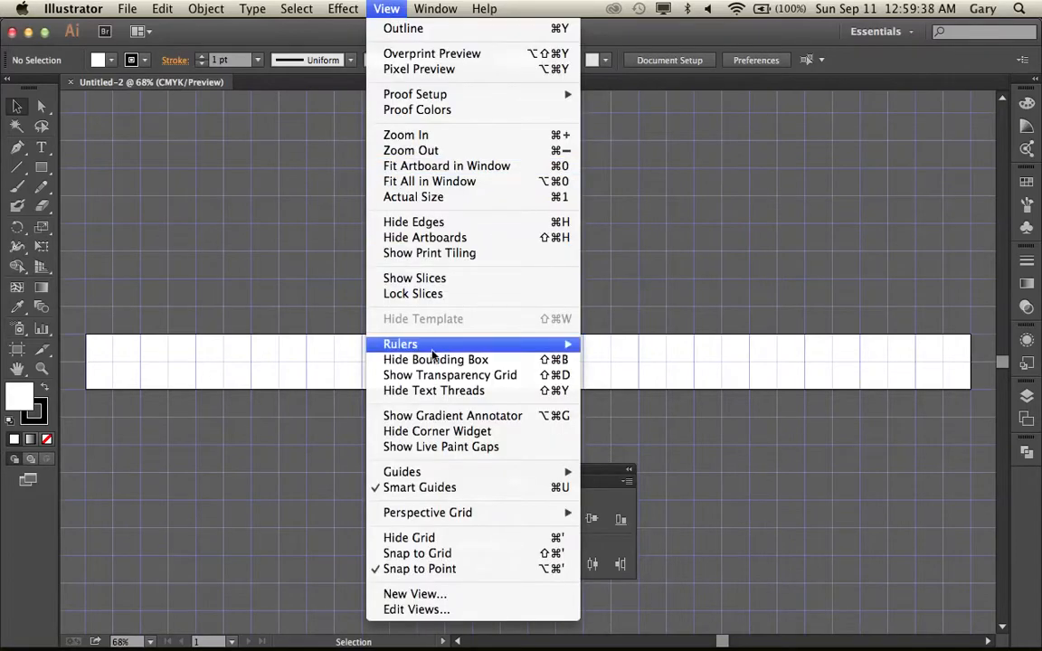
pyautogui.click(455, 556)
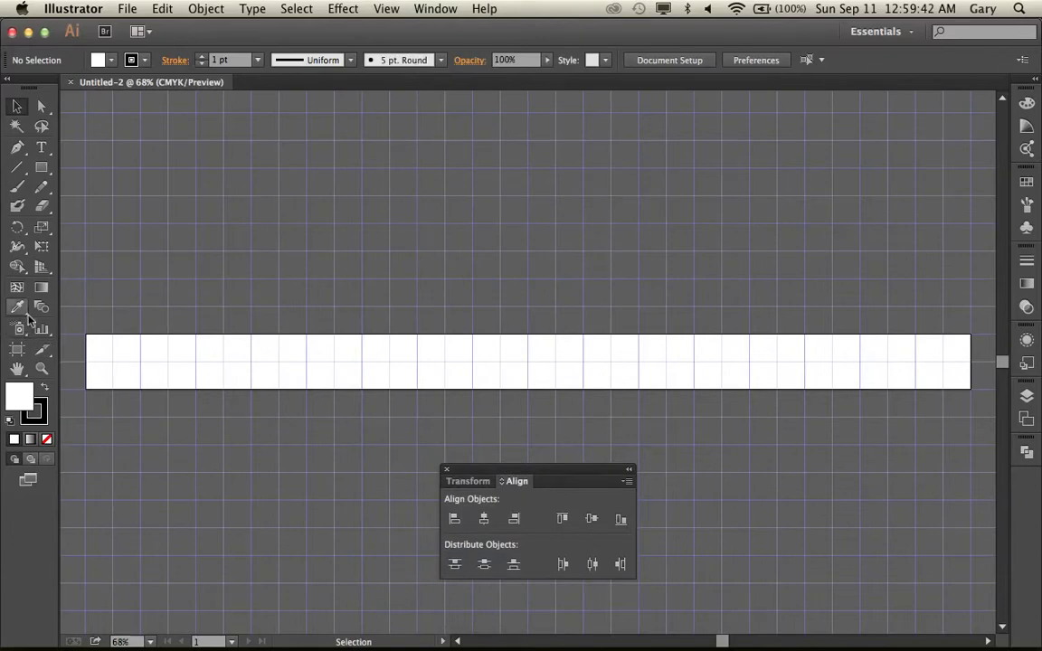
pyautogui.click(40, 171)
pyautogui.moveTo(40, 171); pyautogui.dragTo(75, 190)
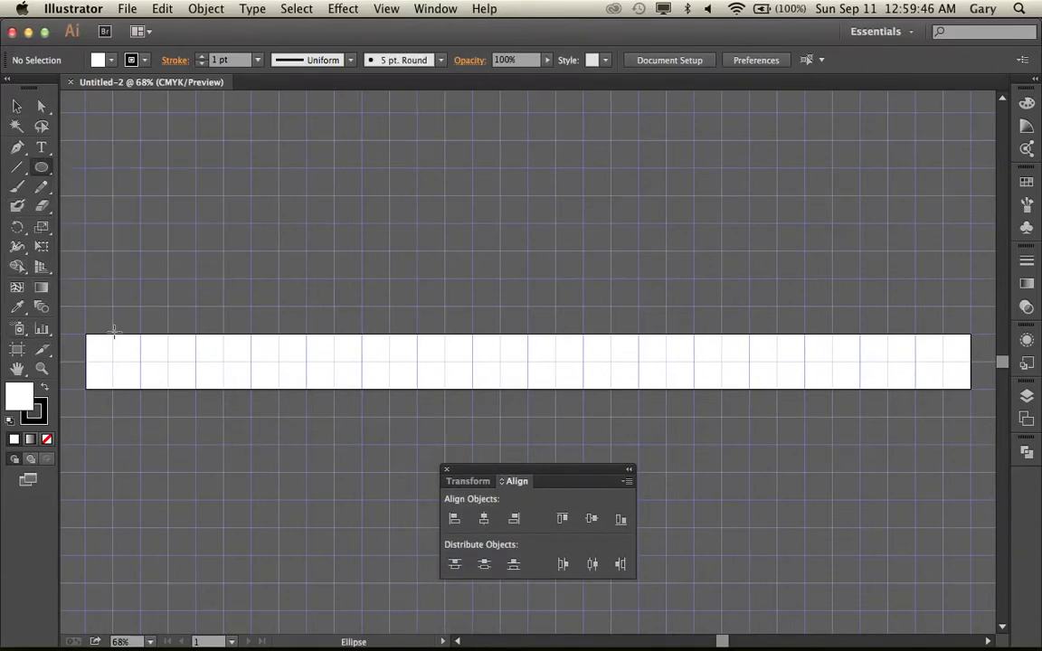
pyautogui.moveTo(112, 362); pyautogui.dragTo(128, 379)
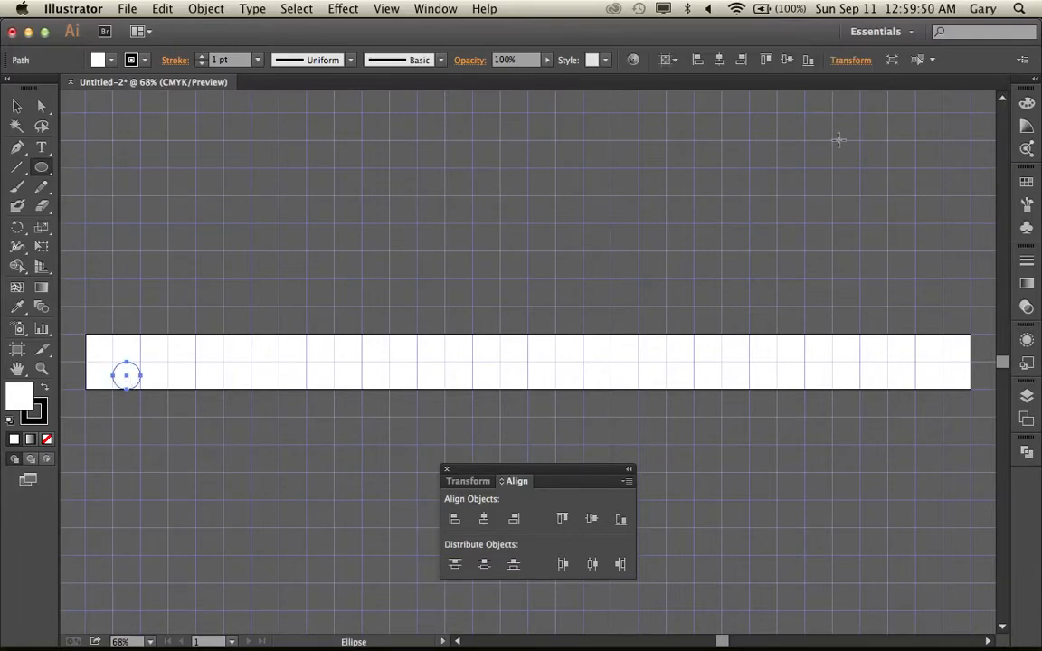
# Step: Fill the circle with CMYK Red and remove its stroke
pyautogui.click(1026, 183)
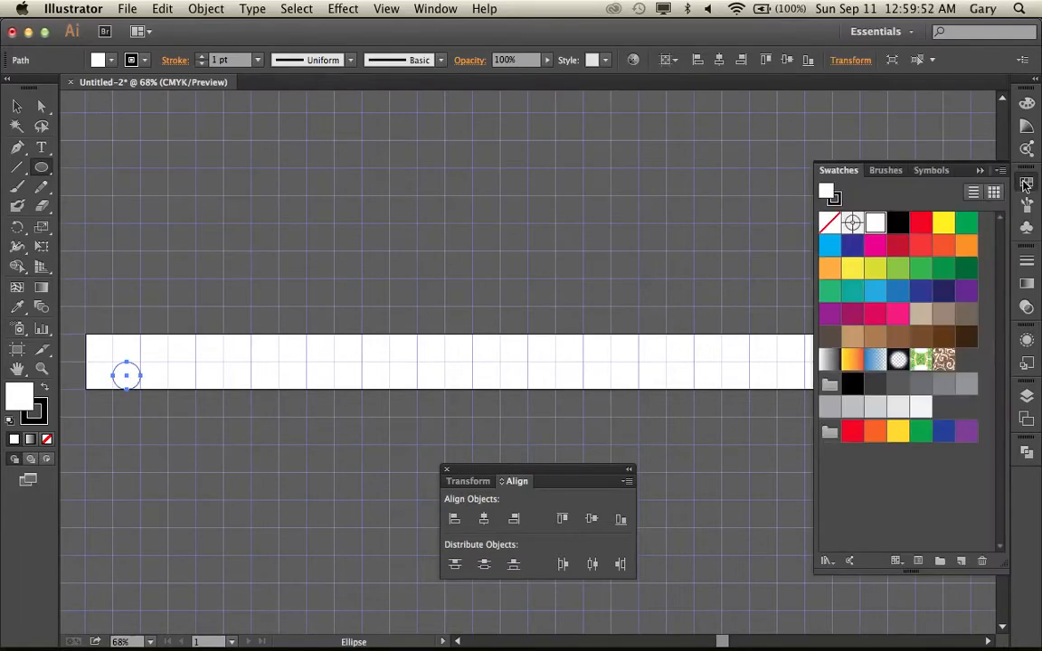
pyautogui.click(920, 222)
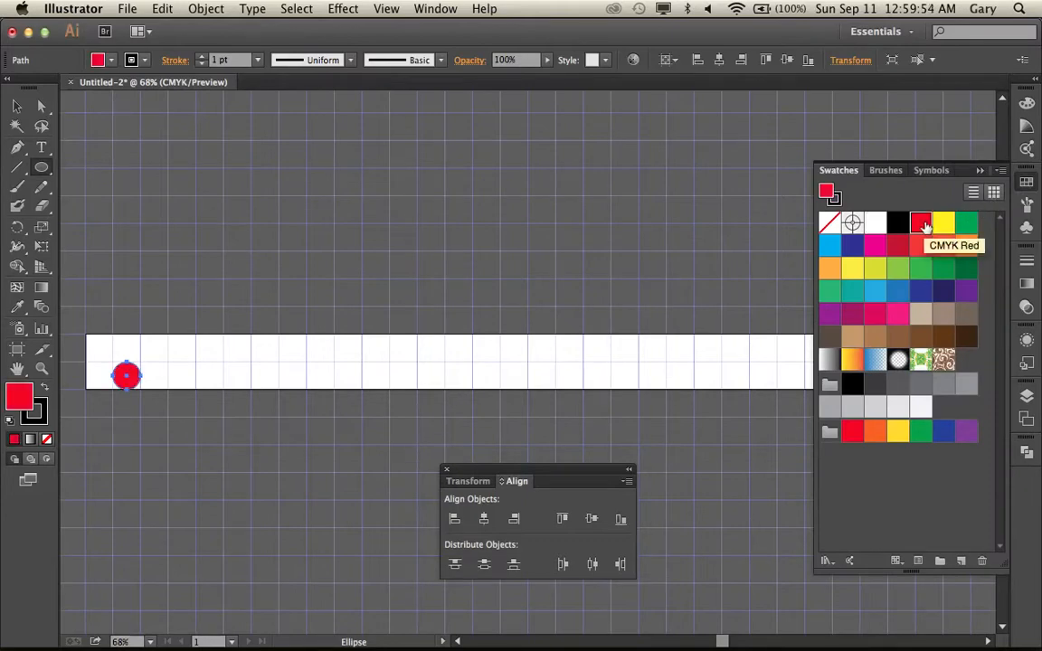
pyautogui.click(16, 106)
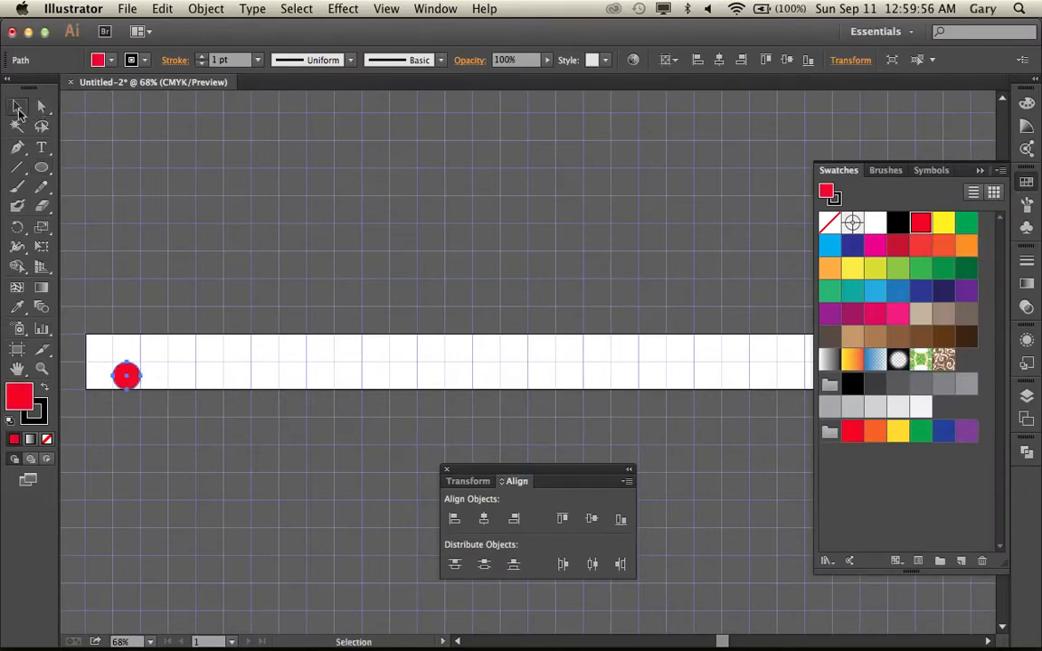
pyautogui.click(178, 323)
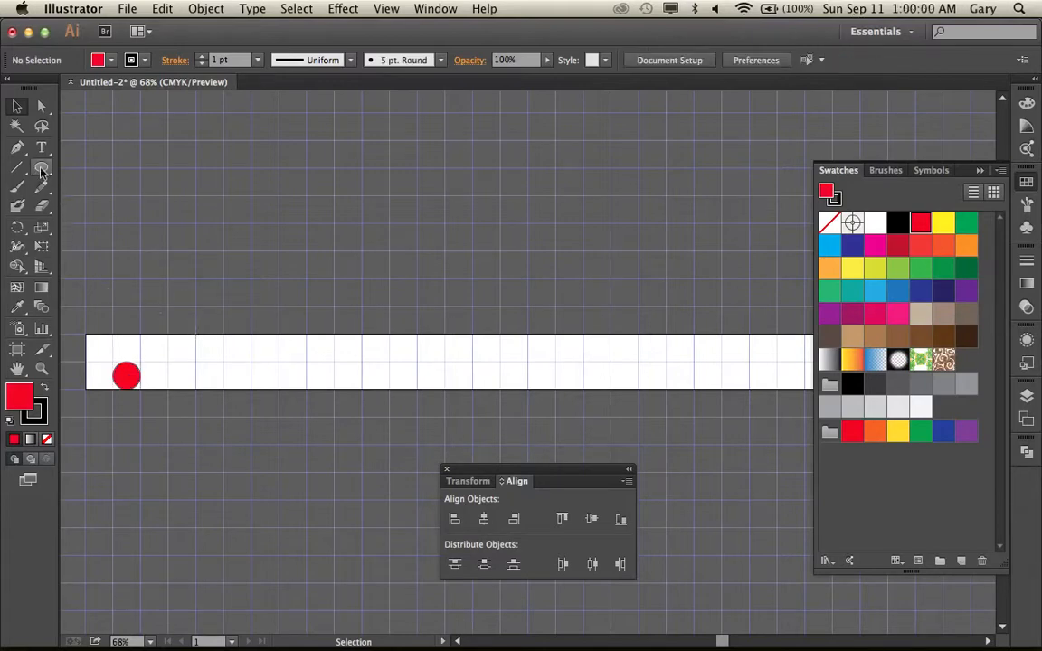
pyautogui.click(111, 378)
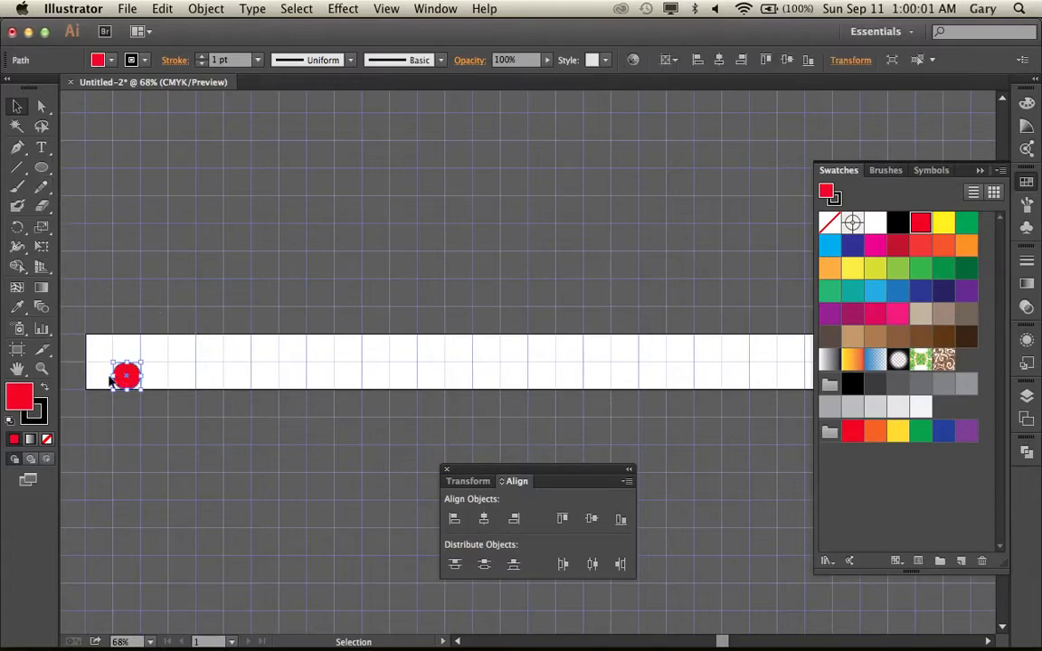
pyautogui.click(40, 411)
pyautogui.click(46, 439)
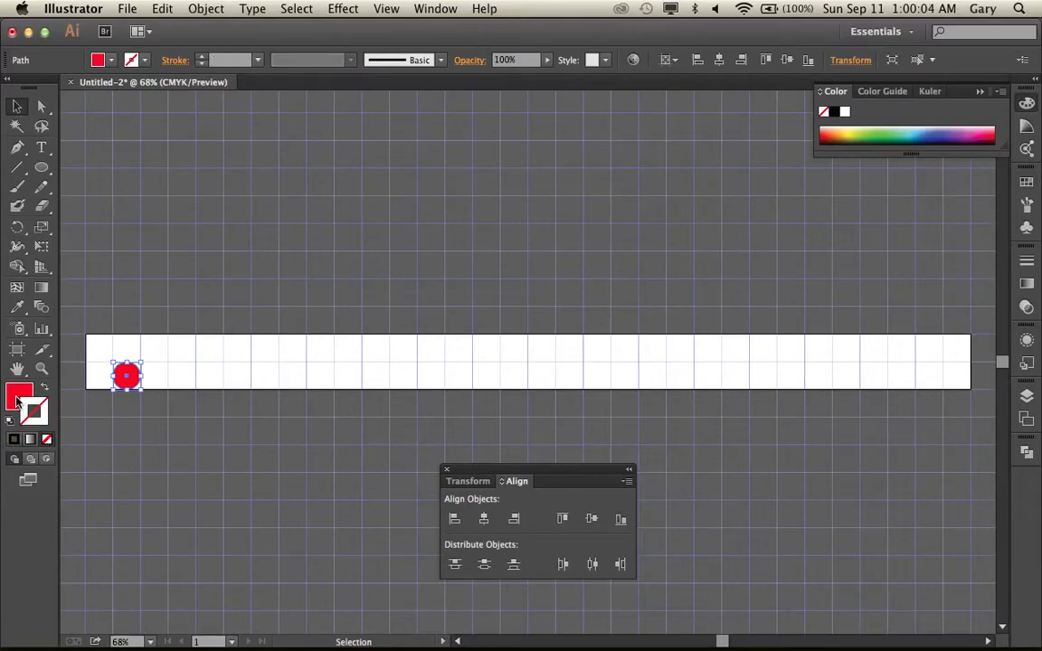
pyautogui.click(19, 401)
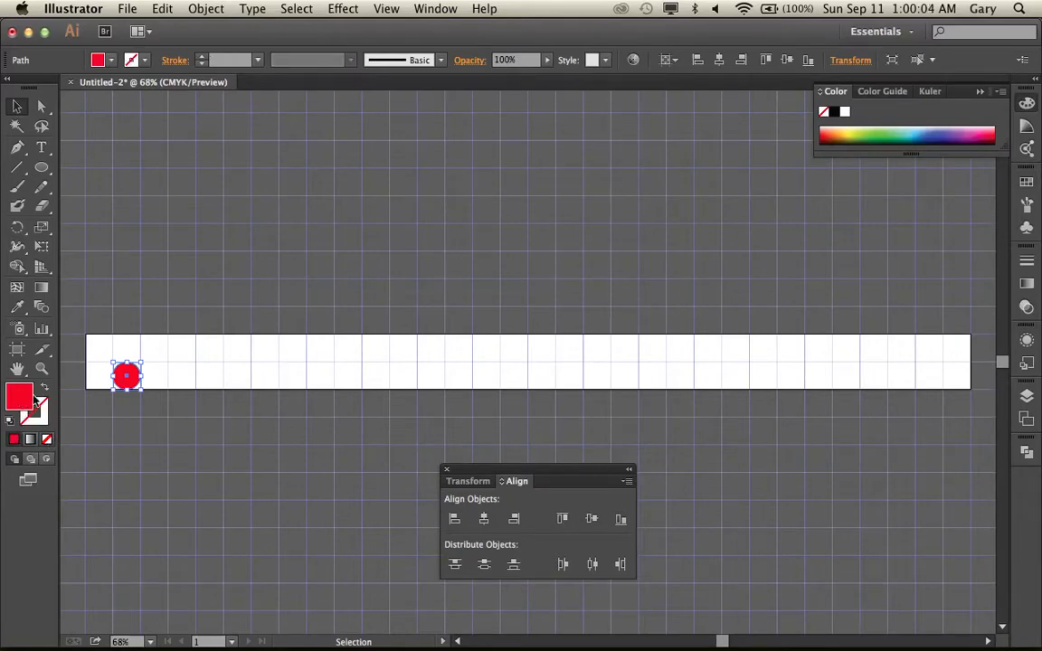
pyautogui.click(40, 166)
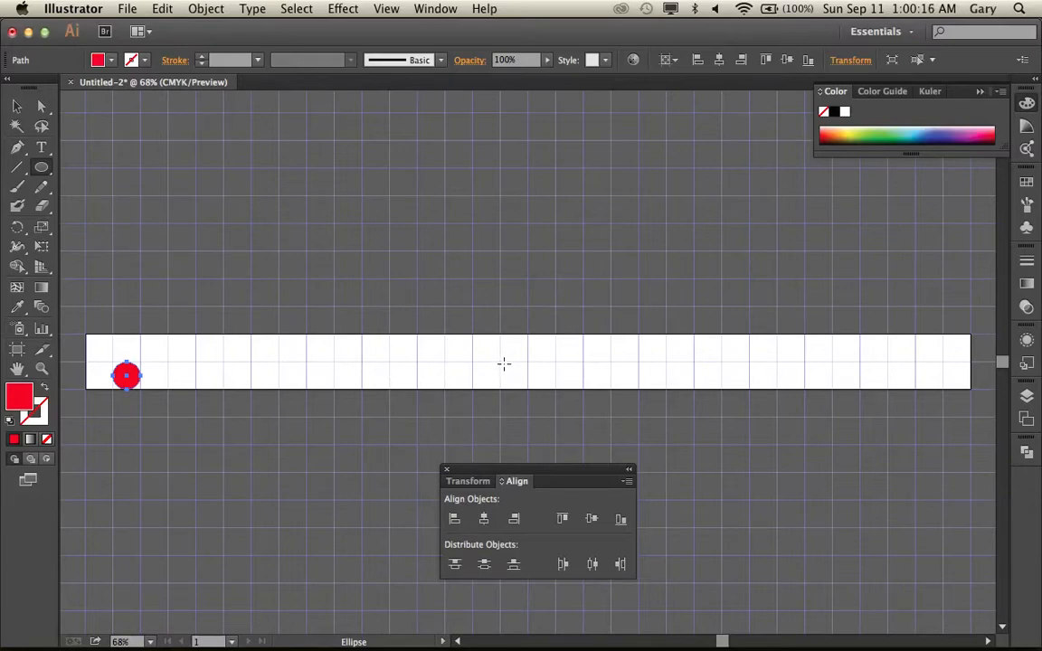
pyautogui.moveTo(501, 362); pyautogui.dragTo(517, 380)
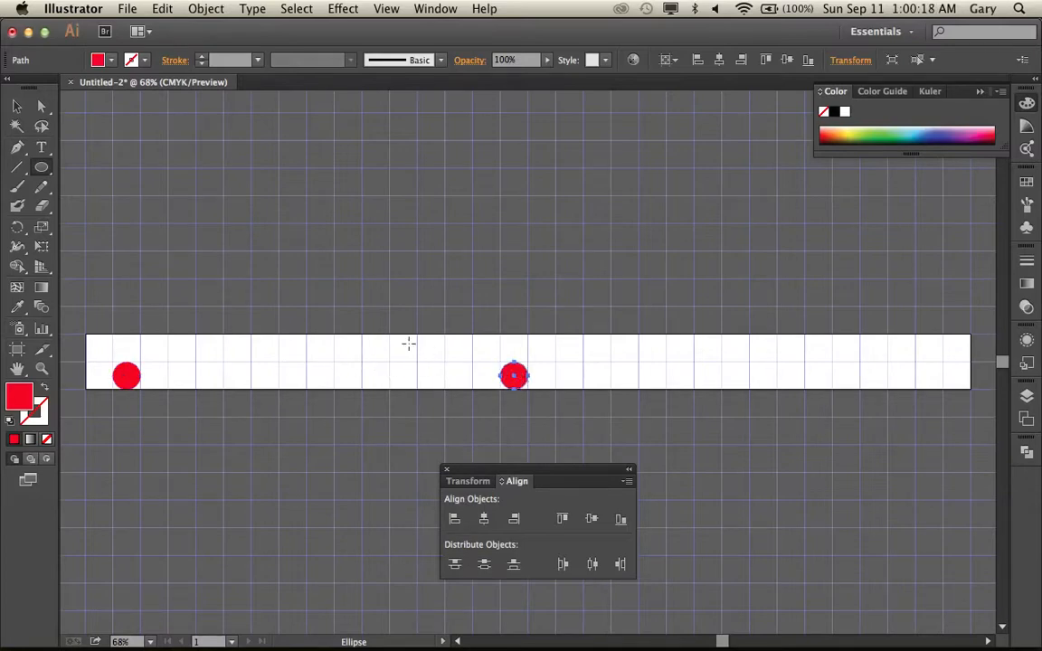
pyautogui.press('super+z')
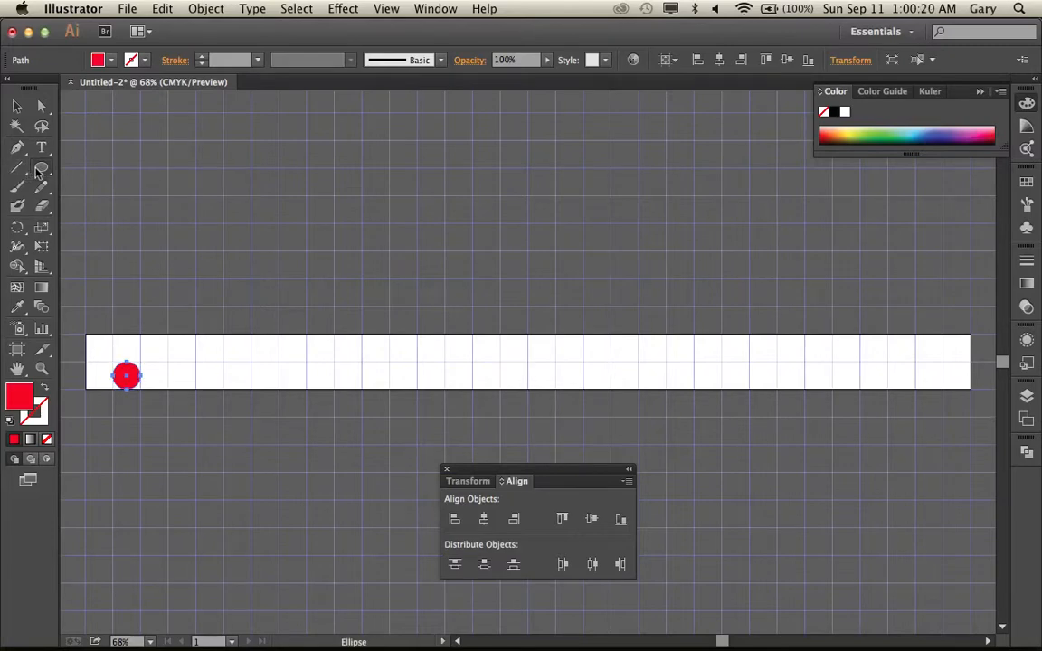
# Step: Draw a square about 50 px wide in the lower-right cell of the eighth 100 px frame and fill it yellow
pyautogui.click(38, 170)
pyautogui.click(99, 168)
pyautogui.moveTo(500, 361); pyautogui.dragTo(528, 389)
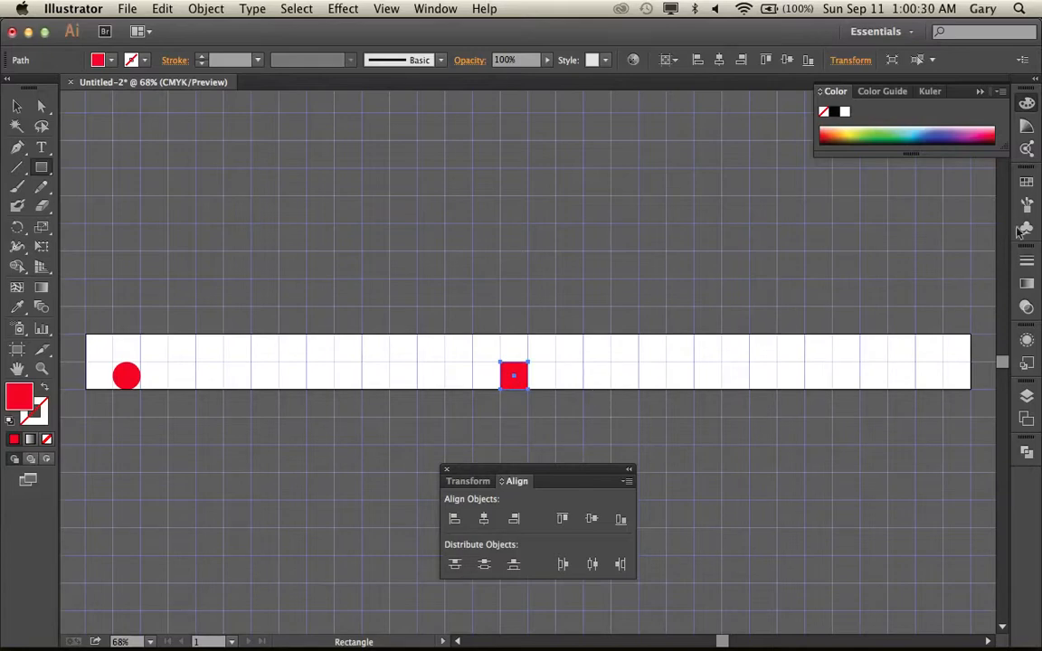
pyautogui.click(1026, 183)
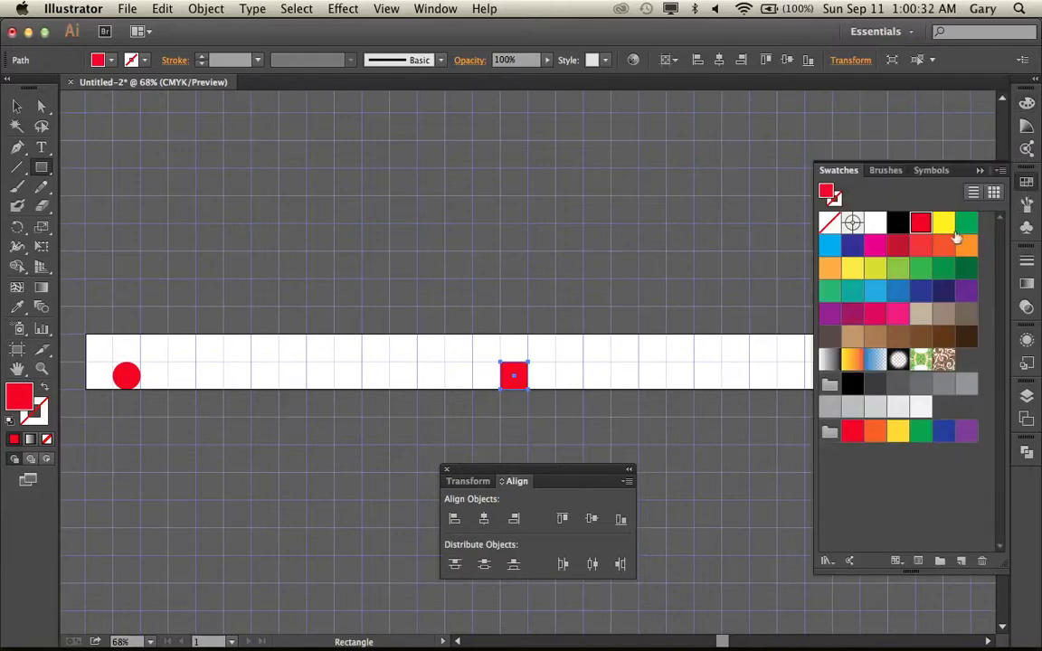
pyautogui.click(945, 226)
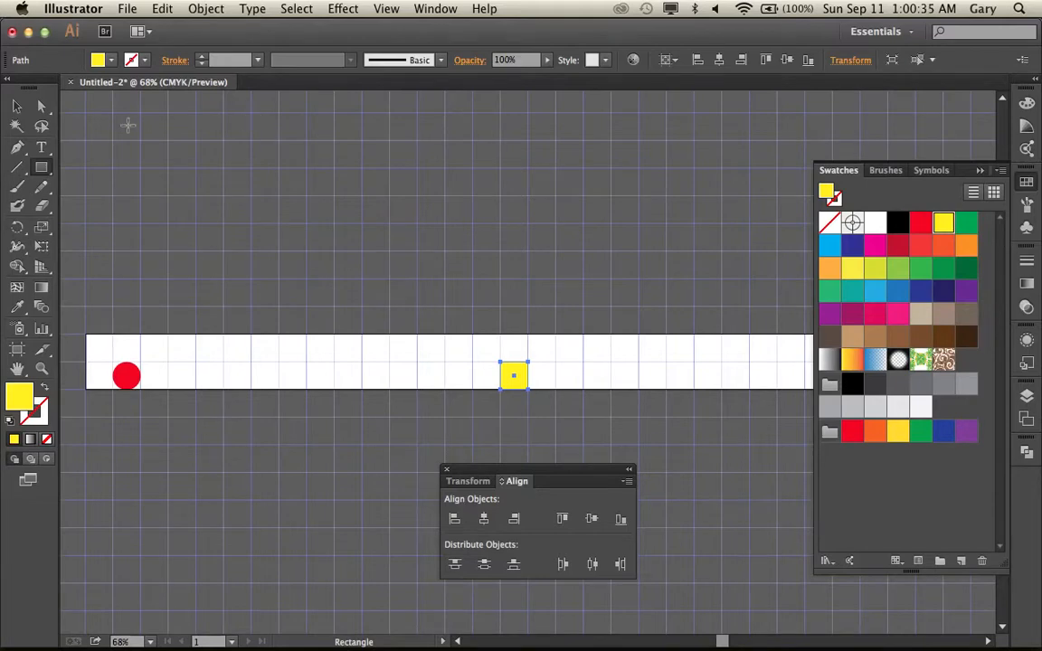
pyautogui.click(16, 106)
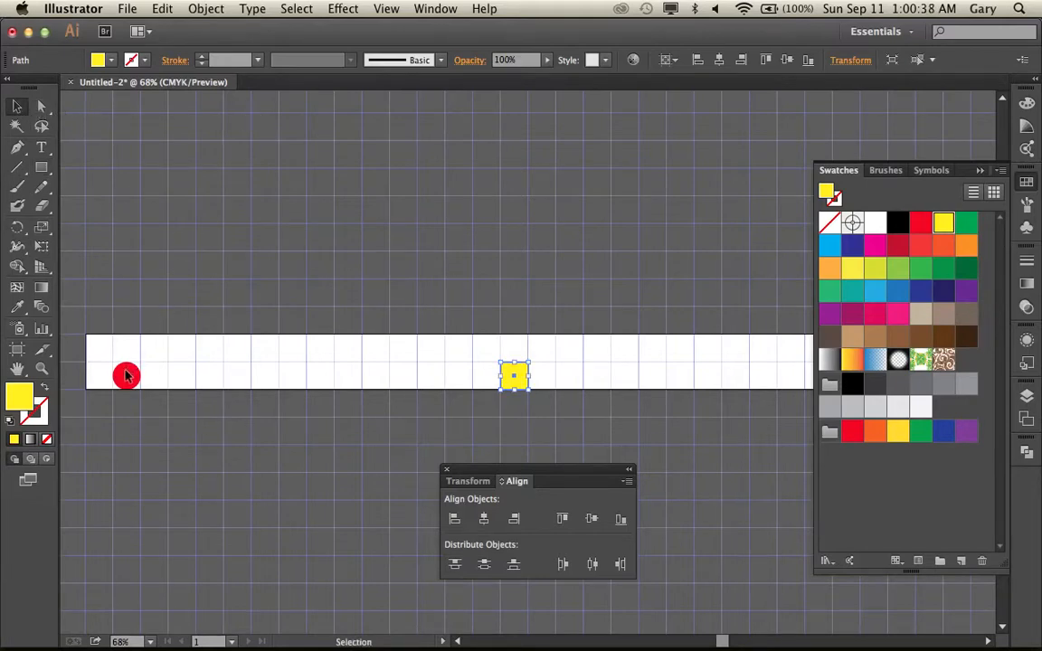
pyautogui.click(493, 350)
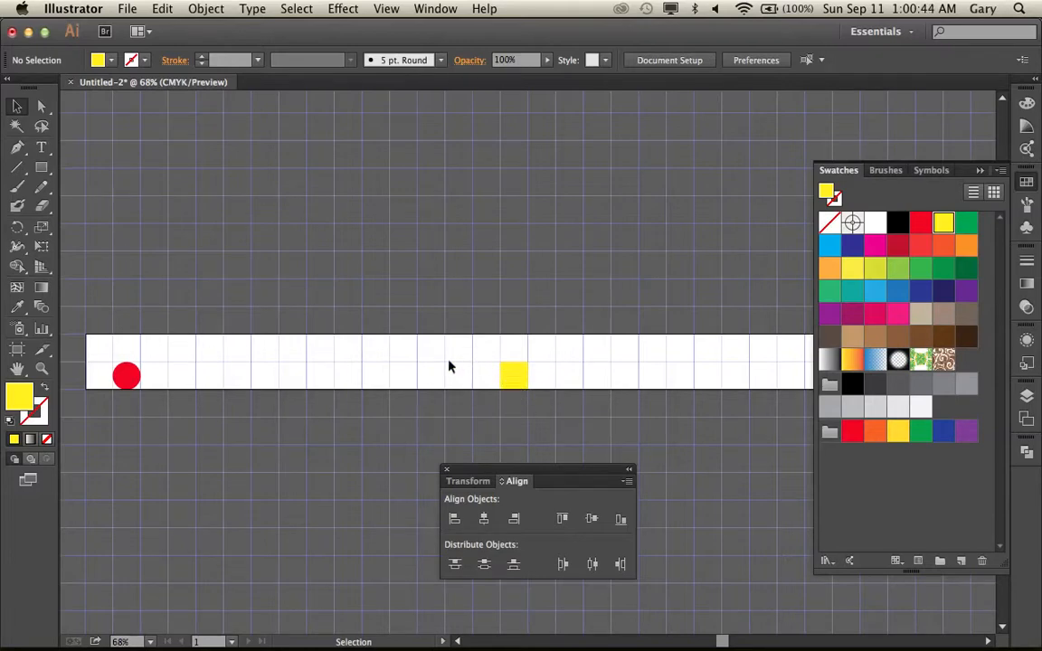
# Step: Select the red circle and the yellow square, and set the blend spacing to Specified Steps with a value of 6
pyautogui.click(134, 379)
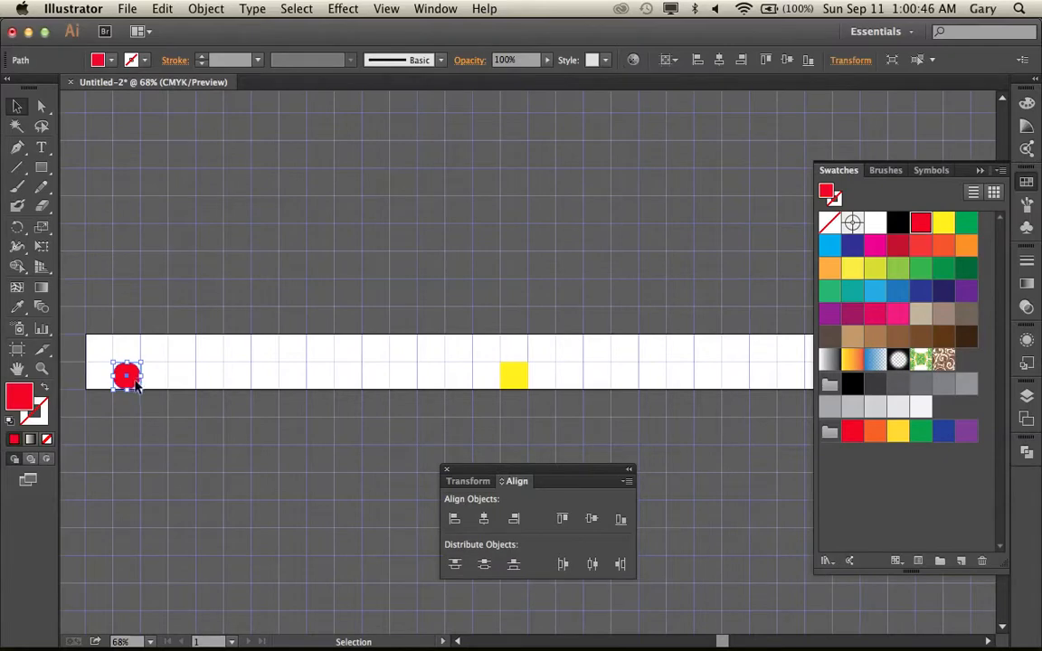
pyautogui.keyDown('shift'); pyautogui.click(521, 379); pyautogui.keyUp('shift')
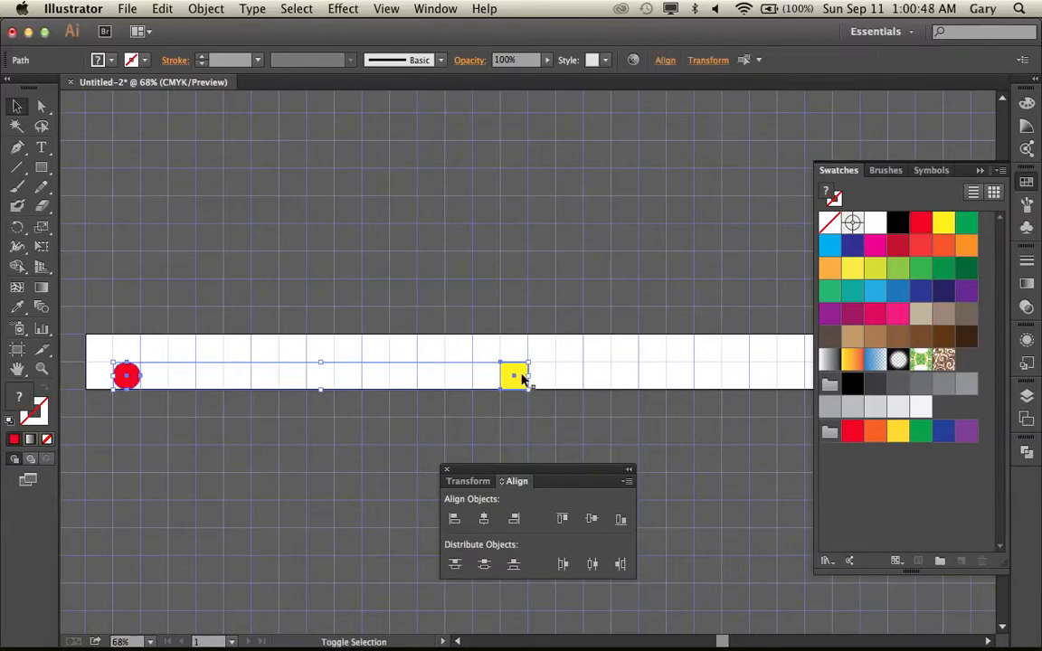
pyautogui.click(43, 308)
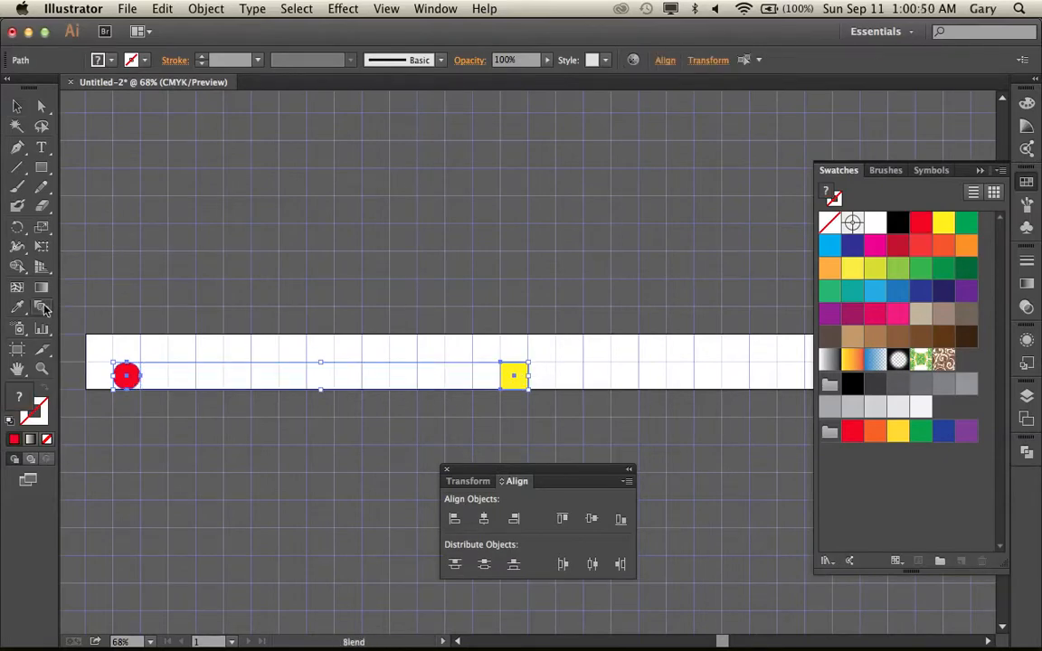
pyautogui.doubleClick(43, 308)
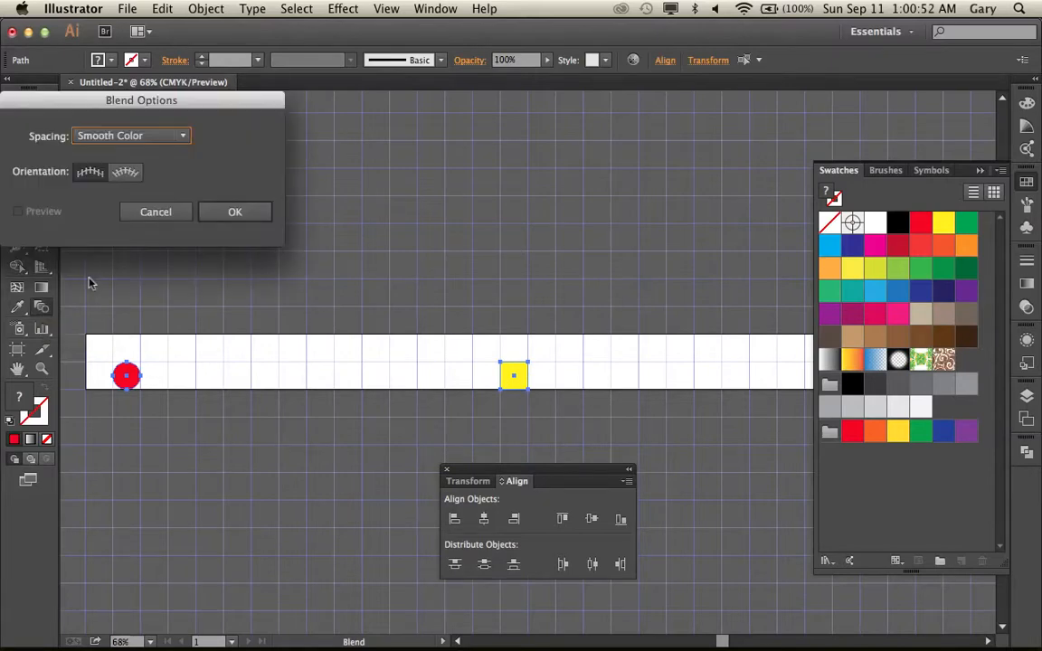
pyautogui.click(183, 138)
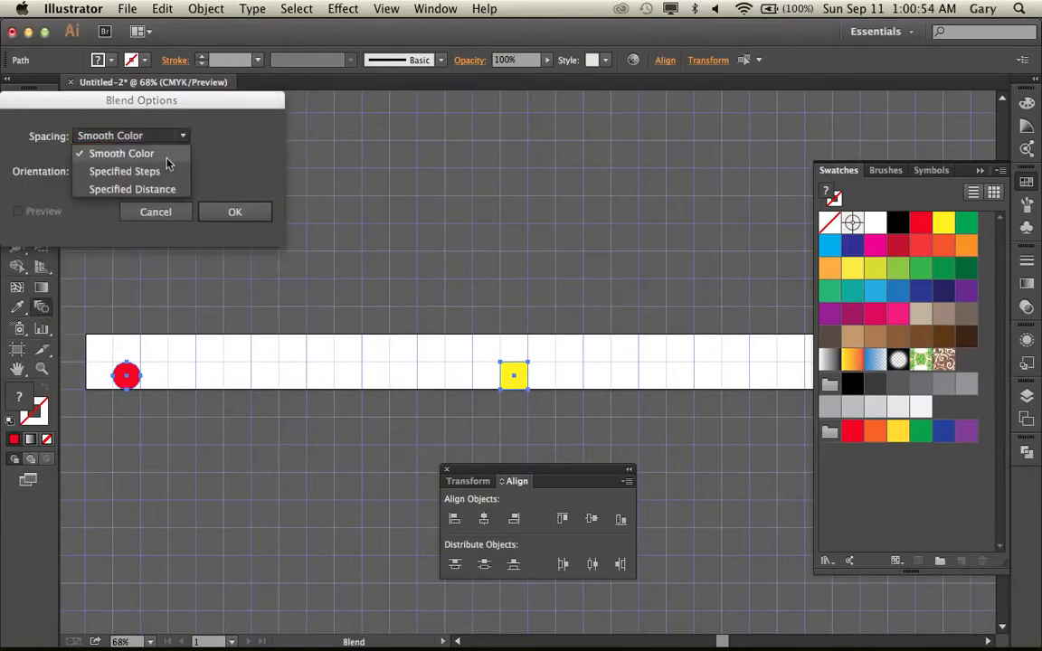
pyautogui.click(161, 171)
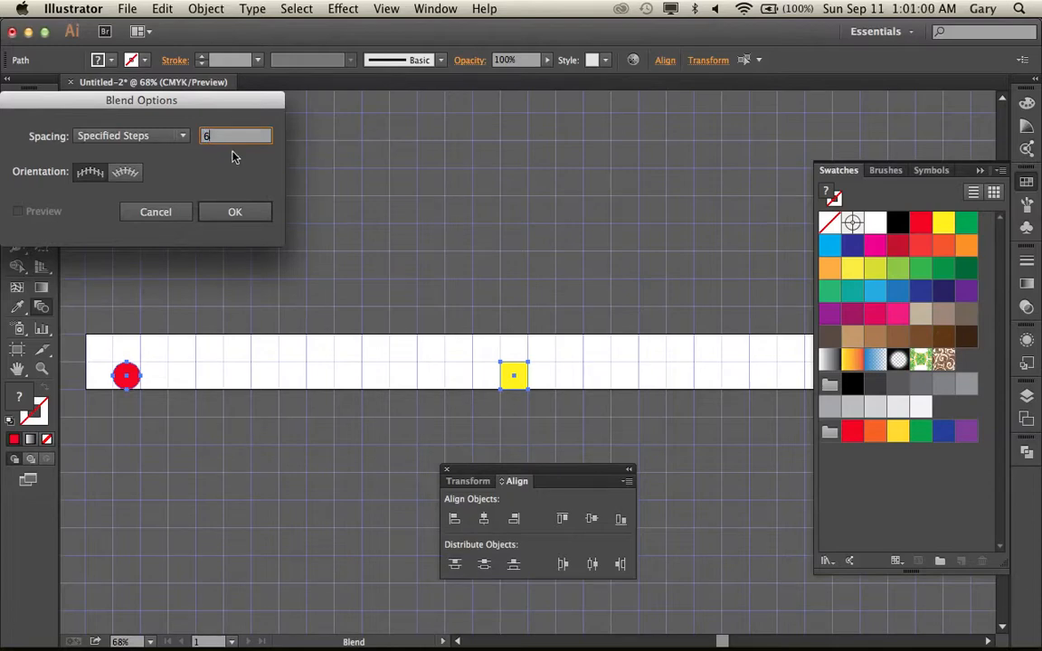
pyautogui.click(233, 210)
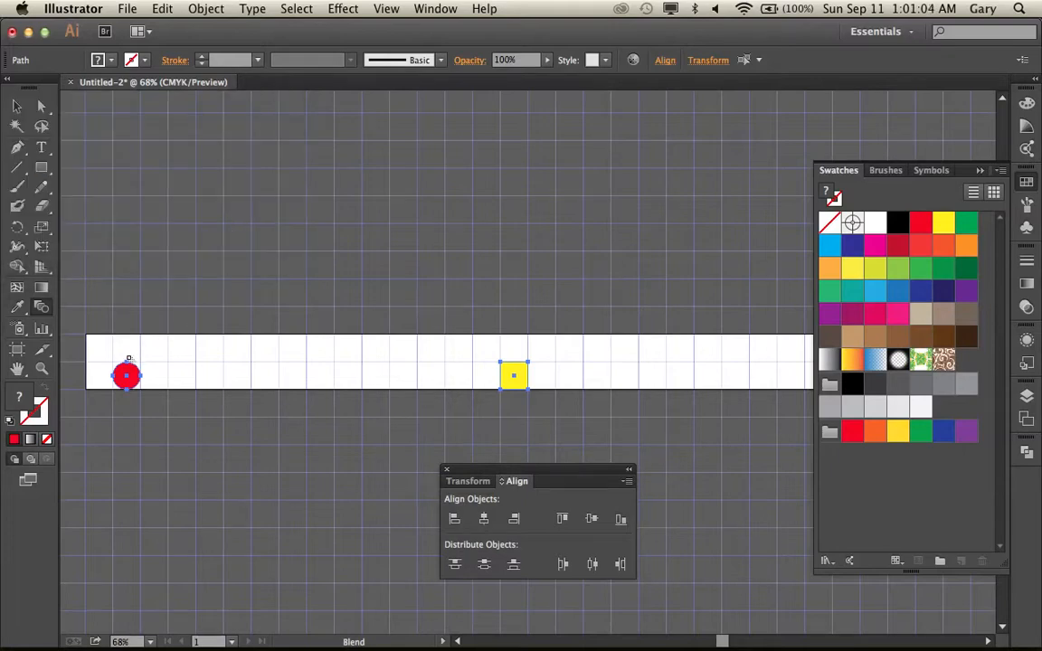
# Step: Try blending the circle's top anchor point into the square's lower-right corner, and undo that blend
pyautogui.click(128, 363)
pyautogui.click(530, 391)
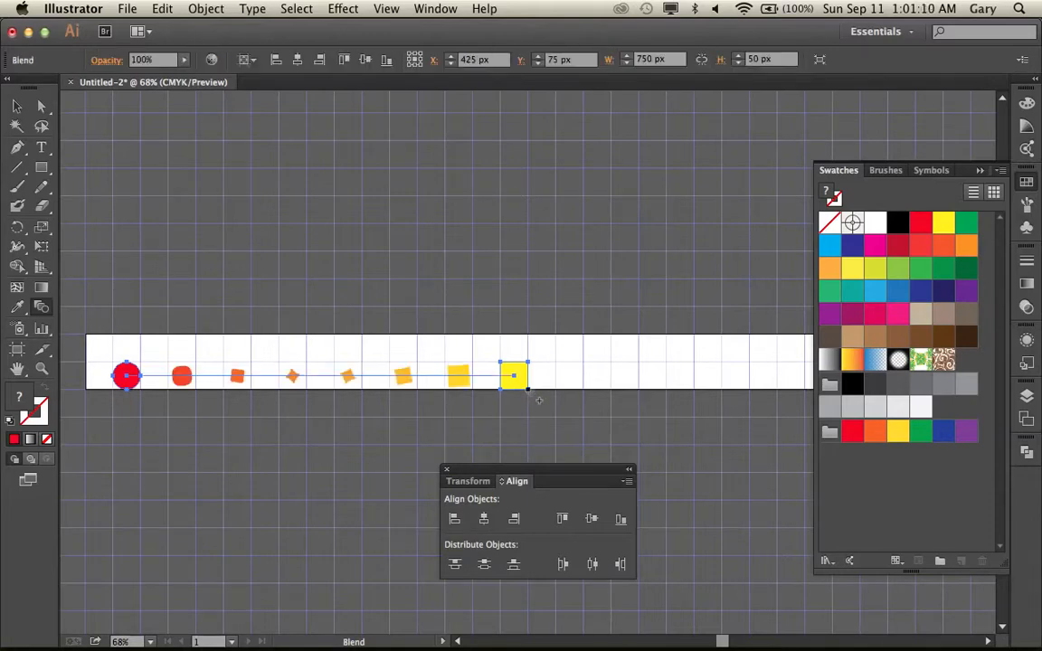
pyautogui.press('super+z')
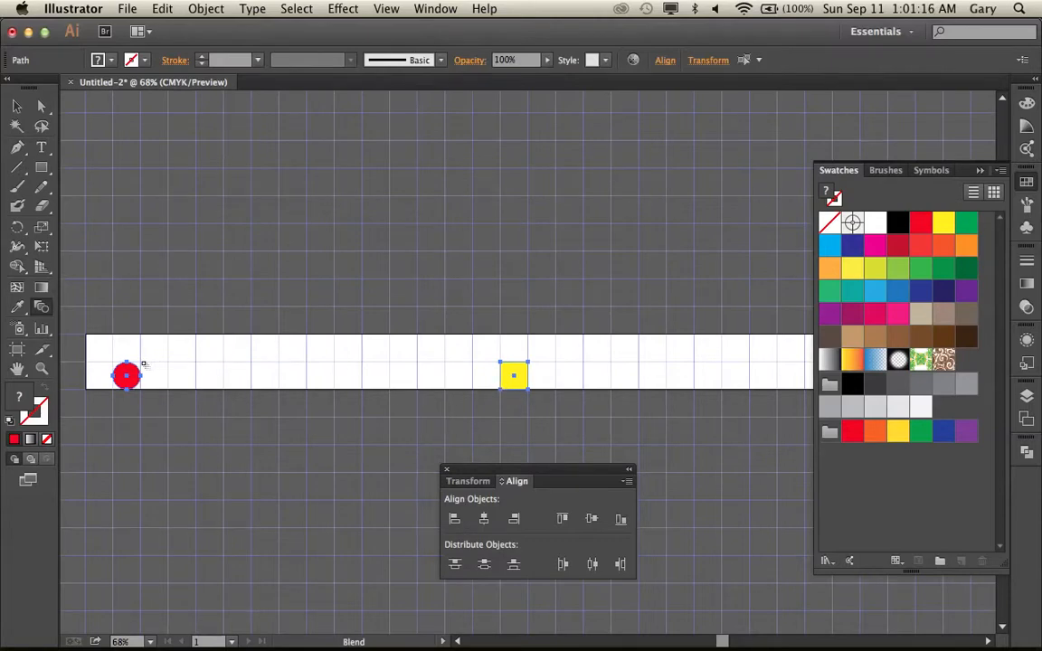
# Step: Blend the red circle into the yellow square from the circle's top anchor point, and deselect the blend
pyautogui.click(133, 374)
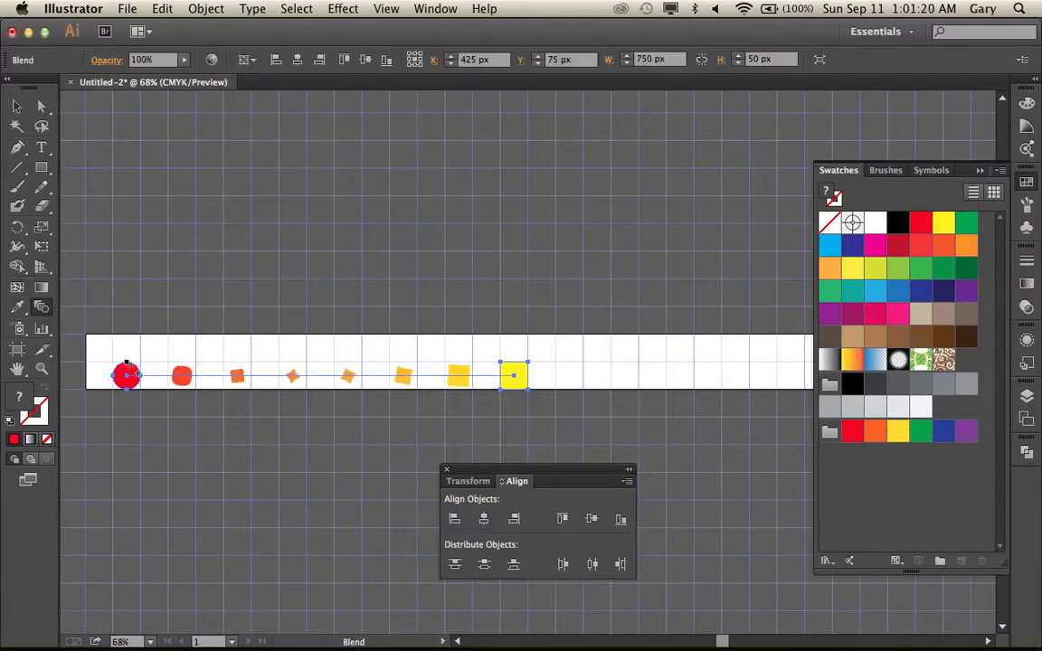
pyautogui.click(16, 106)
pyautogui.click(145, 357)
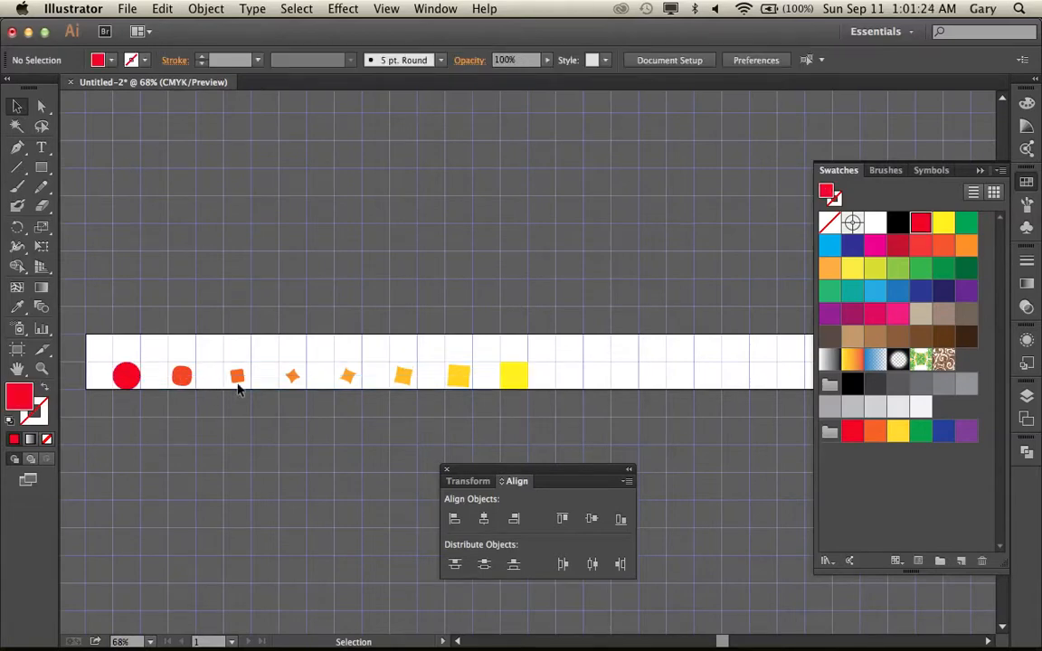
# Step: Select the circle-to-square blend and expand it into separate shapes
pyautogui.moveTo(531, 396); pyautogui.dragTo(539, 398)
pyautogui.click(206, 9)
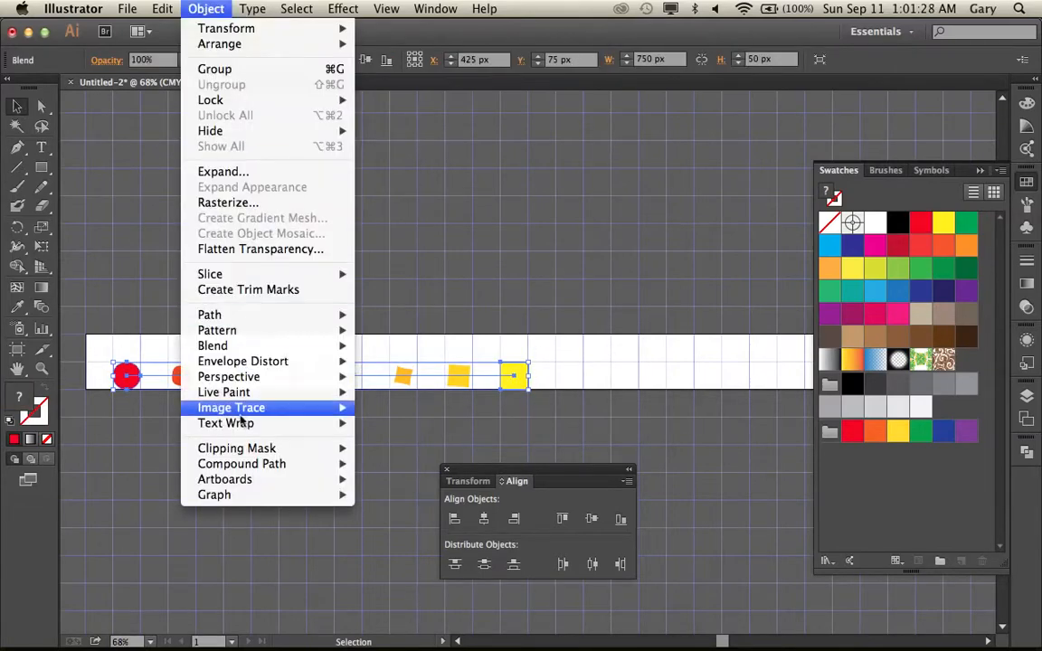
pyautogui.moveTo(231, 351)
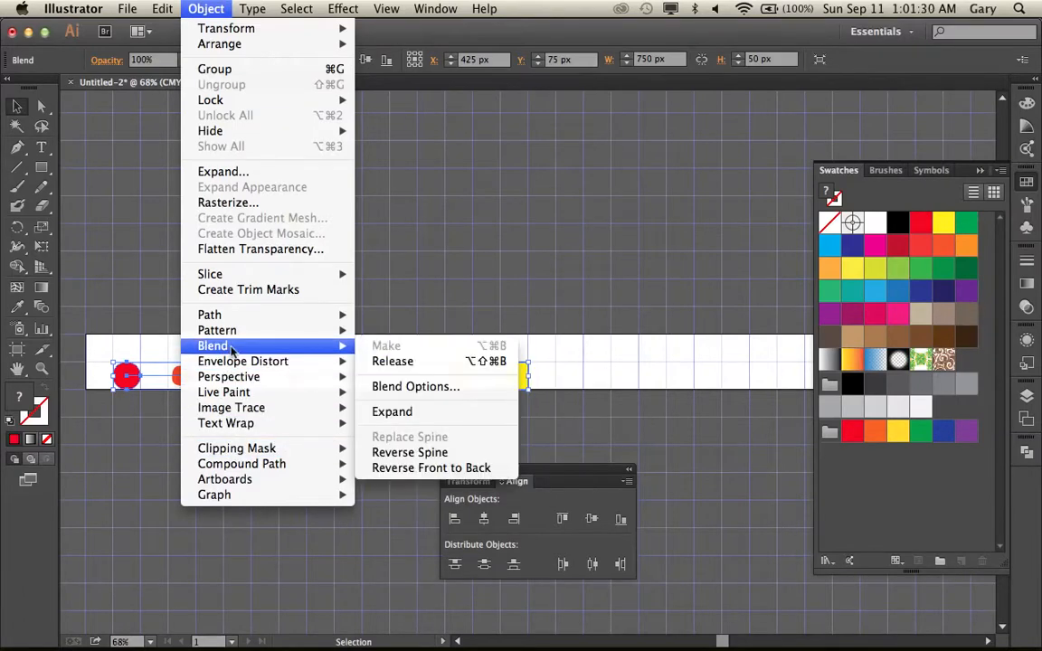
pyautogui.click(401, 413)
pyautogui.click(402, 415)
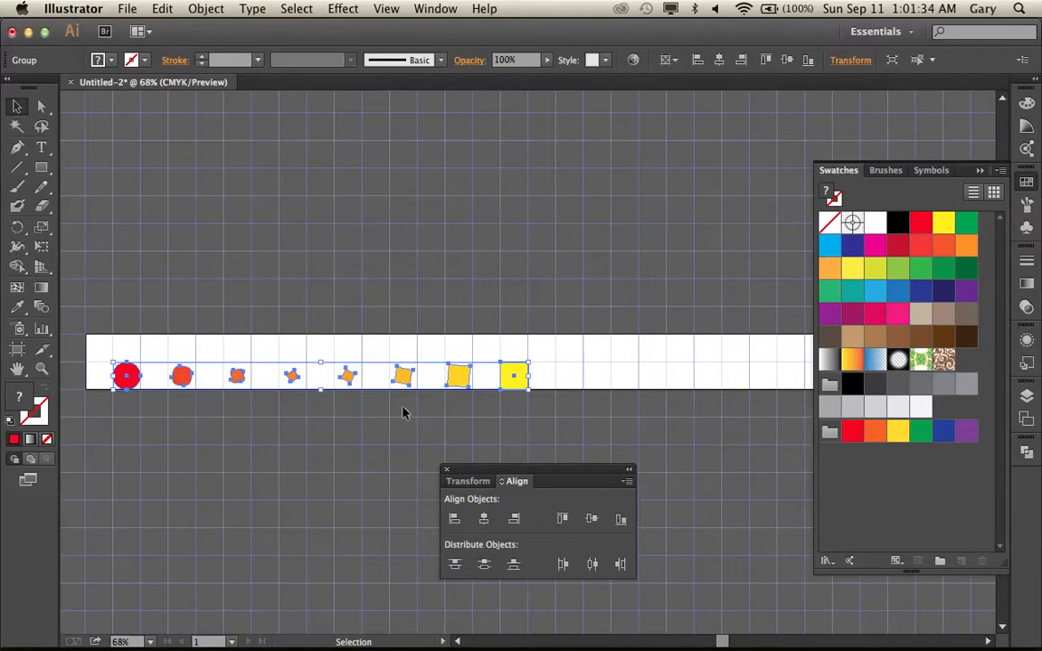
# Step: Turn off Snap to Grid and move the expanded group so that each shape sits centered in its 100 px frame
pyautogui.click(349, 380)
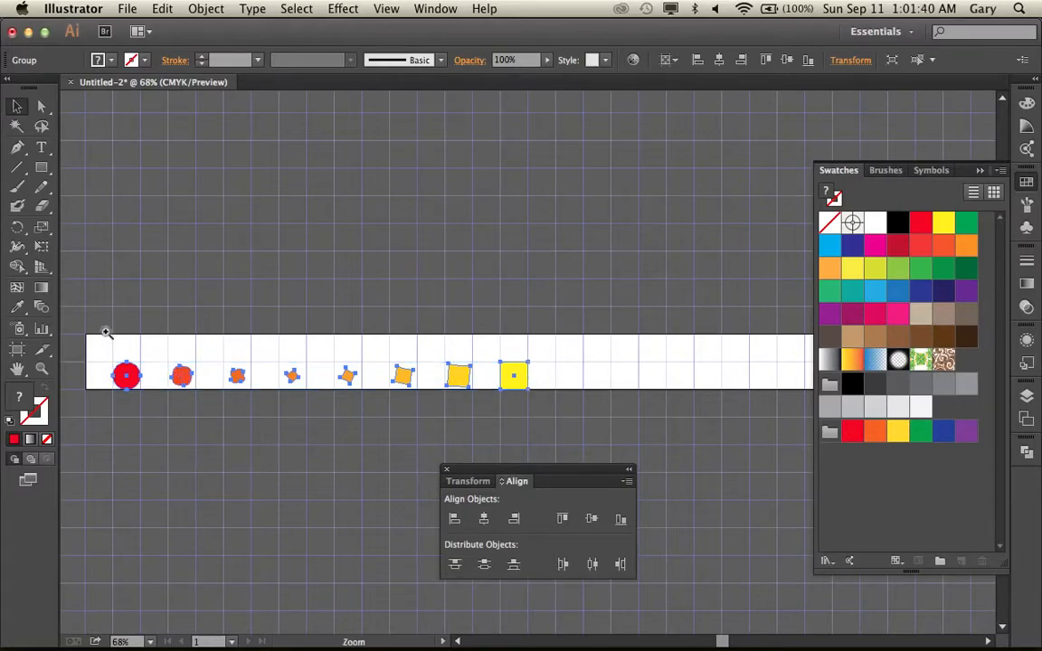
pyautogui.moveTo(88, 329); pyautogui.dragTo(553, 419)
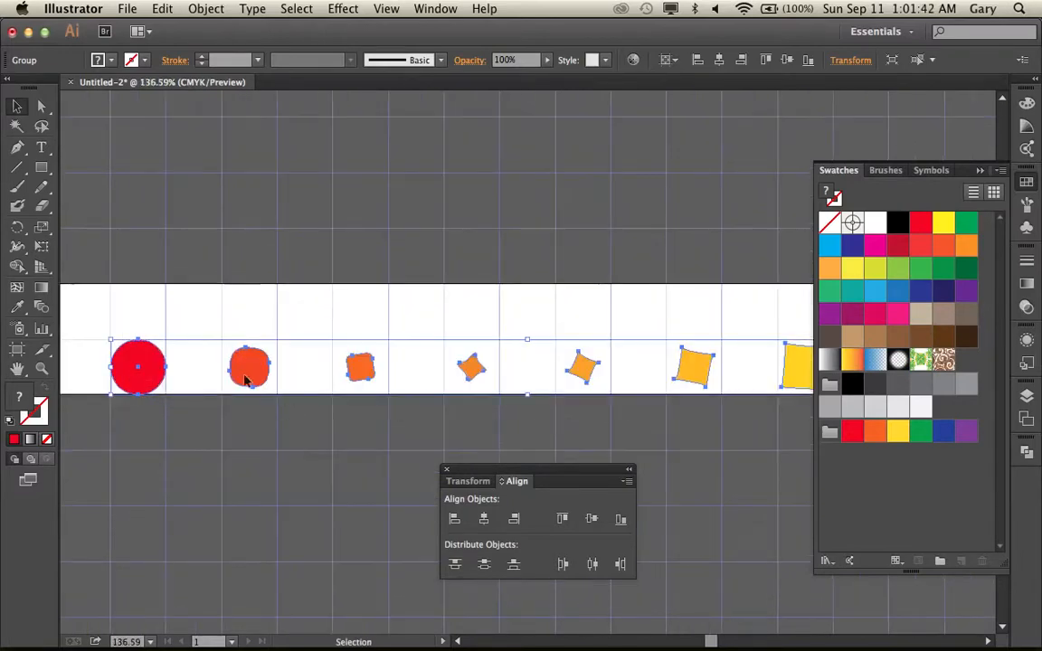
pyautogui.moveTo(144, 368); pyautogui.dragTo(142, 309)
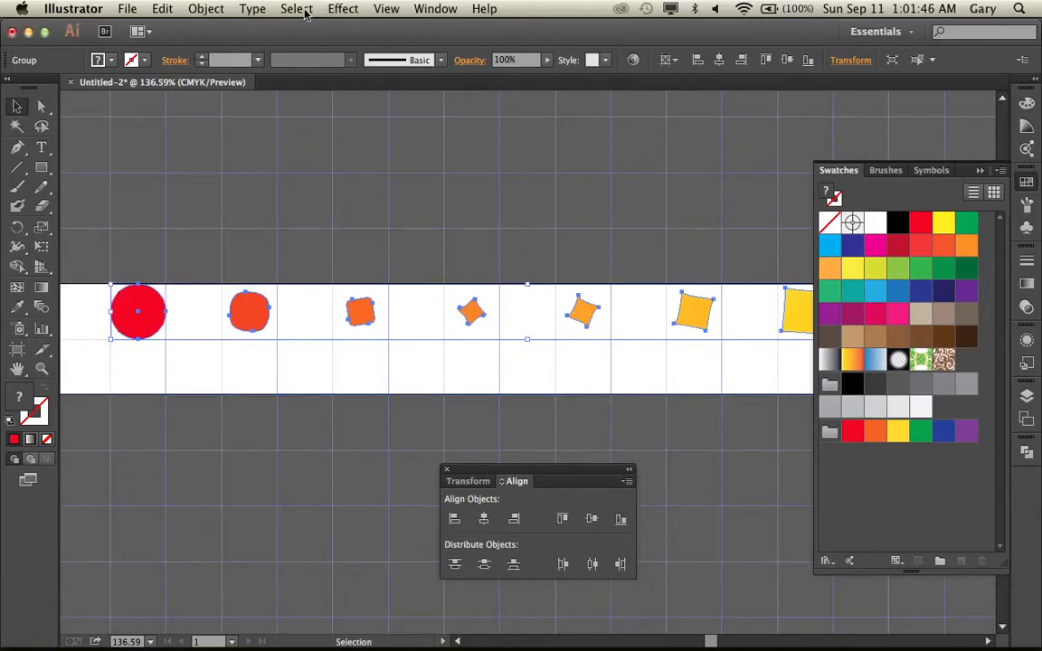
pyautogui.click(386, 9)
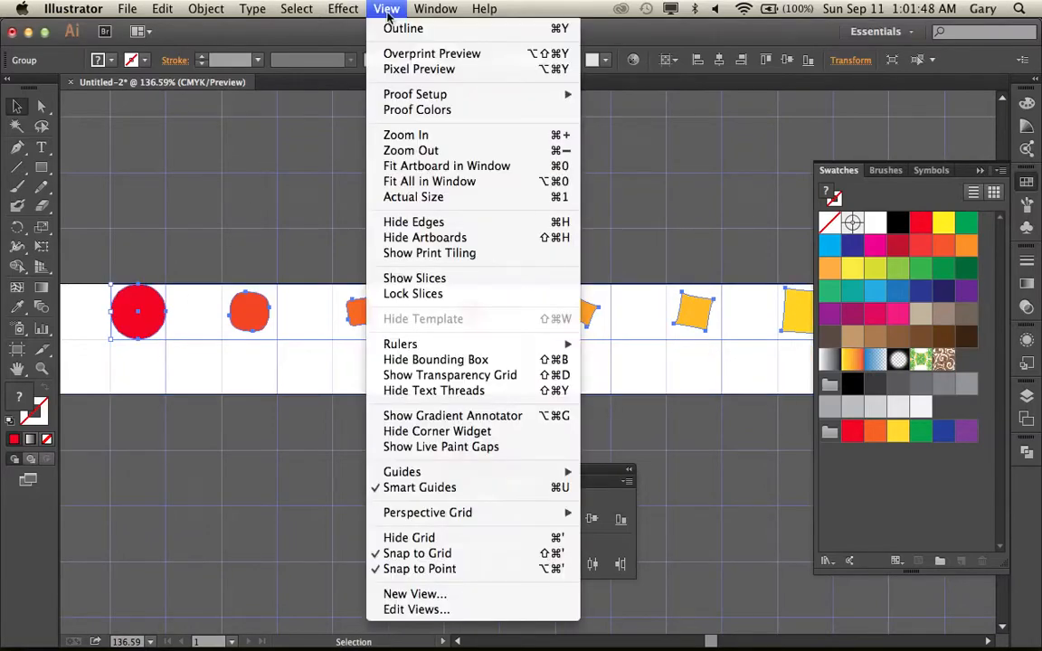
pyautogui.click(430, 554)
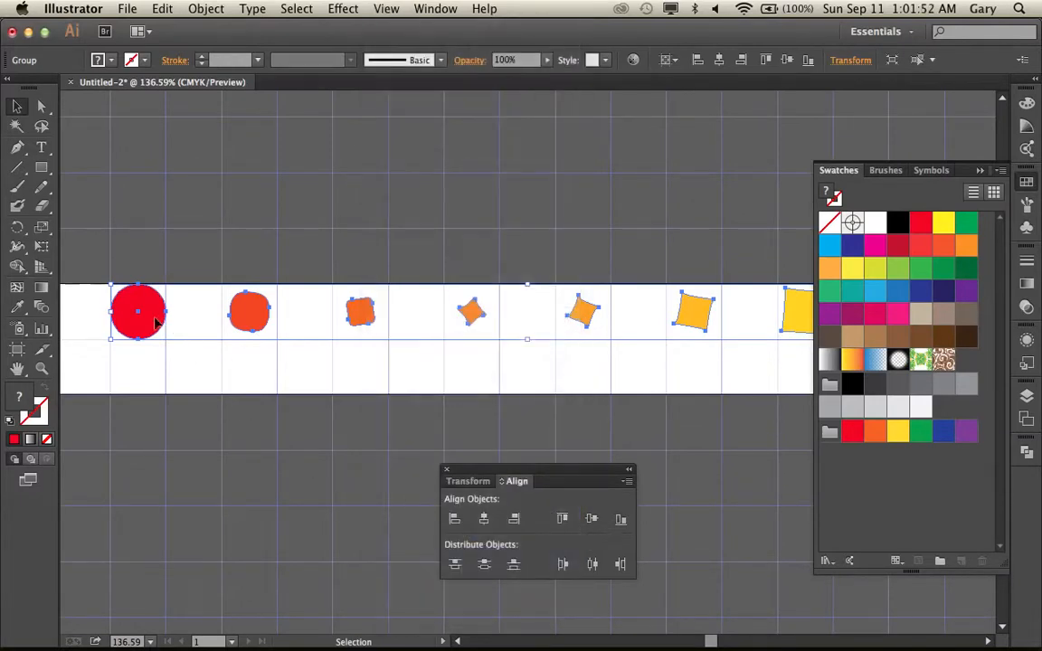
pyautogui.moveTo(156, 321); pyautogui.dragTo(129, 351)
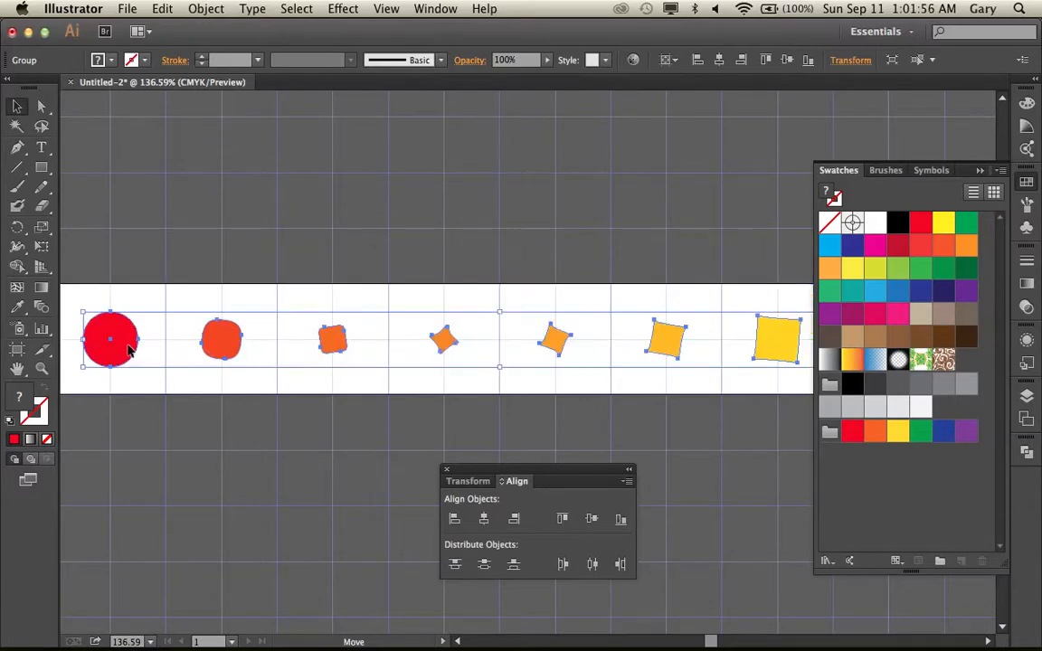
pyautogui.click(372, 257)
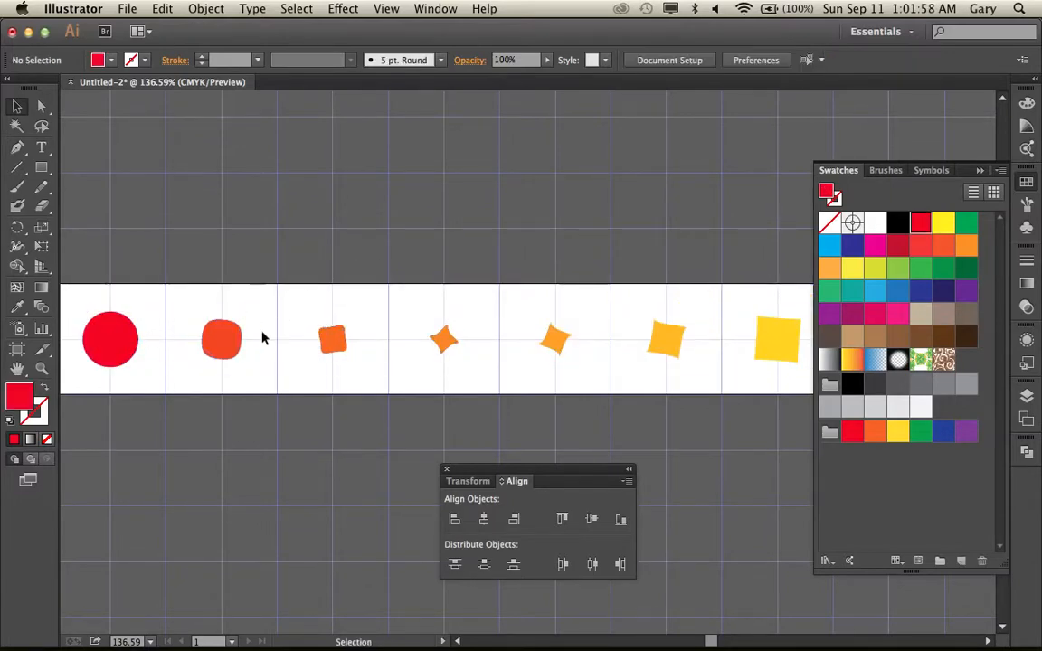
# Step: Examine up close how the orange rounded shape is centered in the second frame
pyautogui.press('super+space')
pyautogui.moveTo(166, 265); pyautogui.dragTo(278, 405)
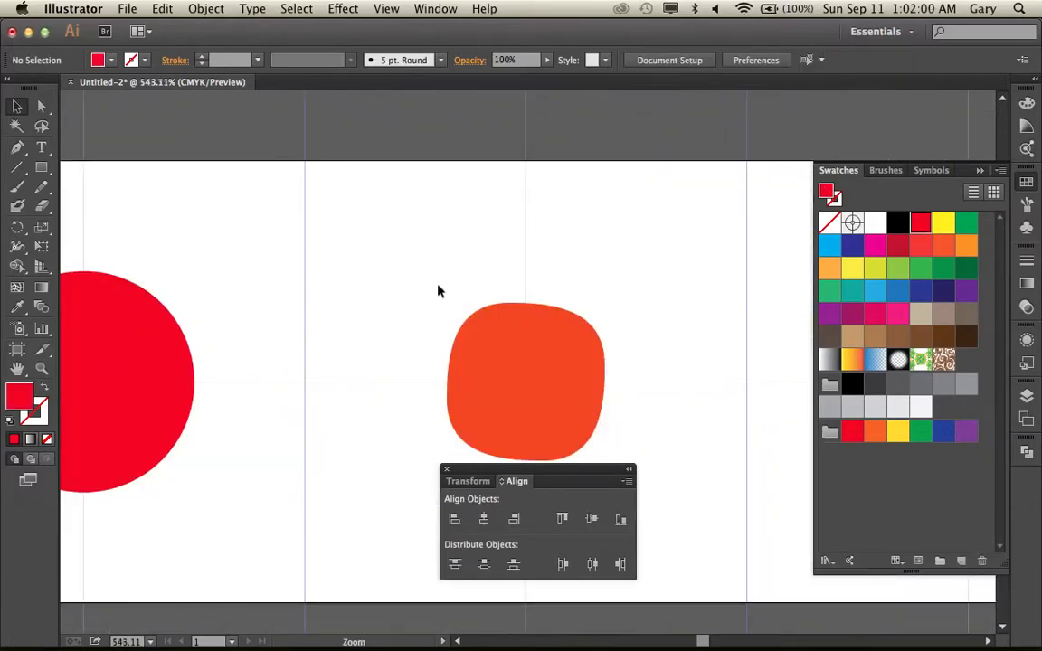
pyautogui.click(524, 416)
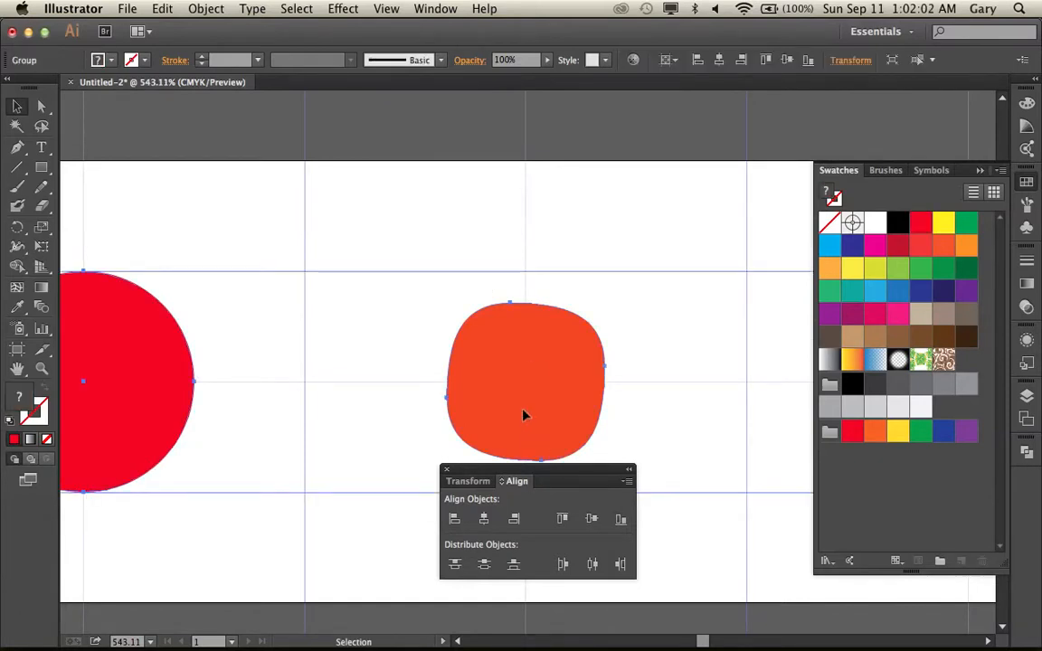
pyautogui.click(429, 159)
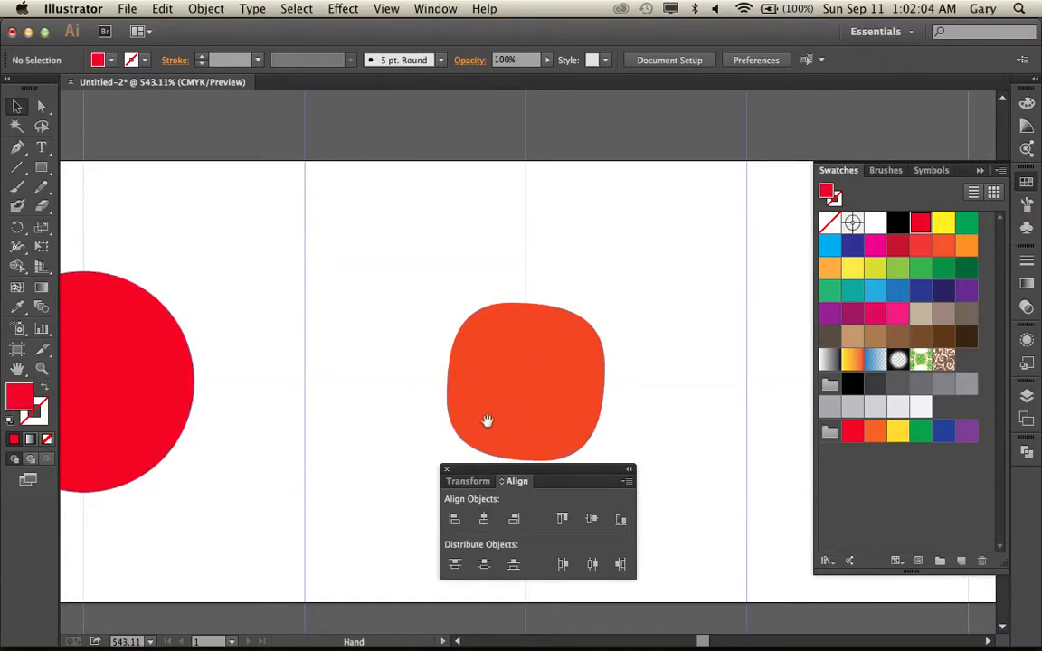
pyautogui.press('alt+super+space')
pyautogui.keyDown('alt'); pyautogui.keyDown('super'); pyautogui.click(449, 388); pyautogui.keyUp('super'); pyautogui.keyUp('alt')
pyautogui.keyDown('alt'); pyautogui.keyDown('super'); pyautogui.click(449, 388); pyautogui.keyUp('super'); pyautogui.keyUp('alt')
pyautogui.keyDown('alt'); pyautogui.keyDown('super'); pyautogui.click(512, 372); pyautogui.keyUp('super'); pyautogui.keyUp('alt')
pyautogui.keyDown('alt'); pyautogui.keyDown('super'); pyautogui.click(525, 372); pyautogui.keyUp('super'); pyautogui.keyUp('alt')
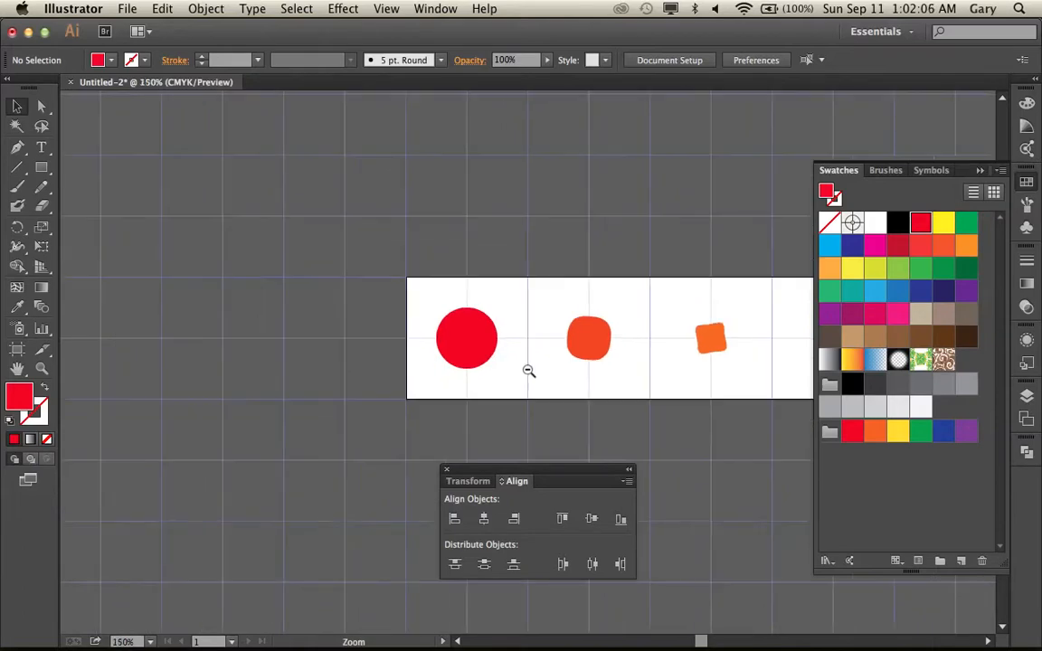
pyautogui.keyDown('alt'); pyautogui.keyDown('super'); pyautogui.click(528, 370); pyautogui.keyUp('super'); pyautogui.keyUp('alt')
pyautogui.keyDown('alt'); pyautogui.keyDown('super'); pyautogui.click(529, 367); pyautogui.keyUp('super'); pyautogui.keyUp('alt')
# Step: Duplicate the group of eight shapes straight up, placing the copy just above the artboard
pyautogui.moveTo(549, 285); pyautogui.dragTo(170, 276)
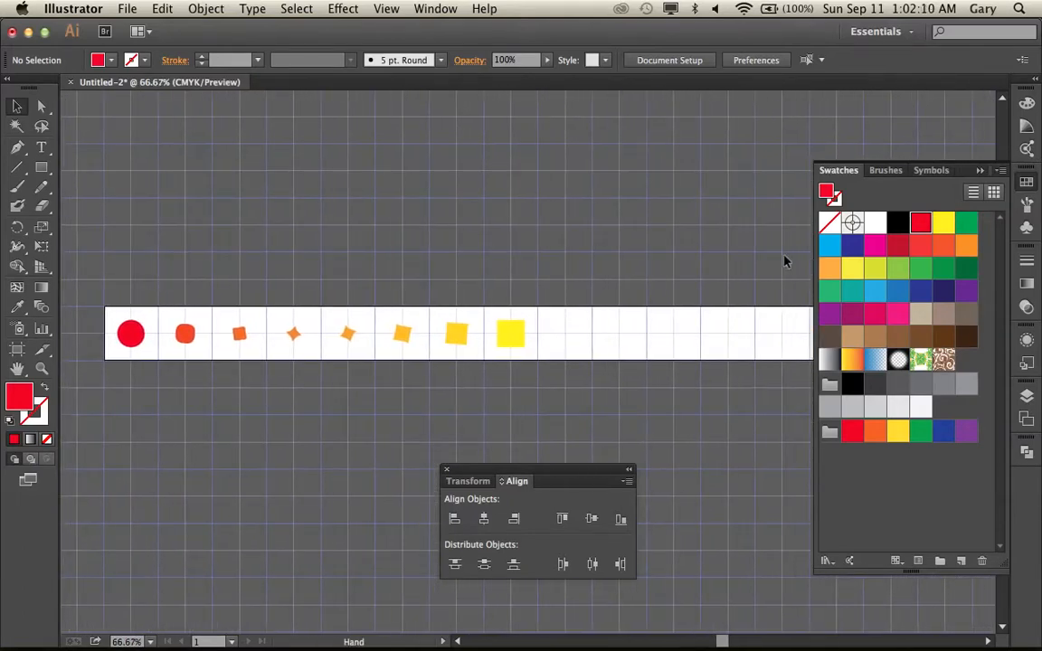
pyautogui.moveTo(366, 306); pyautogui.dragTo(467, 262)
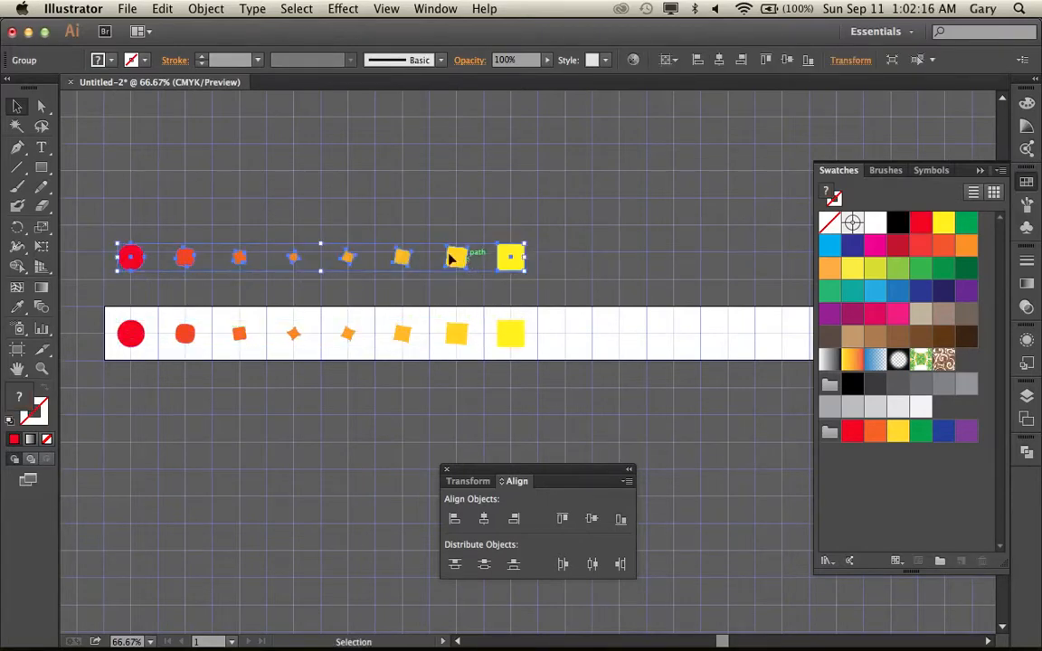
# Step: Try to reflect the upper group across the vertical axis as a copy, then undo the reflected copy and deselect
pyautogui.click(195, 12)
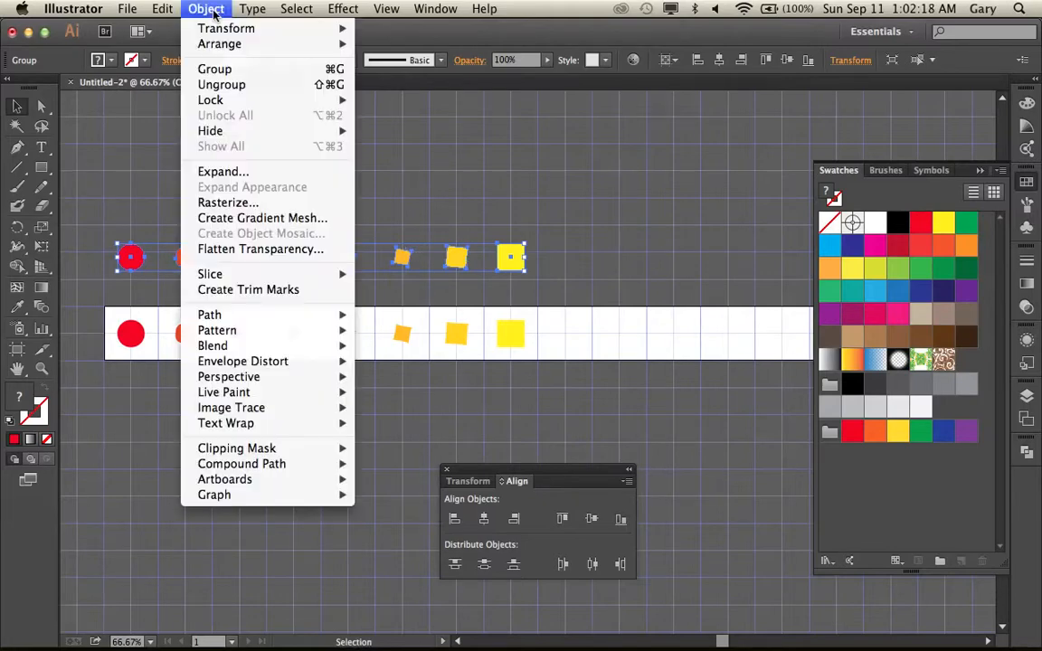
pyautogui.moveTo(199, 28)
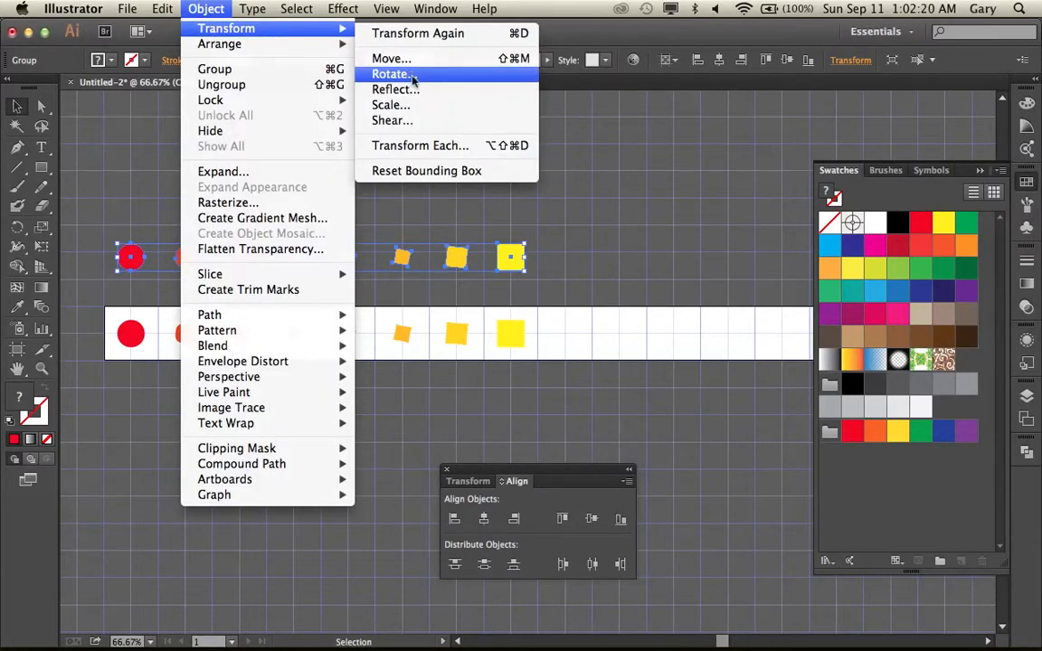
pyautogui.click(411, 91)
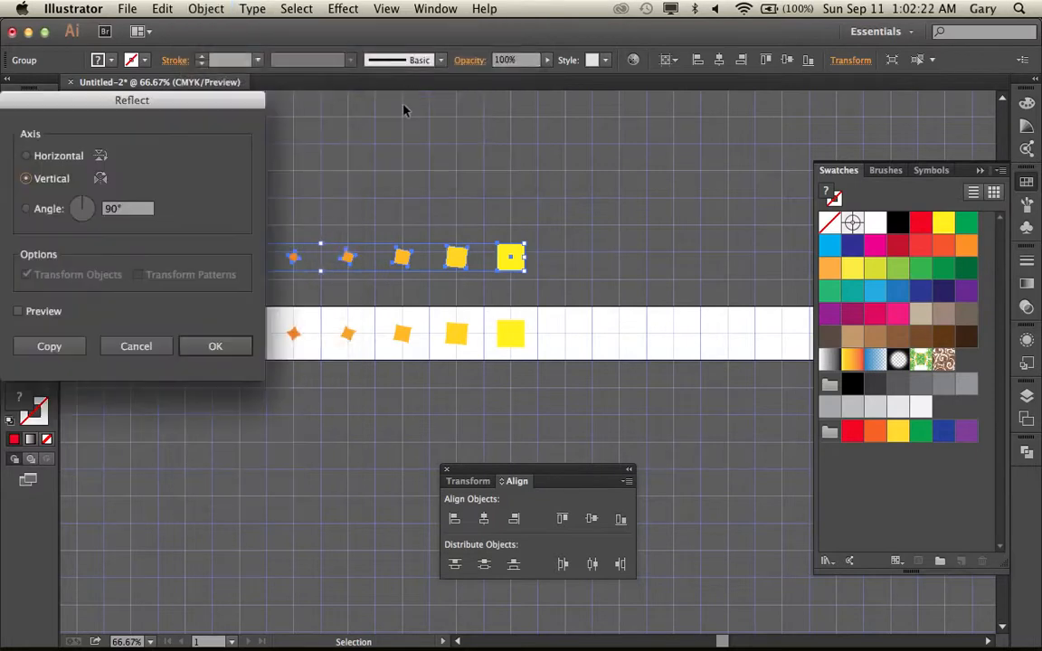
pyautogui.click(19, 312)
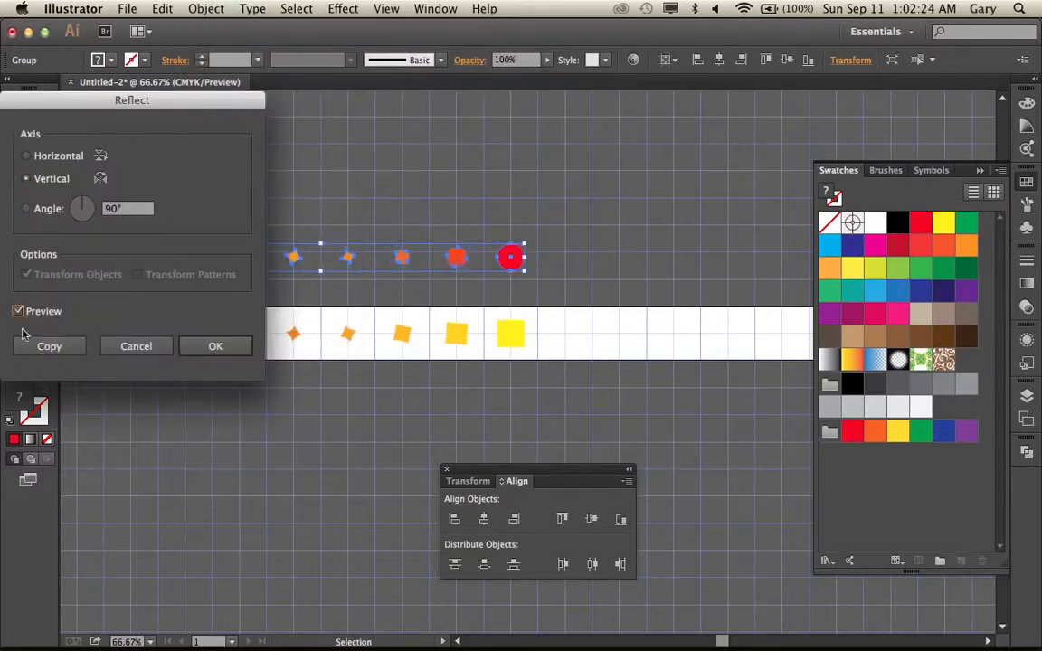
pyautogui.click(32, 346)
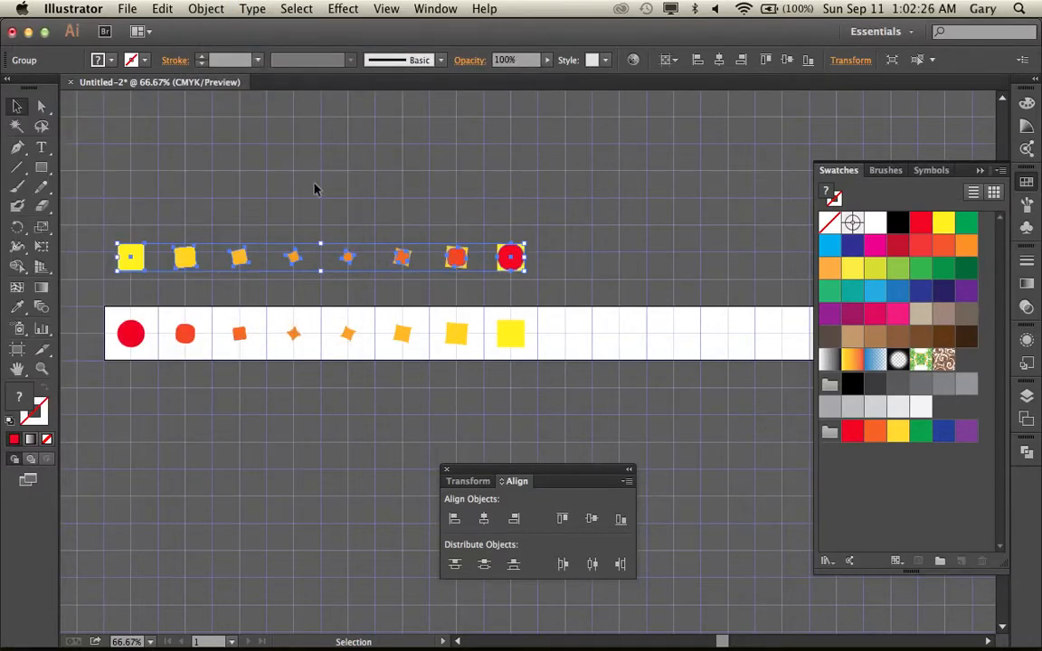
pyautogui.click(314, 190)
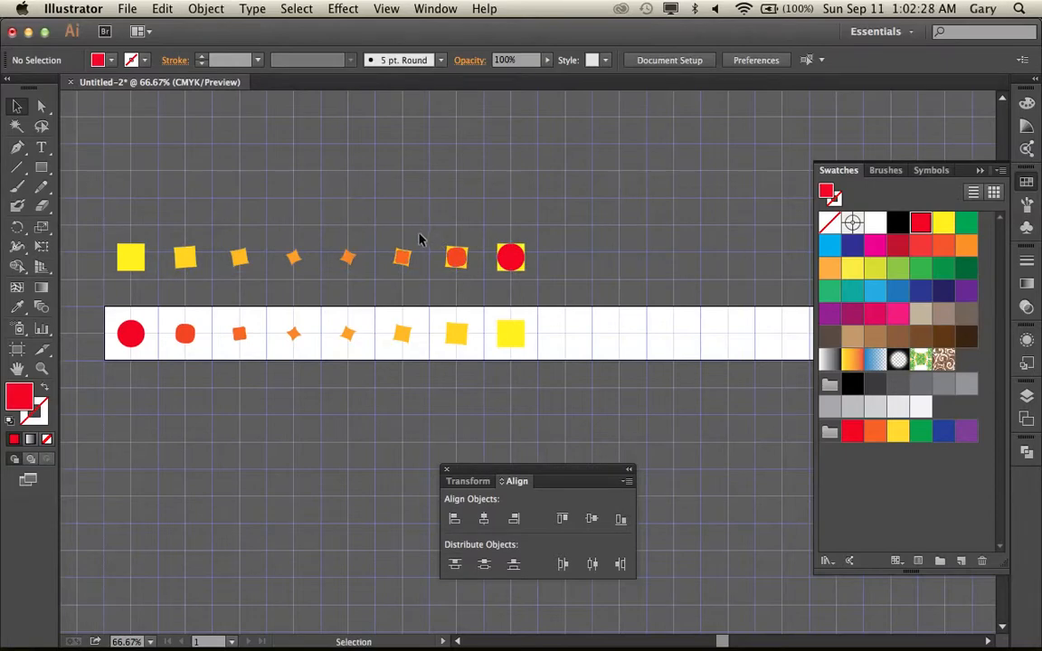
pyautogui.press('super+z')
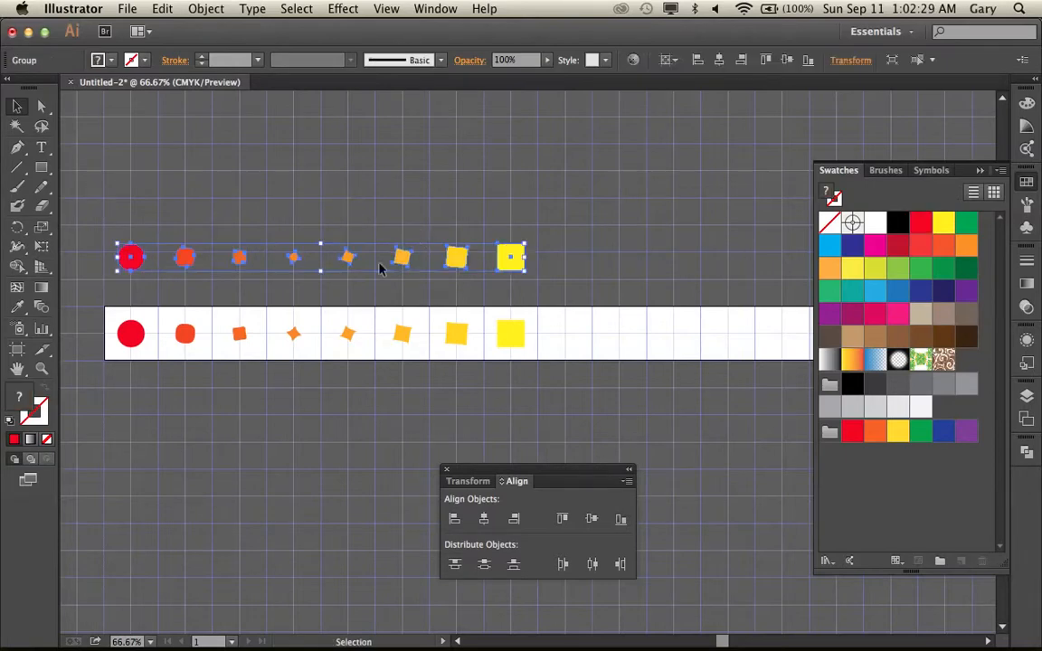
pyautogui.click(244, 213)
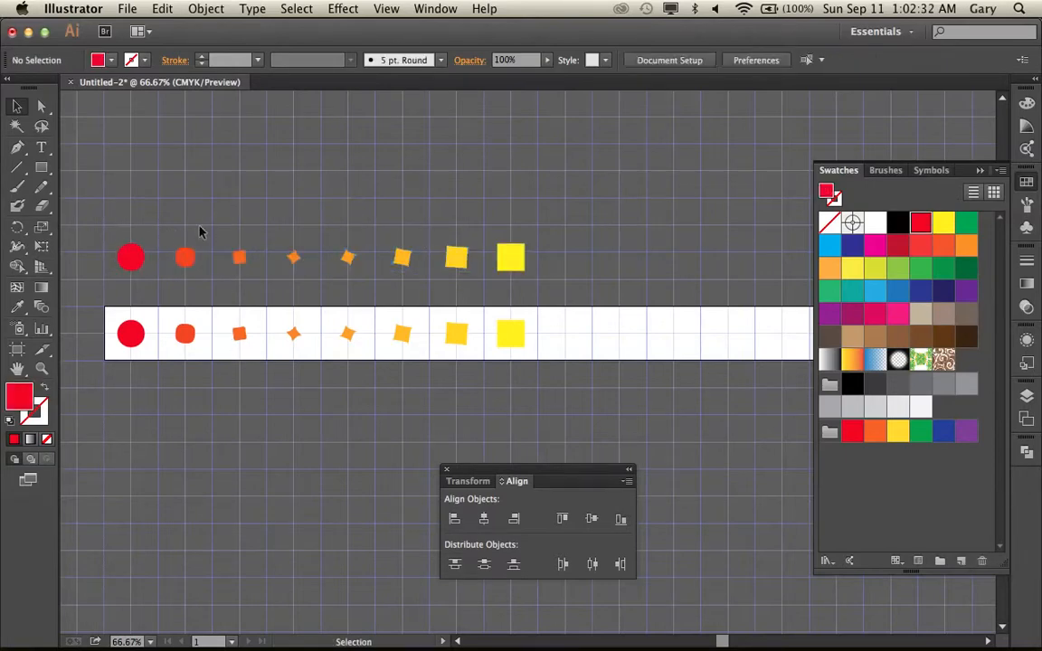
# Step: Reflect the upper group of eight shapes across the vertical axis in place and deselect it
pyautogui.moveTo(201, 232); pyautogui.dragTo(544, 258)
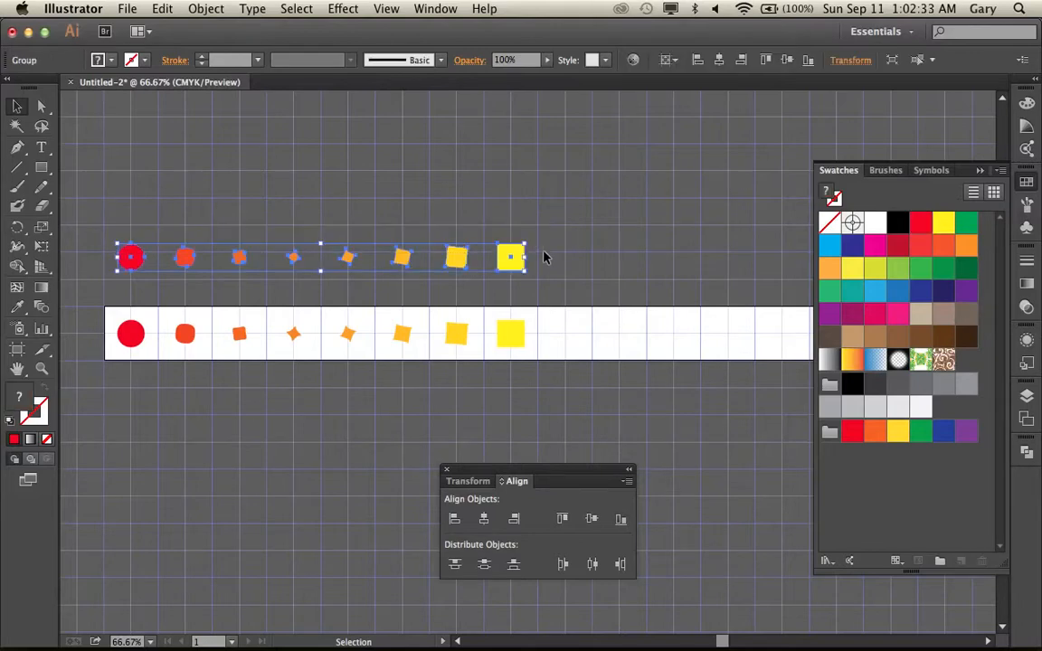
pyautogui.click(181, 10)
pyautogui.moveTo(226, 28)
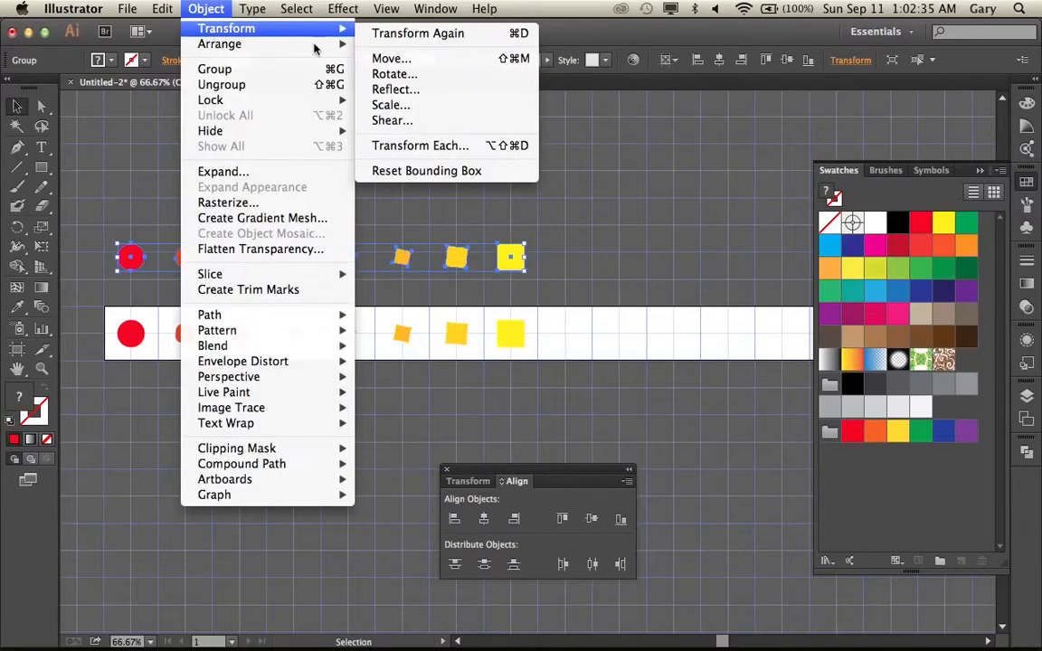
pyautogui.click(387, 90)
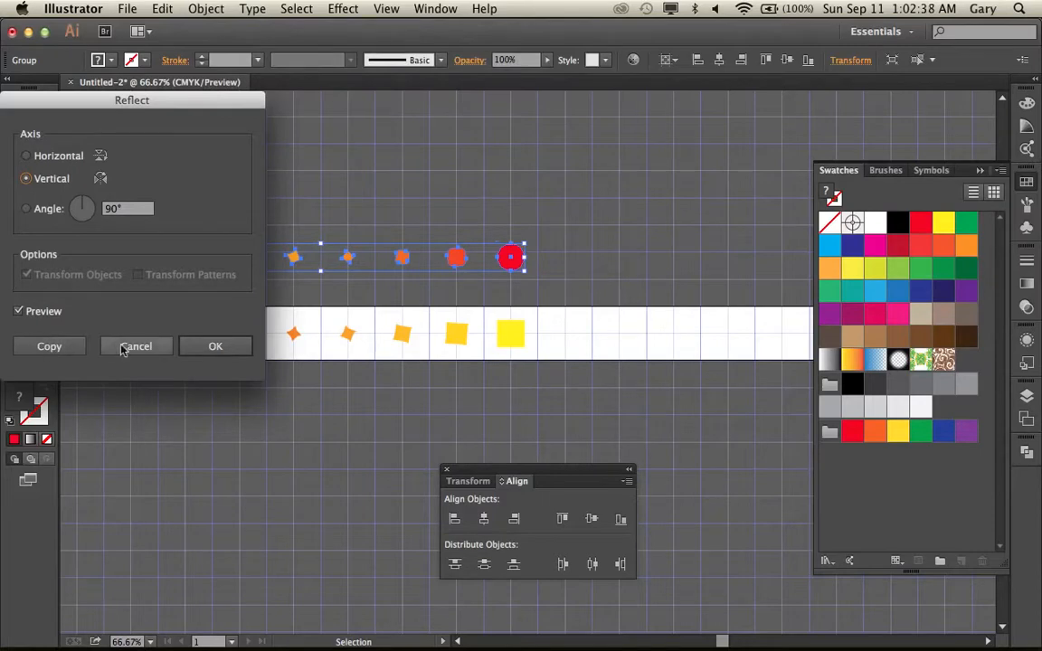
pyautogui.click(214, 347)
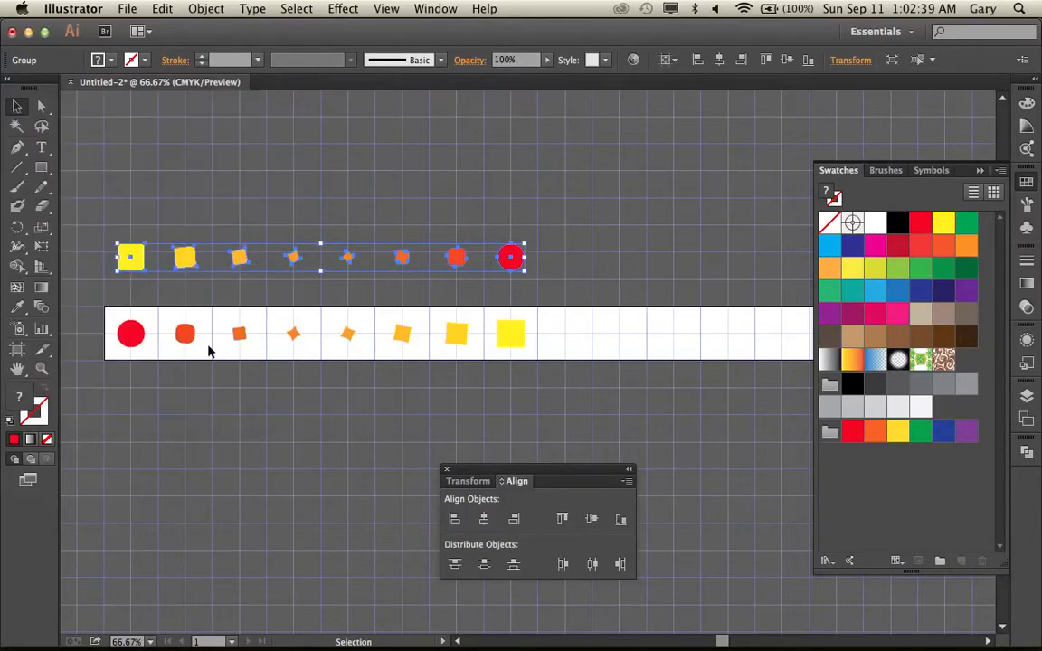
pyautogui.click(267, 207)
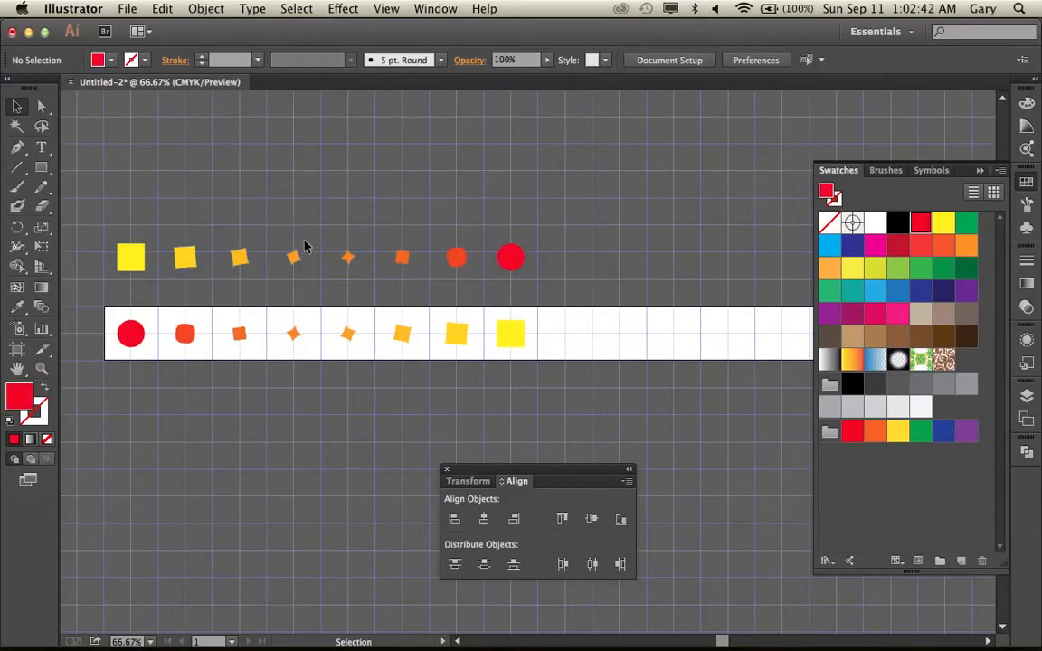
# Step: Move the mirrored group down into the last eight frames of the strip, with its red circle in the final frame
pyautogui.keyDown('alt'); pyautogui.keyDown('super'); pyautogui.click(340, 259); pyautogui.keyUp('super'); pyautogui.keyUp('alt')
pyautogui.moveTo(411, 268); pyautogui.dragTo(183, 162)
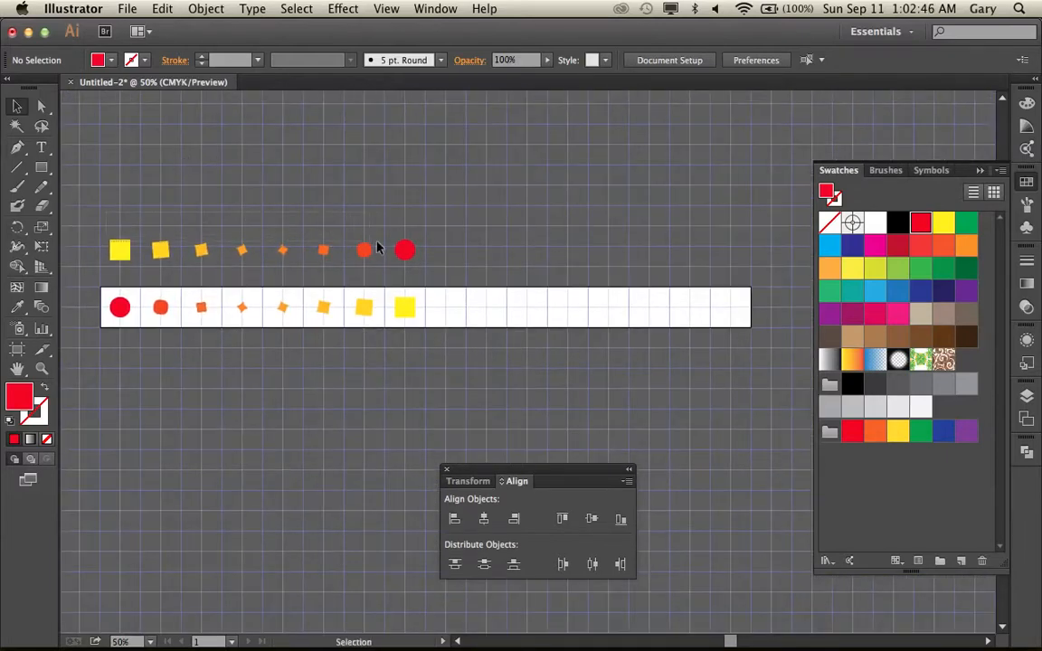
pyautogui.click(411, 251)
pyautogui.moveTo(411, 255); pyautogui.dragTo(737, 315)
# Step: Shift the mirrored group slightly left so the red circle sits exactly centered in the last frame, and deselect it
pyautogui.press('super+space')
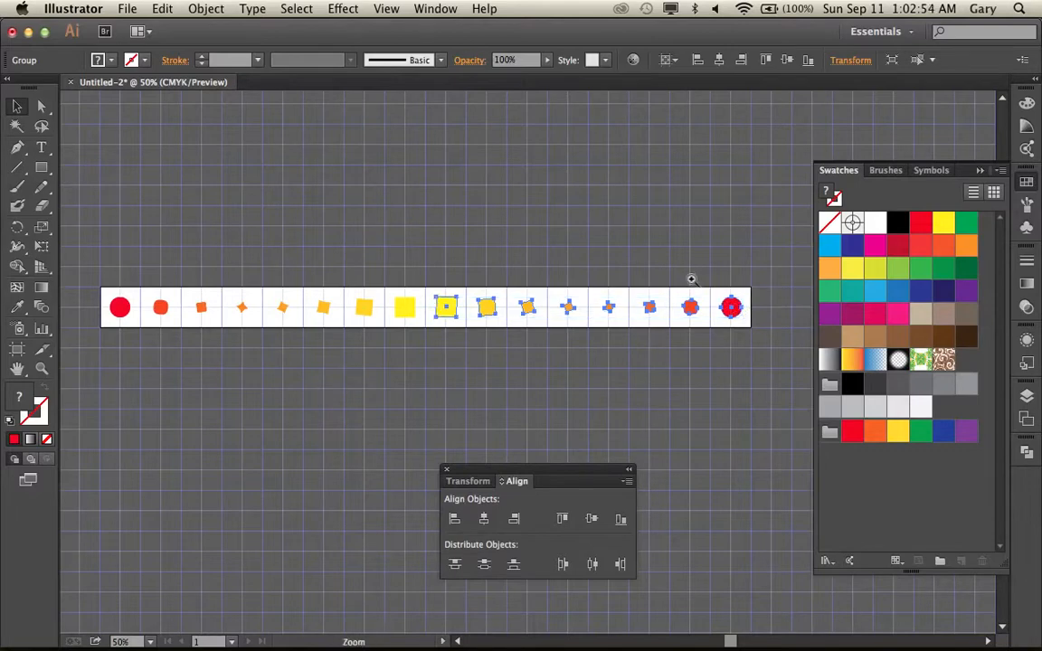
pyautogui.moveTo(689, 276); pyautogui.dragTo(747, 326)
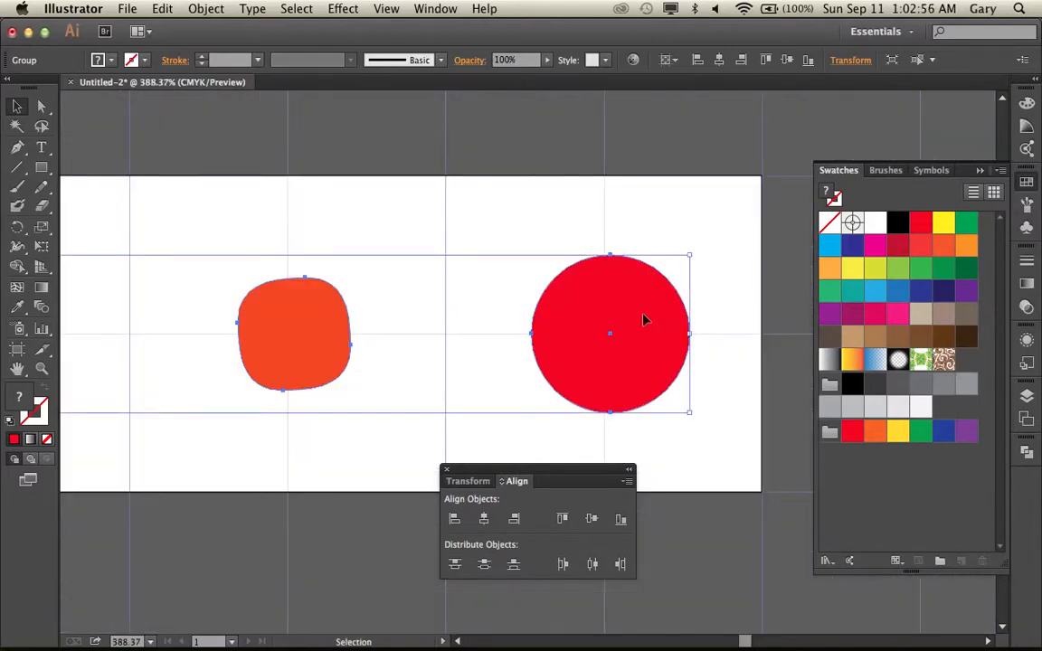
pyautogui.moveTo(637, 314); pyautogui.dragTo(632, 312)
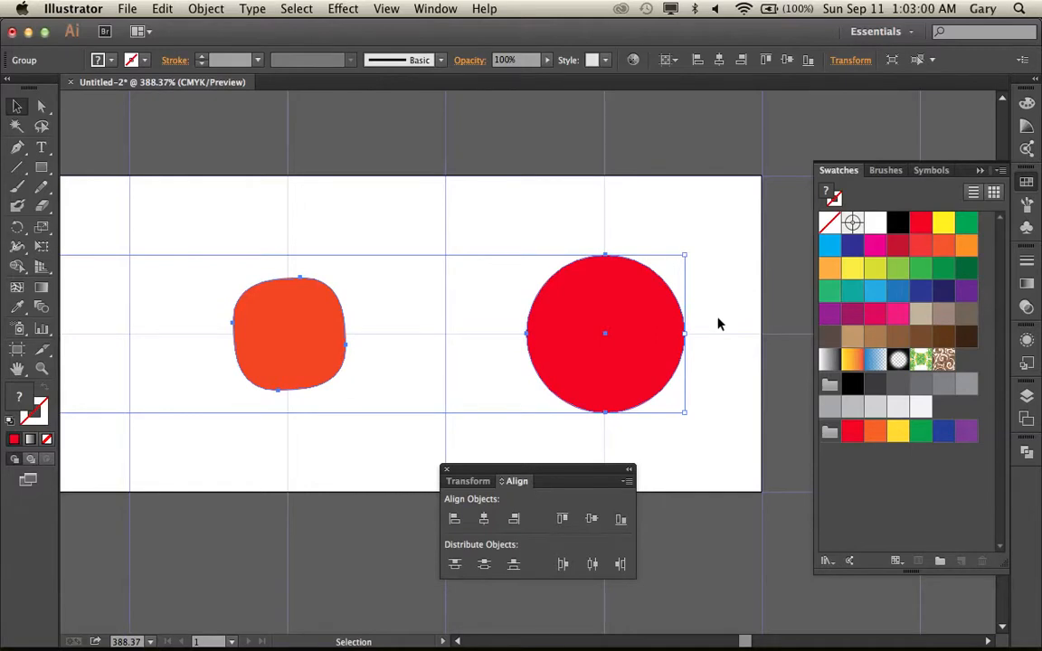
pyautogui.press('Down')
pyautogui.press('Up')
pyautogui.click(722, 322)
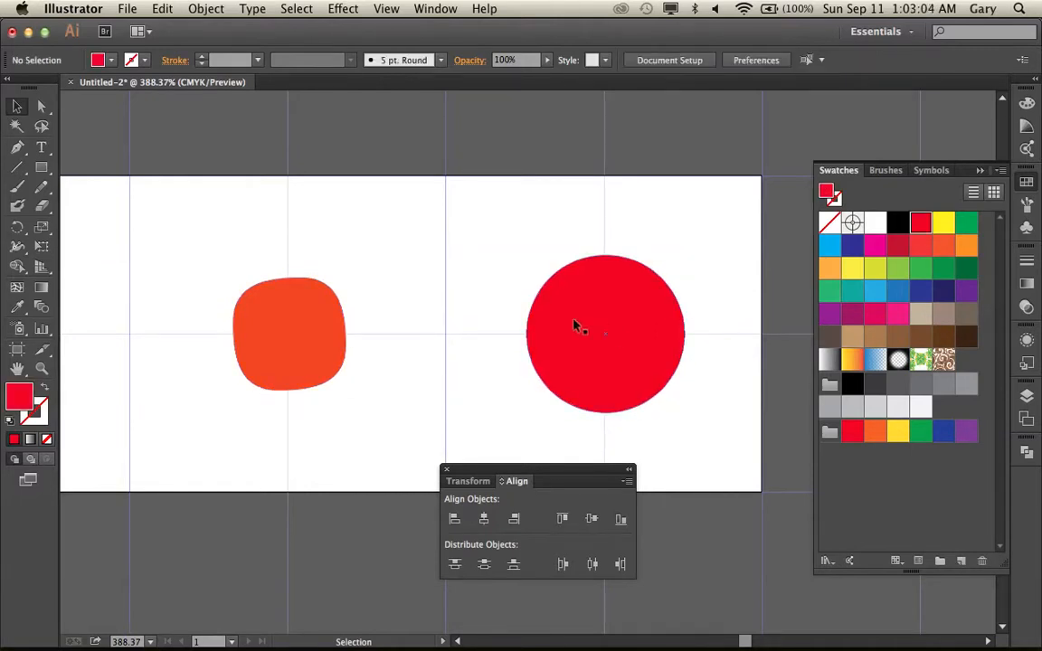
# Step: Examine the strip from the last frame back to the first, checking how the red circle is centered in the first frame
pyautogui.press('z')
pyautogui.keyDown('alt'); pyautogui.keyDown('super'); pyautogui.click(485, 333); pyautogui.keyUp('super'); pyautogui.keyUp('alt')
pyautogui.keyDown('alt'); pyautogui.keyDown('super'); pyautogui.click(485, 333); pyautogui.keyUp('super'); pyautogui.keyUp('alt')
pyautogui.keyDown('alt'); pyautogui.keyDown('super'); pyautogui.click(485, 333); pyautogui.keyUp('super'); pyautogui.keyUp('alt')
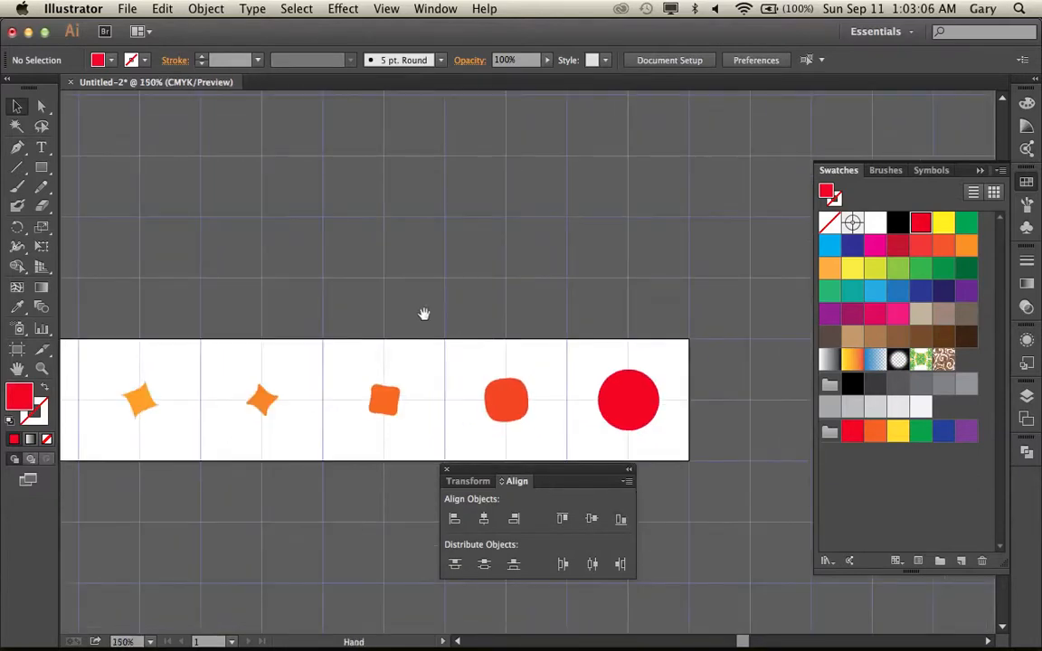
pyautogui.moveTo(423, 314); pyautogui.dragTo(710, 307)
pyautogui.moveTo(341, 272); pyautogui.dragTo(573, 259)
pyautogui.moveTo(150, 268); pyautogui.dragTo(374, 266)
pyautogui.moveTo(237, 268); pyautogui.dragTo(412, 280)
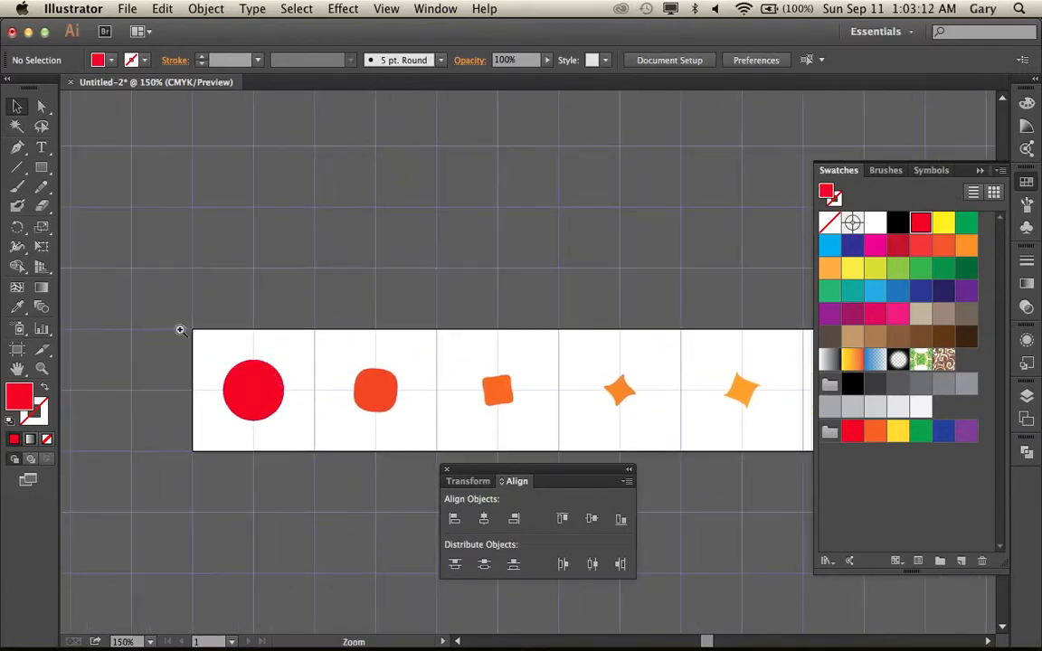
pyautogui.moveTo(180, 329); pyautogui.dragTo(305, 466)
pyautogui.click(511, 359)
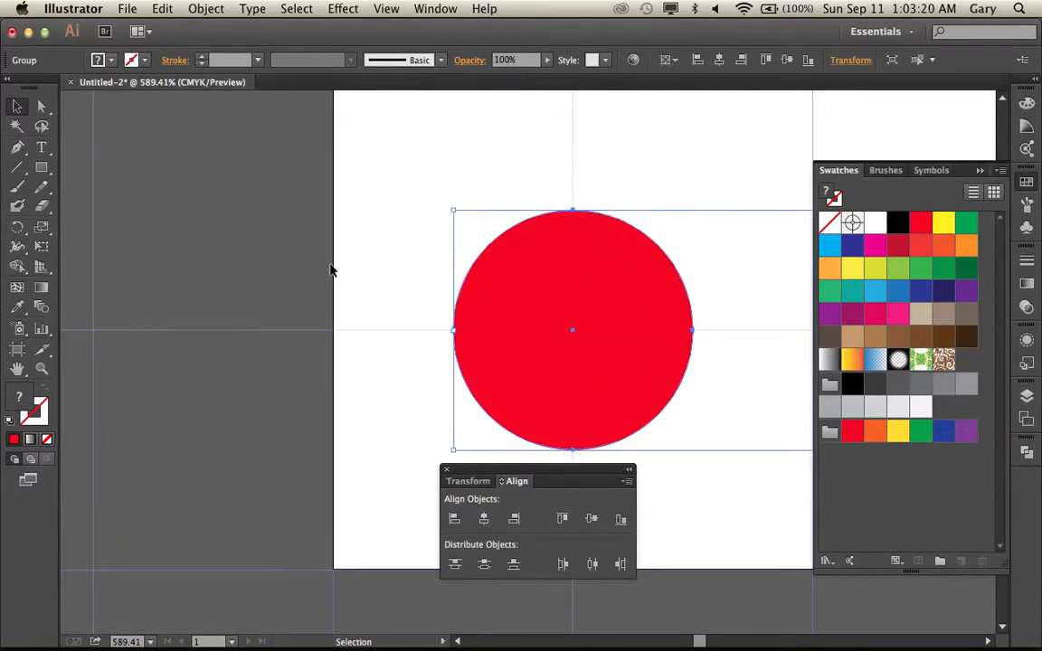
pyautogui.click(301, 254)
# Step: Turn on Snap to Grid
pyautogui.keyDown('alt'); pyautogui.keyDown('super'); pyautogui.click(285, 259); pyautogui.keyUp('super'); pyautogui.keyUp('alt')
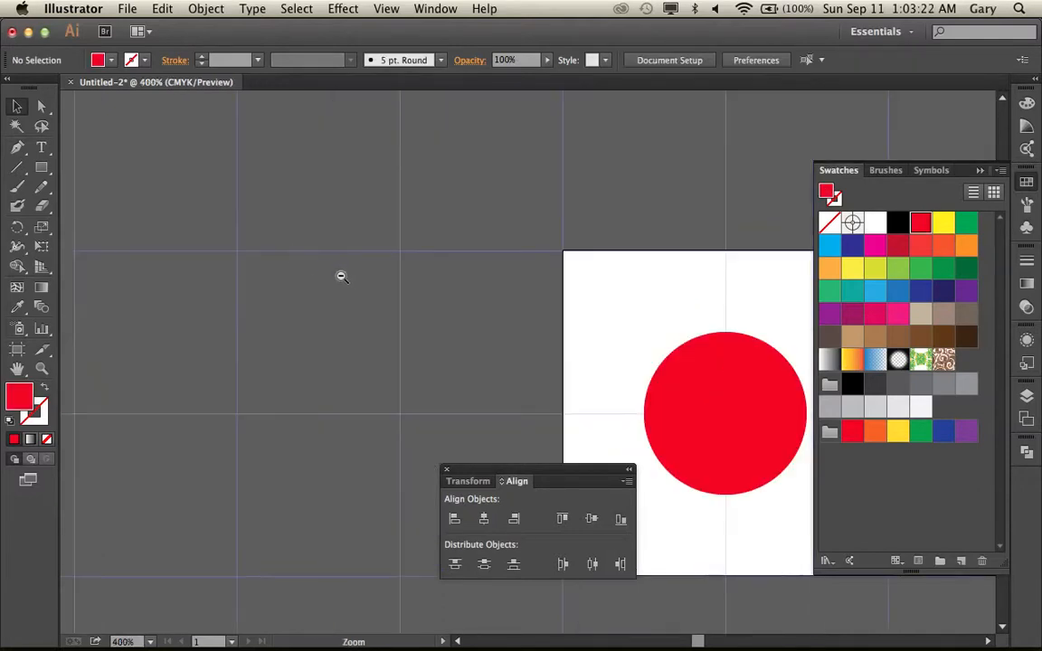
pyautogui.keyDown('alt'); pyautogui.keyDown('super'); pyautogui.click(347, 279); pyautogui.keyUp('super'); pyautogui.keyUp('alt')
pyautogui.keyDown('alt'); pyautogui.keyDown('super'); pyautogui.click(422, 288); pyautogui.keyUp('super'); pyautogui.keyUp('alt')
pyautogui.keyDown('alt'); pyautogui.keyDown('super'); pyautogui.click(438, 289); pyautogui.keyUp('super'); pyautogui.keyUp('alt')
pyautogui.moveTo(546, 303); pyautogui.dragTo(223, 209)
pyautogui.moveTo(593, 317); pyautogui.dragTo(480, 286)
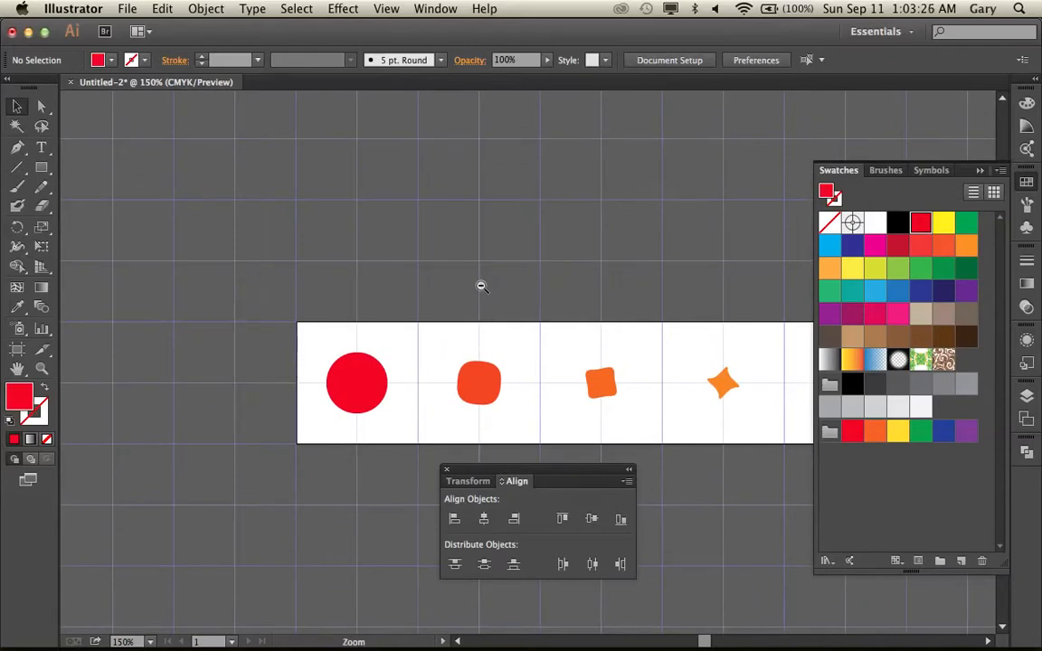
pyautogui.keyDown('alt'); pyautogui.keyDown('super'); pyautogui.click(481, 284); pyautogui.keyUp('super'); pyautogui.keyUp('alt')
pyautogui.keyDown('alt'); pyautogui.keyDown('super'); pyautogui.click(577, 323); pyautogui.keyUp('super'); pyautogui.keyUp('alt')
pyautogui.hscroll(6, 480, 289)
pyautogui.scroll(-3, 480, 290)
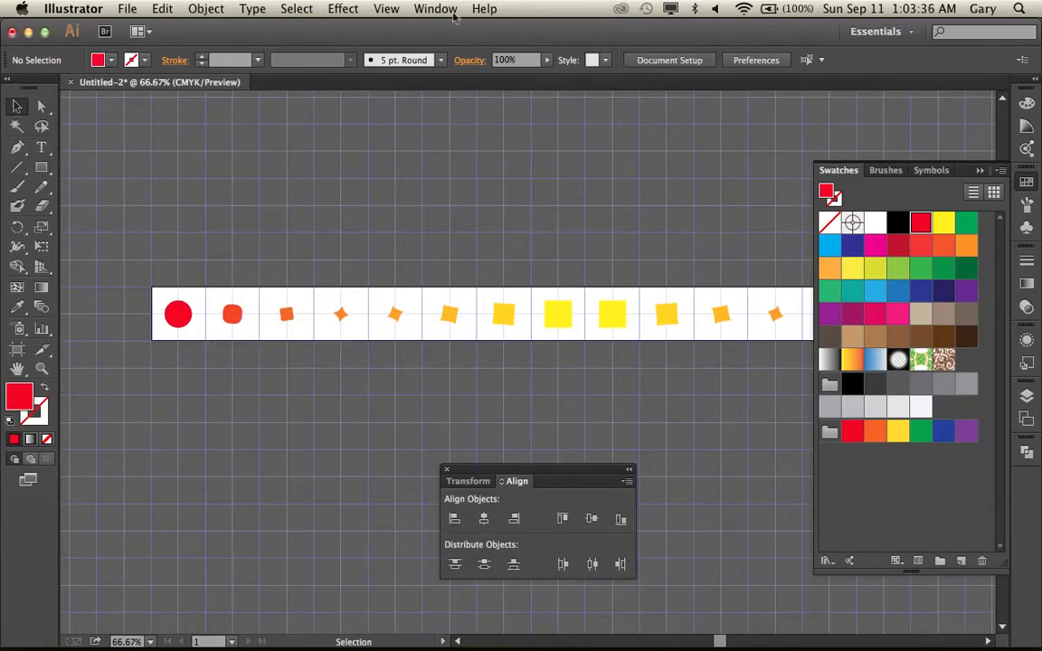
pyautogui.click(382, 9)
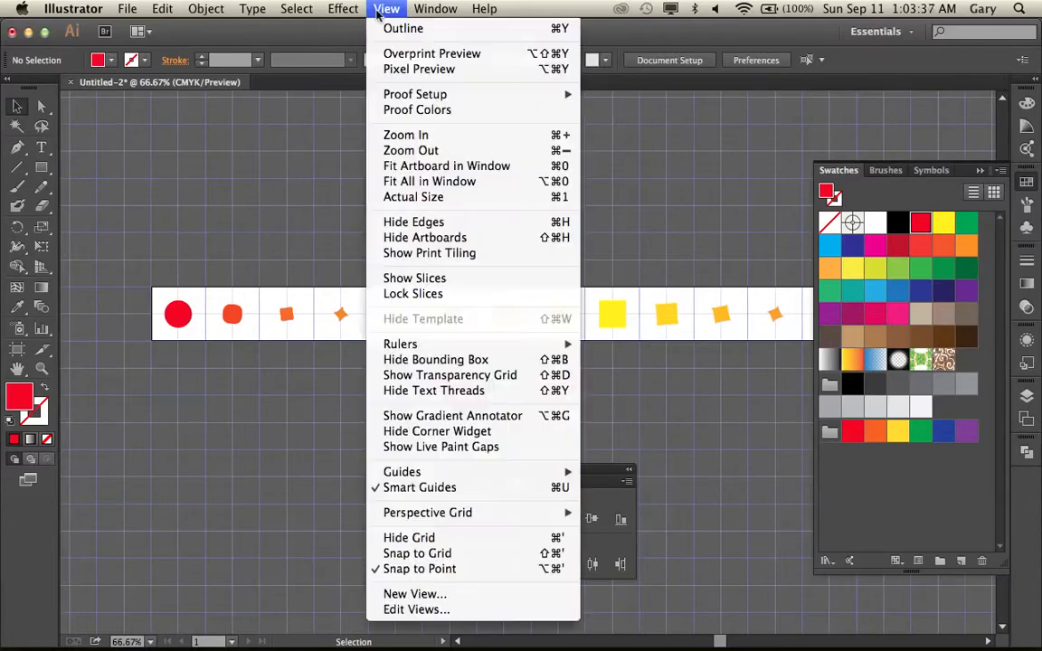
pyautogui.click(457, 553)
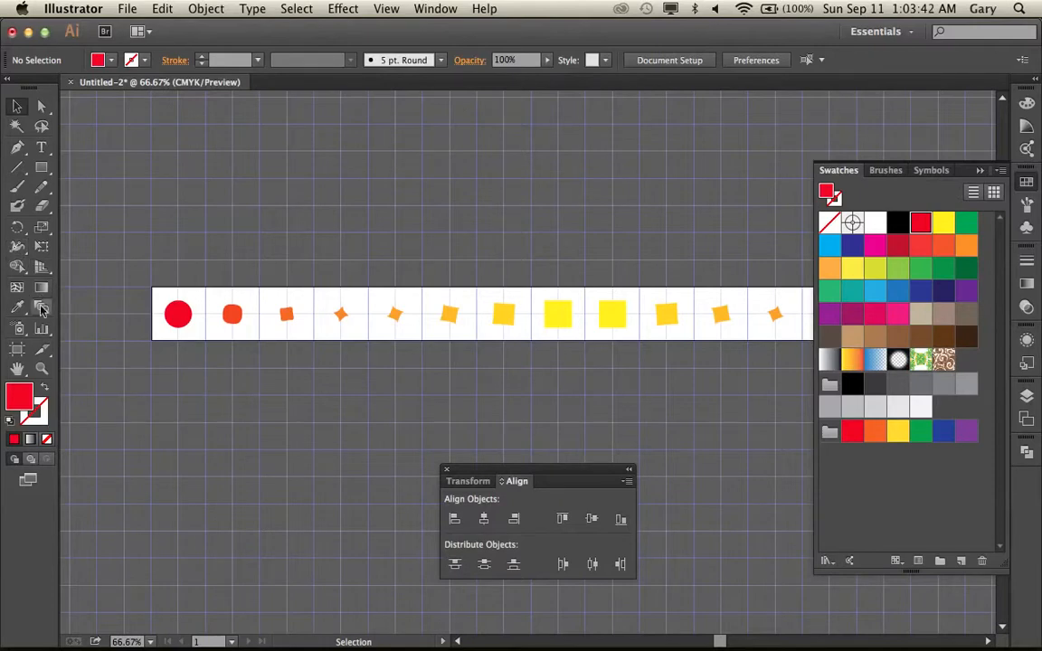
# Step: Add right-aligned black point text reading "SALE" at the right edge of the first frame
pyautogui.click(41, 146)
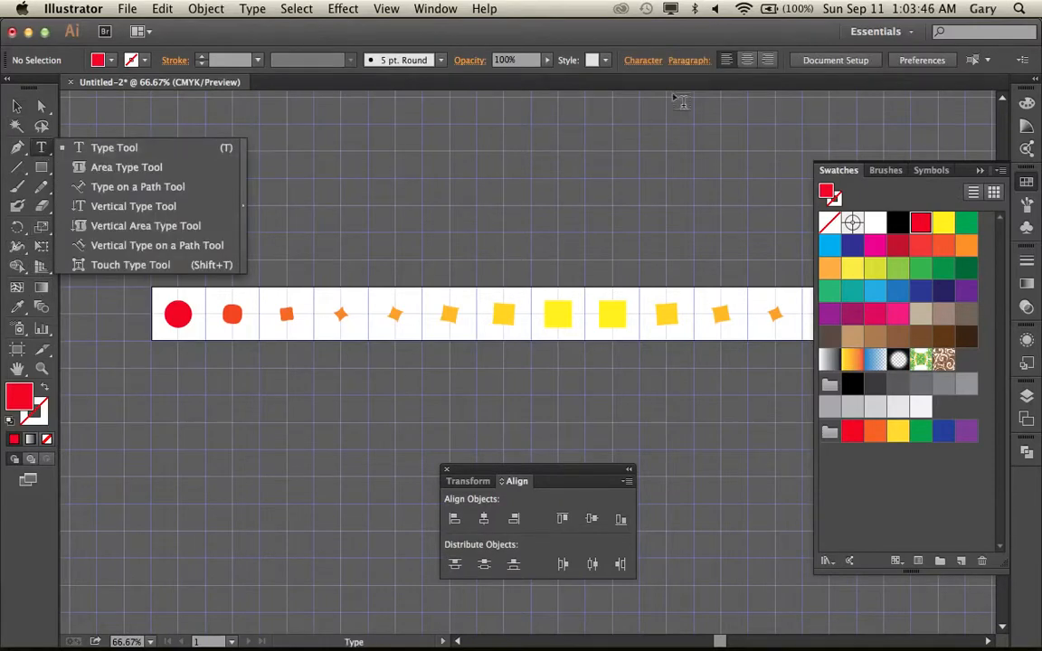
pyautogui.click(767, 63)
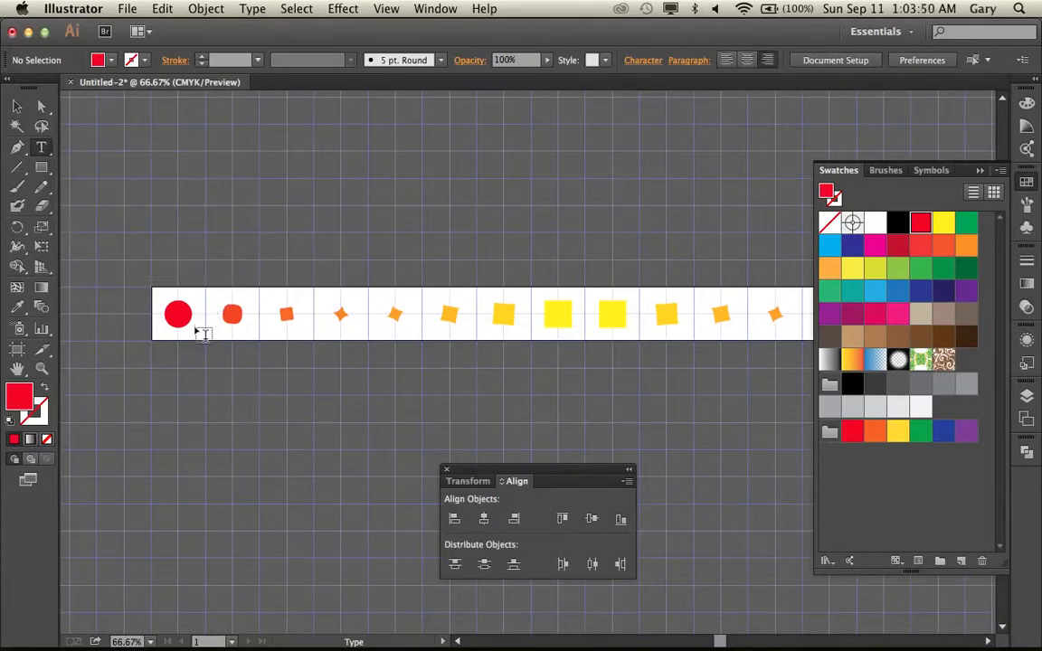
pyautogui.click(264, 332)
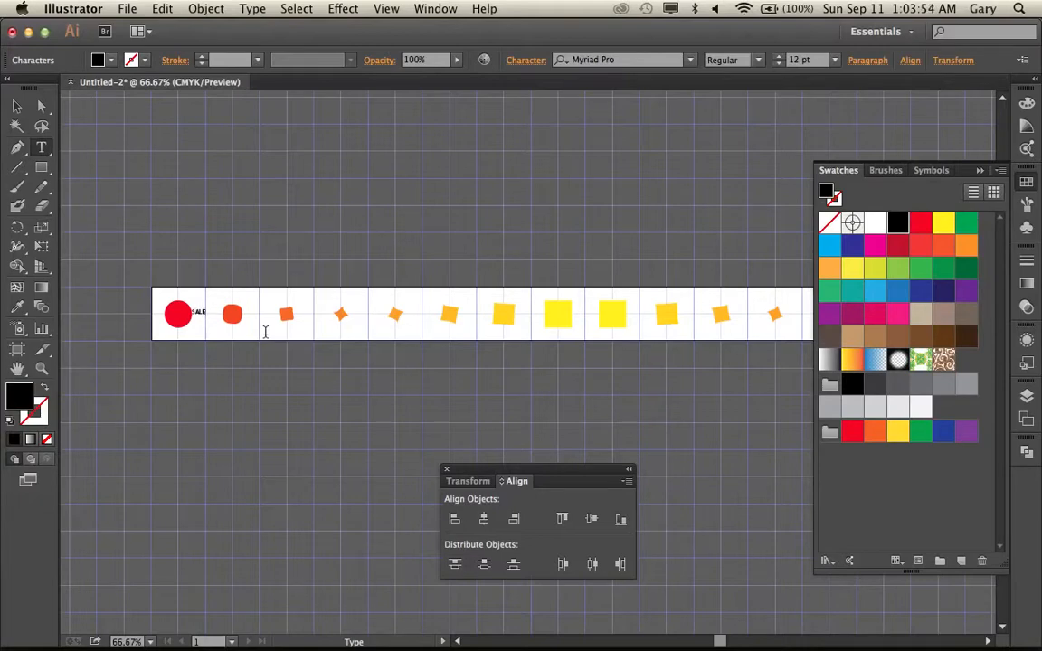
pyautogui.click(16, 105)
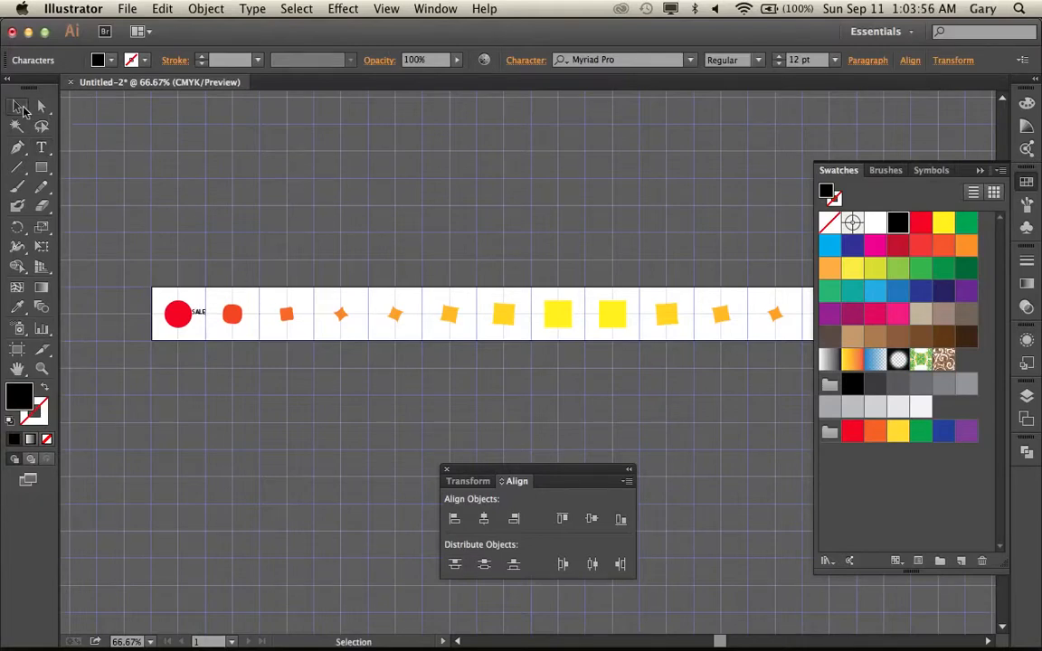
# Step: Enlarge the SALE text and place it beneath the red circle, against the first frame's bottom right corner
pyautogui.moveTo(128, 267); pyautogui.dragTo(304, 419)
pyautogui.moveTo(474, 260); pyautogui.dragTo(354, 299)
pyautogui.moveTo(465, 338)
pyautogui.mouseDown()
pyautogui.moveTo(467, 347)
pyautogui.moveTo(461, 313)
pyautogui.moveTo(463, 342)
pyautogui.mouseUp()
pyautogui.click(545, 394)
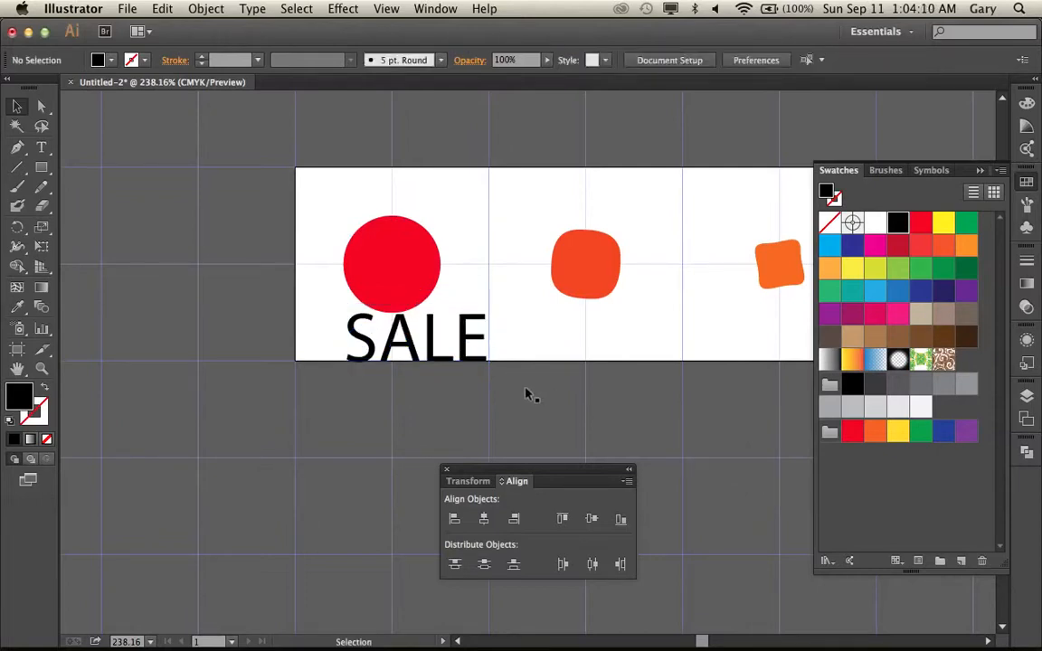
# Step: Duplicate the SALE text into the second and third frames, each copy against the frame's bottom right corner
pyautogui.press('space')
pyautogui.moveTo(530, 392); pyautogui.dragTo(355, 361)
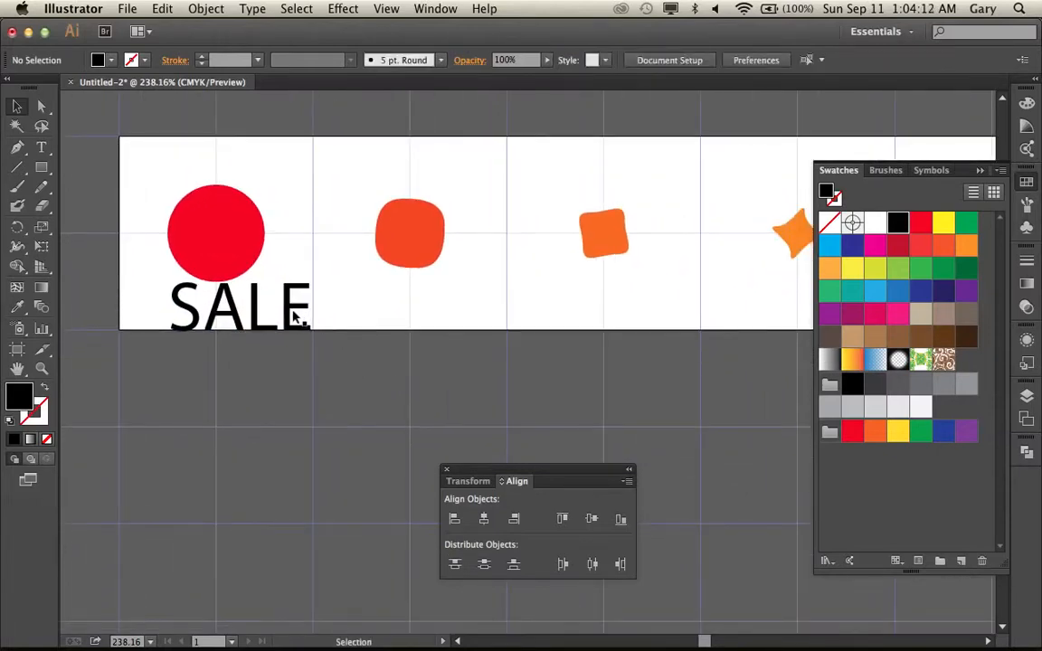
pyautogui.click(295, 317)
pyautogui.moveTo(291, 314); pyautogui.dragTo(477, 331)
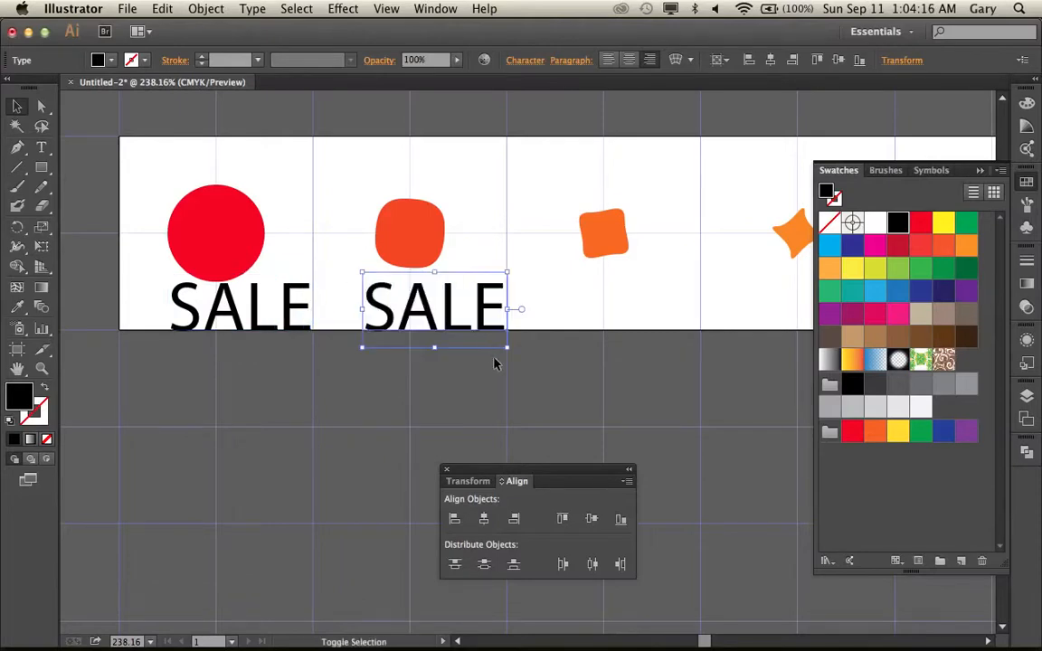
pyautogui.click(550, 371)
pyautogui.press('space')
pyautogui.moveTo(558, 371); pyautogui.dragTo(379, 365)
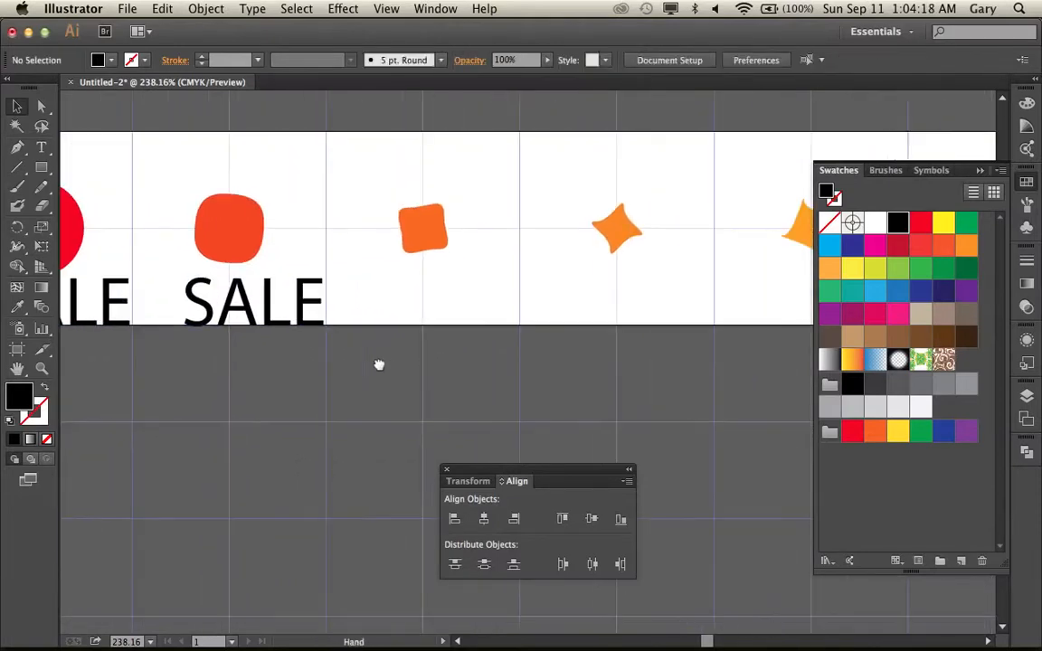
pyautogui.click(310, 318)
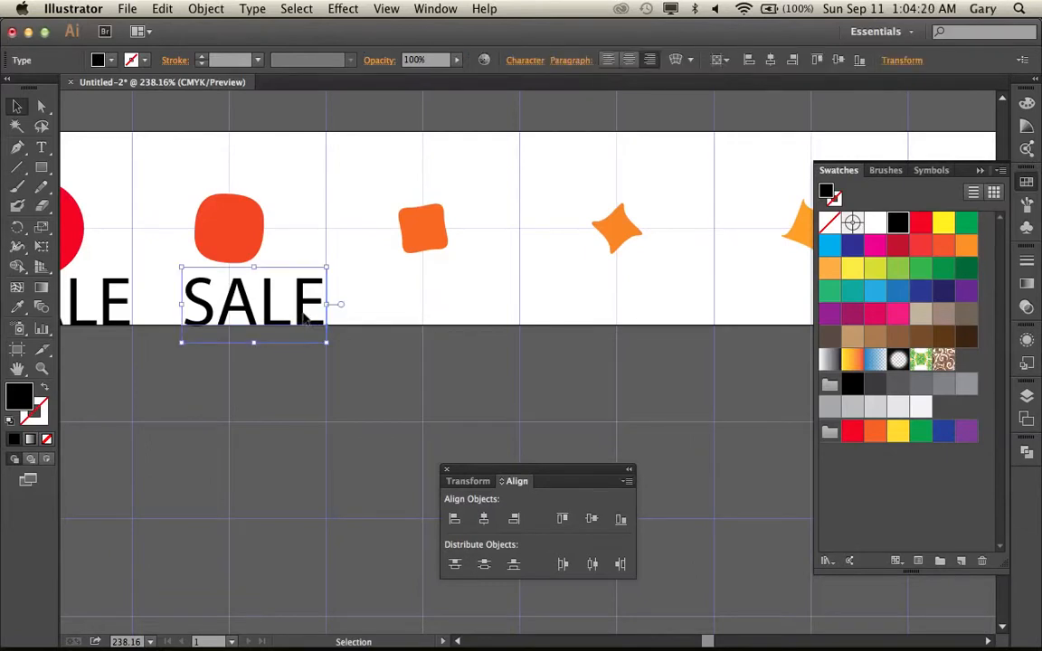
pyautogui.moveTo(305, 318); pyautogui.dragTo(490, 327)
pyautogui.click(549, 371)
# Step: Duplicate the SALE text into the fourth and fifth frames at the same bottom right position
pyautogui.press('space')
pyautogui.moveTo(549, 372); pyautogui.dragTo(340, 365)
pyautogui.click(279, 313)
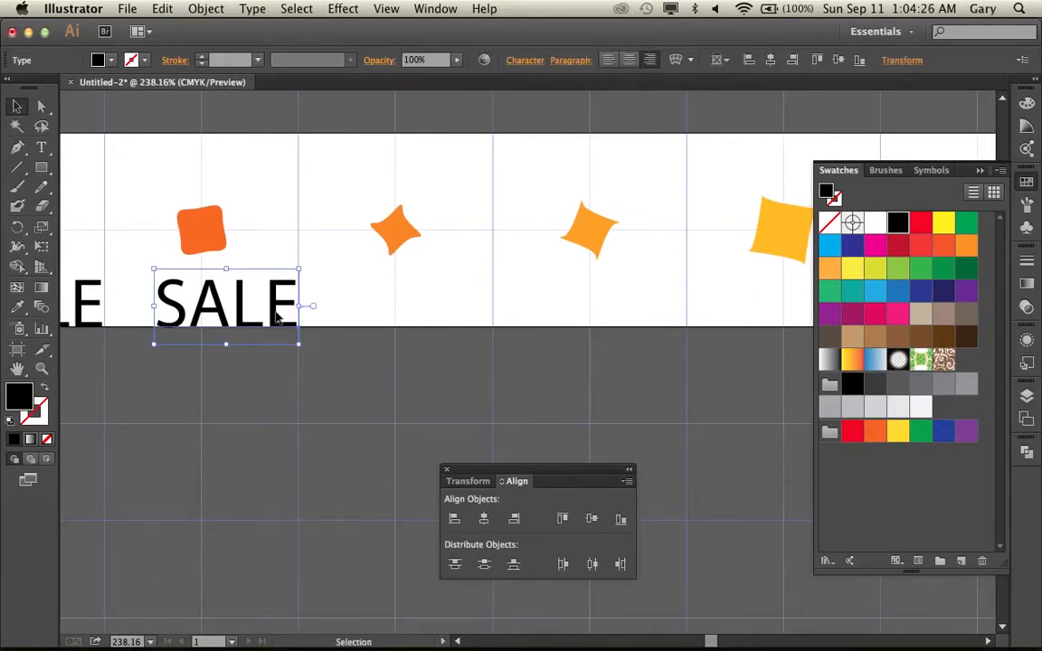
pyautogui.moveTo(279, 313); pyautogui.dragTo(277, 366)
pyautogui.click(549, 367)
pyautogui.press('space')
pyautogui.click(261, 310)
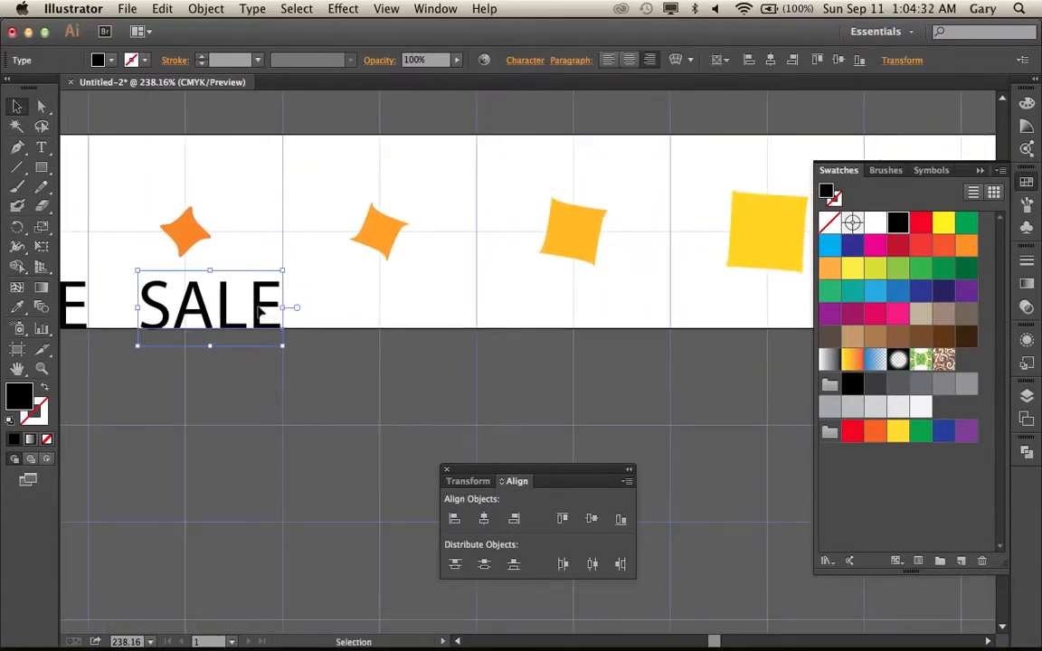
pyautogui.moveTo(258, 312); pyautogui.dragTo(469, 333)
pyautogui.click(530, 379)
# Step: Duplicate the SALE text into the sixth and seventh frames at the same bottom right position
pyautogui.press('space')
pyautogui.moveTo(530, 379); pyautogui.dragTo(288, 375)
pyautogui.click(216, 314)
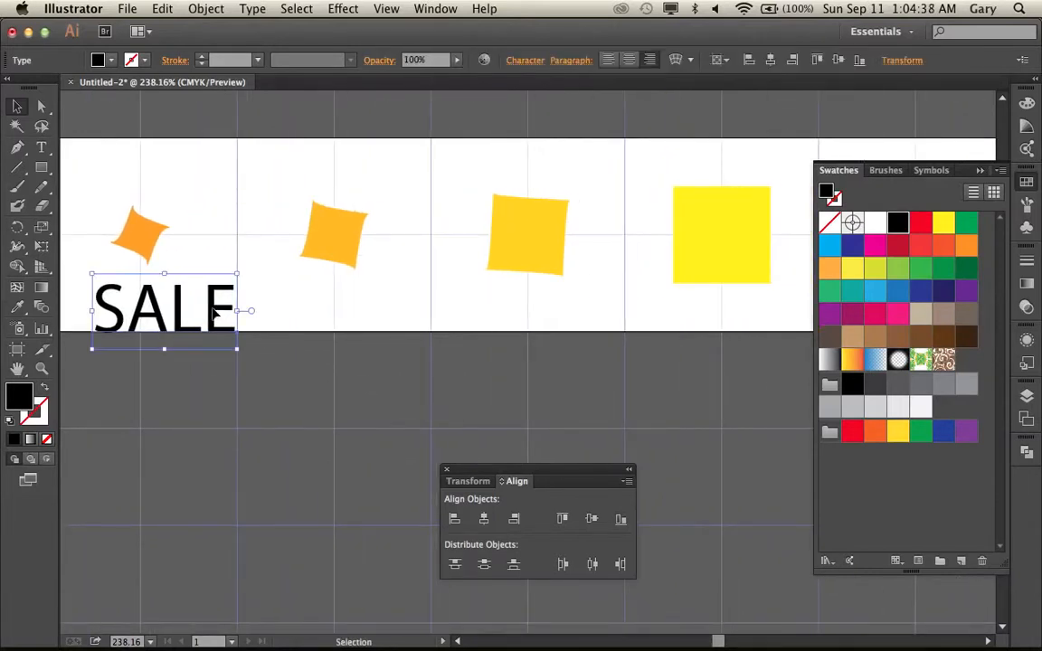
pyautogui.moveTo(215, 314); pyautogui.dragTo(442, 340)
pyautogui.click(525, 376)
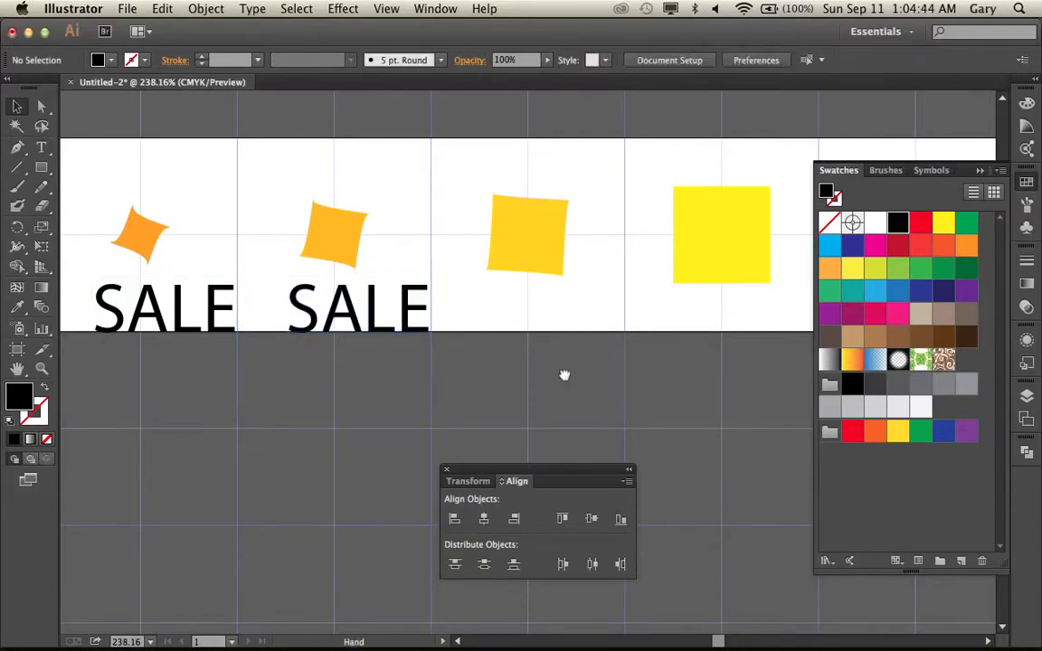
pyautogui.moveTo(564, 375); pyautogui.dragTo(271, 364)
pyautogui.click(144, 294)
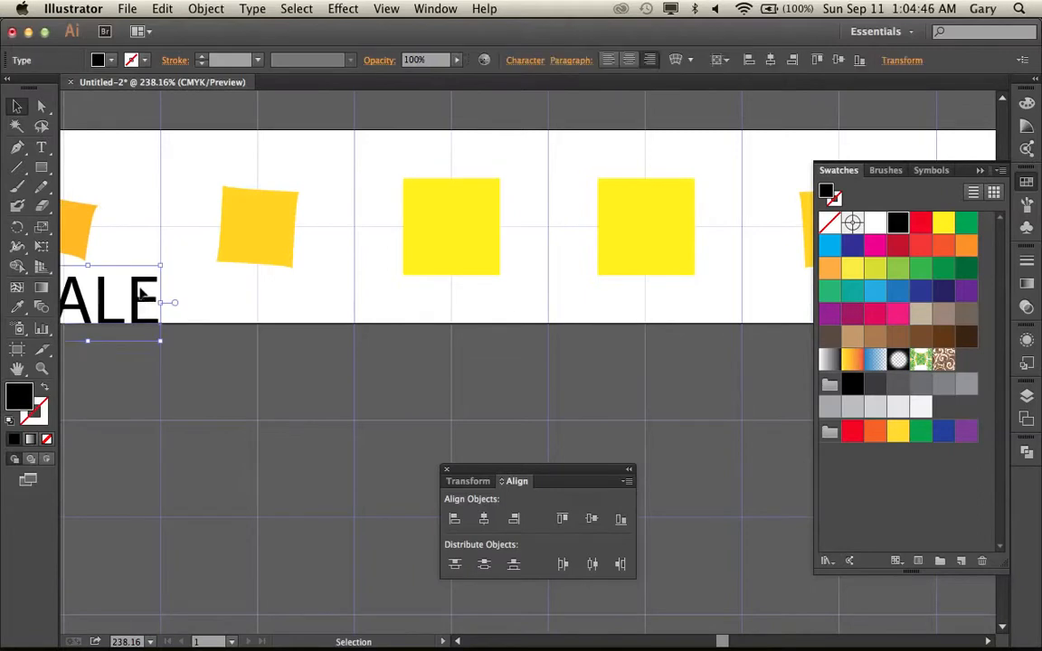
pyautogui.moveTo(168, 298); pyautogui.dragTo(336, 312)
# Step: Duplicate the SALE text into the eighth frame, beneath the first yellow square, and deselect it
pyautogui.press('space')
pyautogui.moveTo(407, 365); pyautogui.dragTo(220, 331)
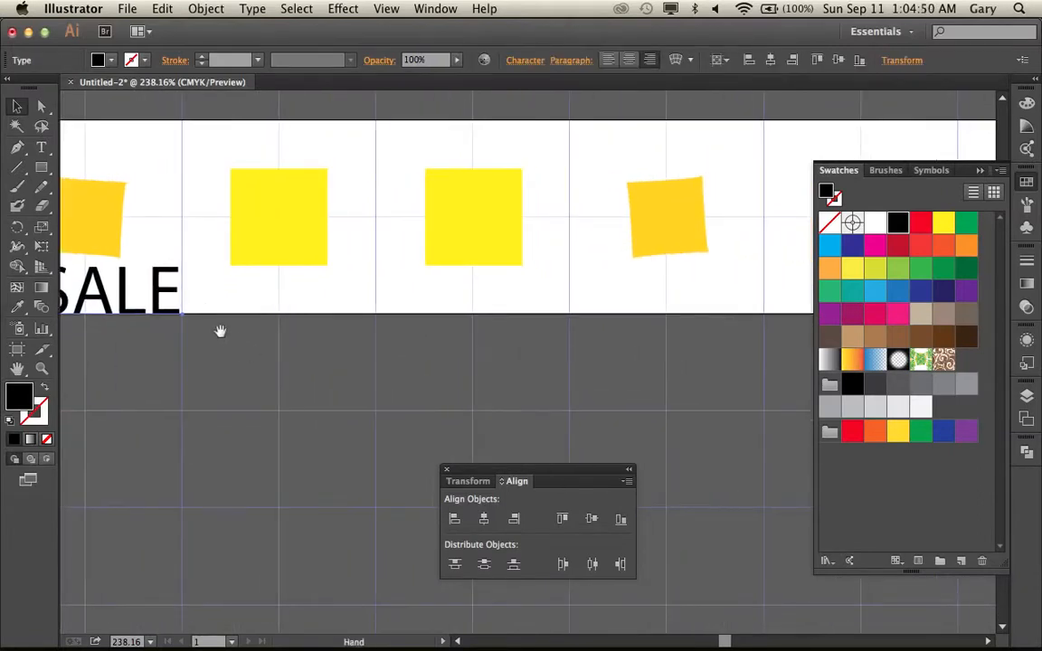
pyautogui.moveTo(165, 297); pyautogui.dragTo(345, 301)
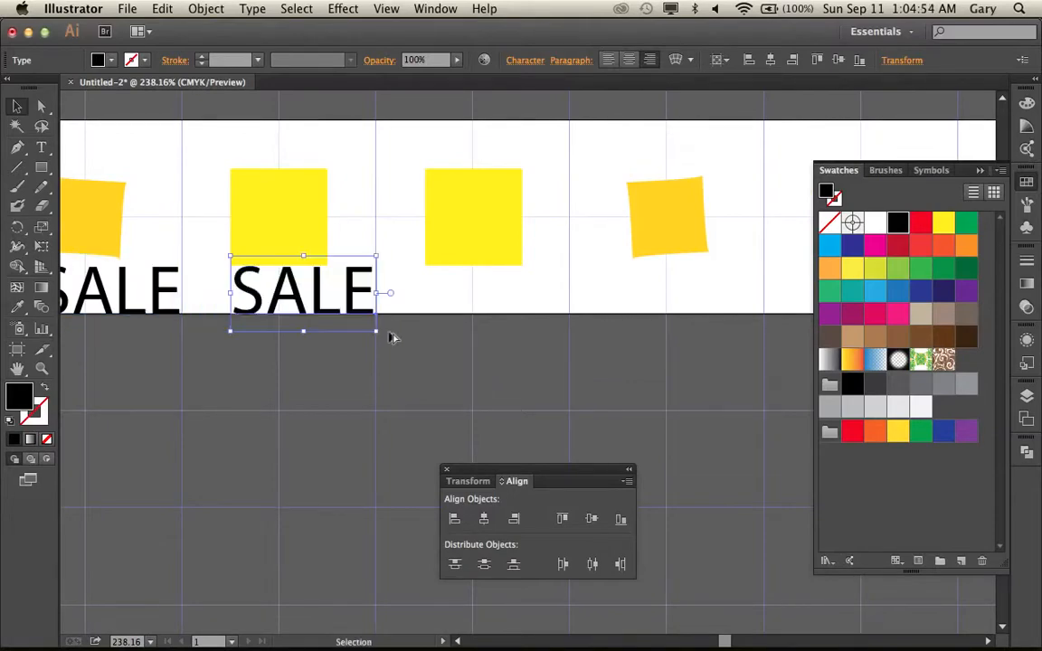
pyautogui.click(412, 347)
pyautogui.press('space')
pyautogui.moveTo(416, 345); pyautogui.dragTo(262, 347)
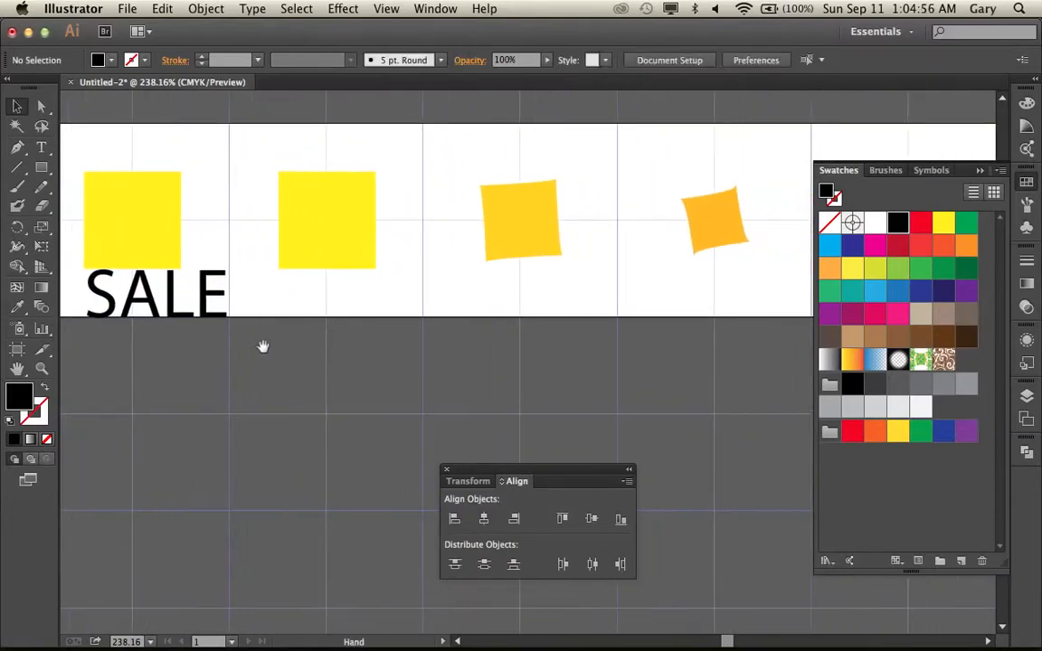
# Step: Duplicate the SALE text into the ninth and tenth frames, each copy against the frame's bottom right corner
pyautogui.click(217, 296)
pyautogui.moveTo(202, 306); pyautogui.dragTo(412, 308)
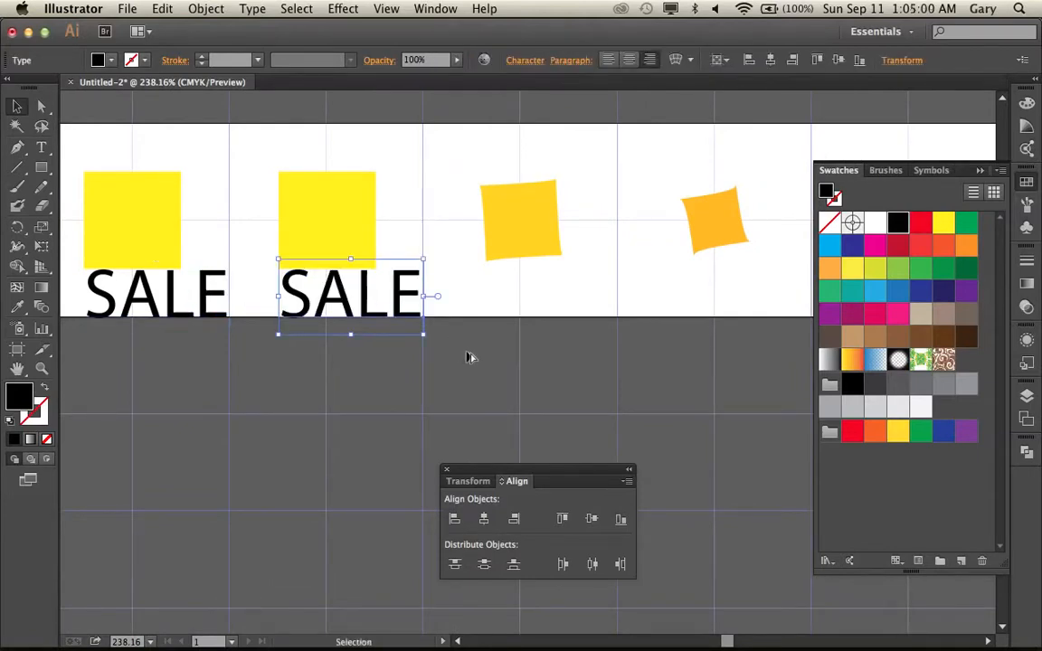
pyautogui.click(537, 358)
pyautogui.press('space')
pyautogui.moveTo(517, 357); pyautogui.dragTo(284, 348)
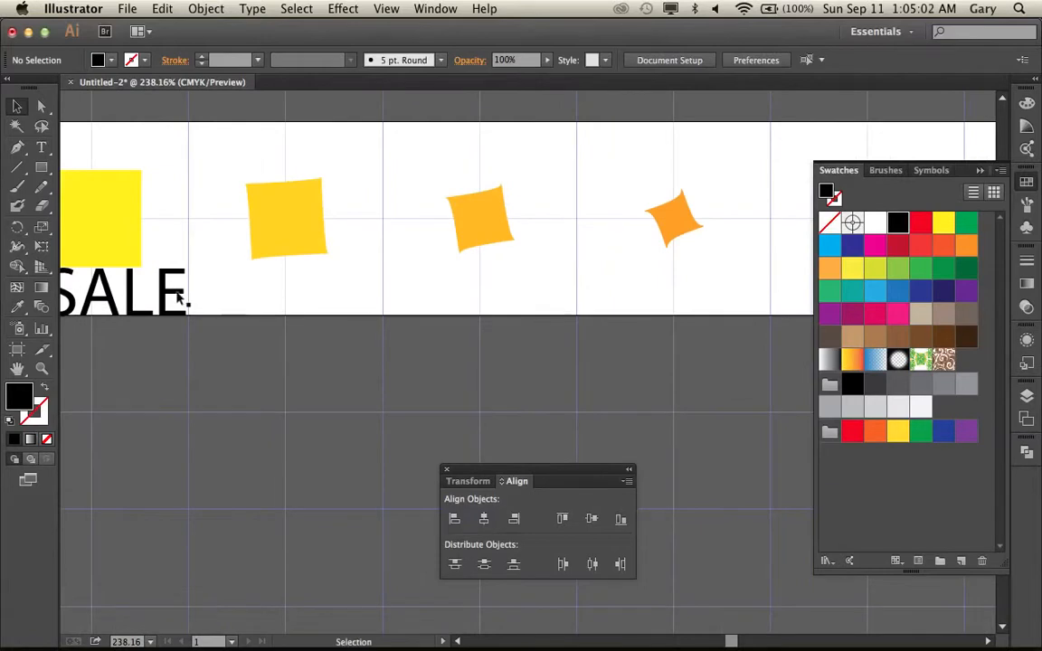
pyautogui.click(157, 266)
pyautogui.moveTo(157, 266); pyautogui.dragTo(380, 303)
pyautogui.click(484, 365)
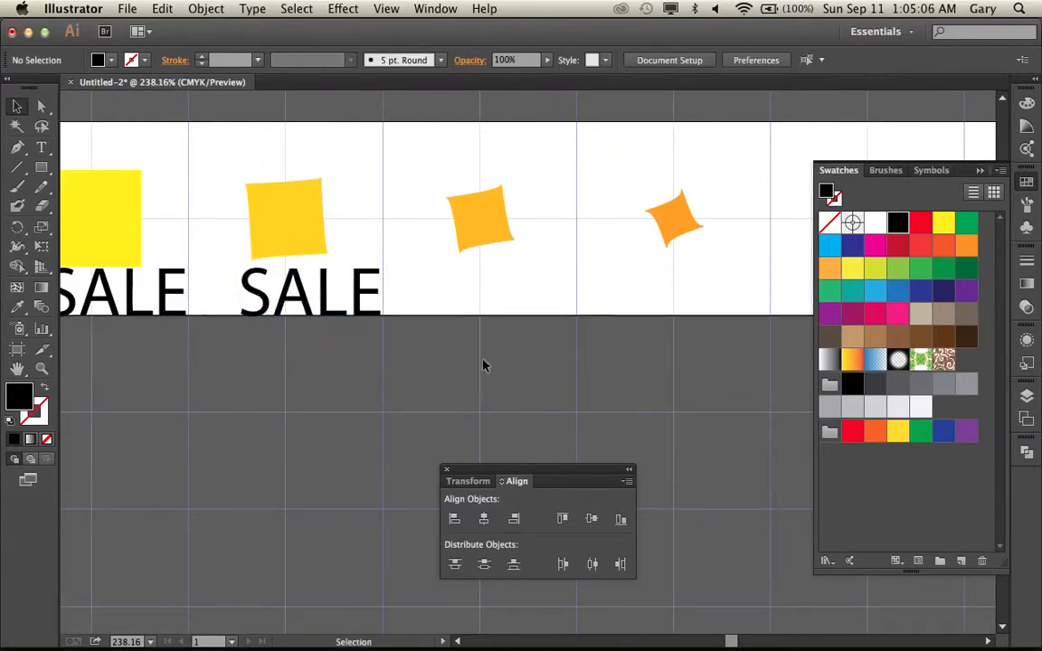
# Step: Duplicate the SALE text into the eleventh and twelfth frames at the same bottom right position
pyautogui.press('space')
pyautogui.moveTo(484, 366); pyautogui.dragTo(333, 358)
pyautogui.click(204, 294)
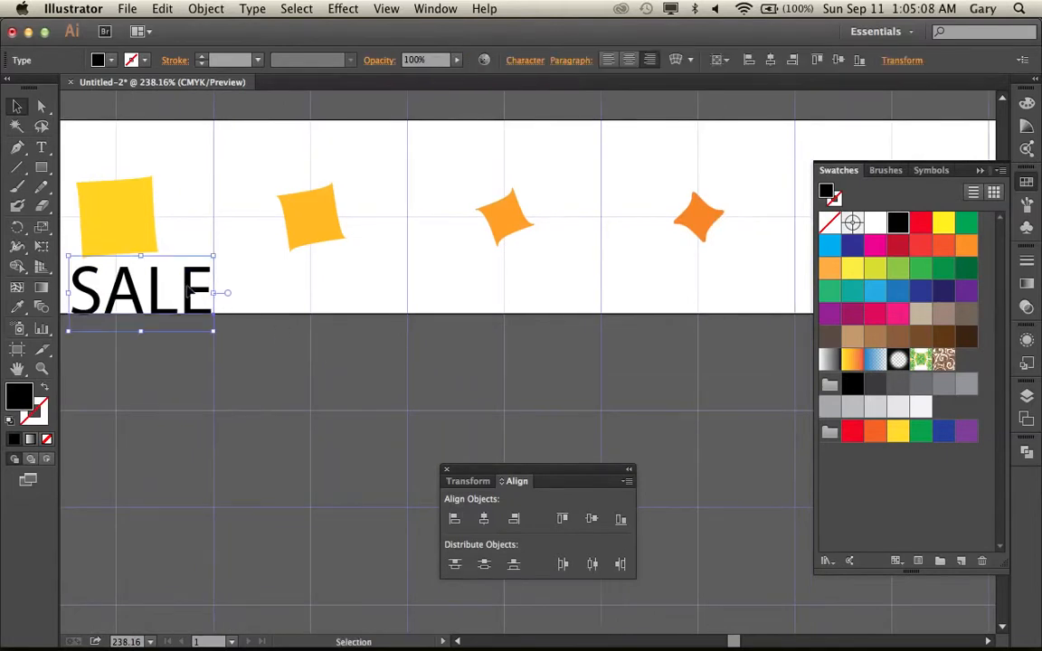
pyautogui.moveTo(204, 295); pyautogui.dragTo(379, 296)
pyautogui.click(448, 356)
pyautogui.press('space')
pyautogui.moveTo(495, 360); pyautogui.dragTo(385, 361)
pyautogui.moveTo(221, 302); pyautogui.dragTo(414, 305)
pyautogui.click(519, 351)
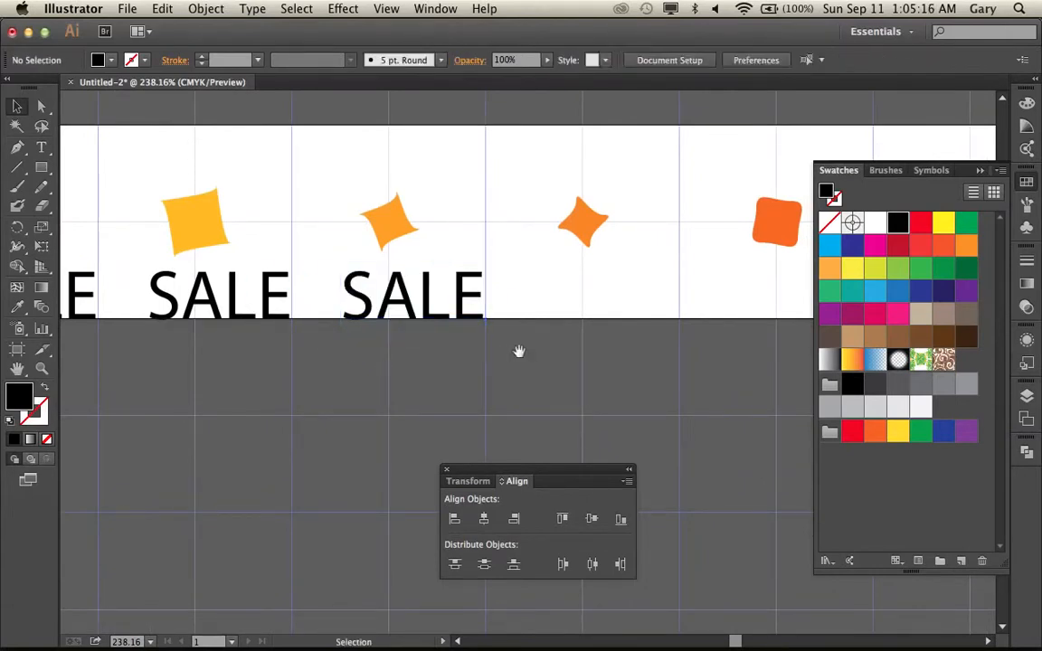
# Step: Duplicate the SALE text into the thirteenth and fourteenth frames at the same bottom right position
pyautogui.press('space')
pyautogui.moveTo(519, 351); pyautogui.dragTo(269, 339)
pyautogui.moveTo(215, 311); pyautogui.dragTo(409, 314)
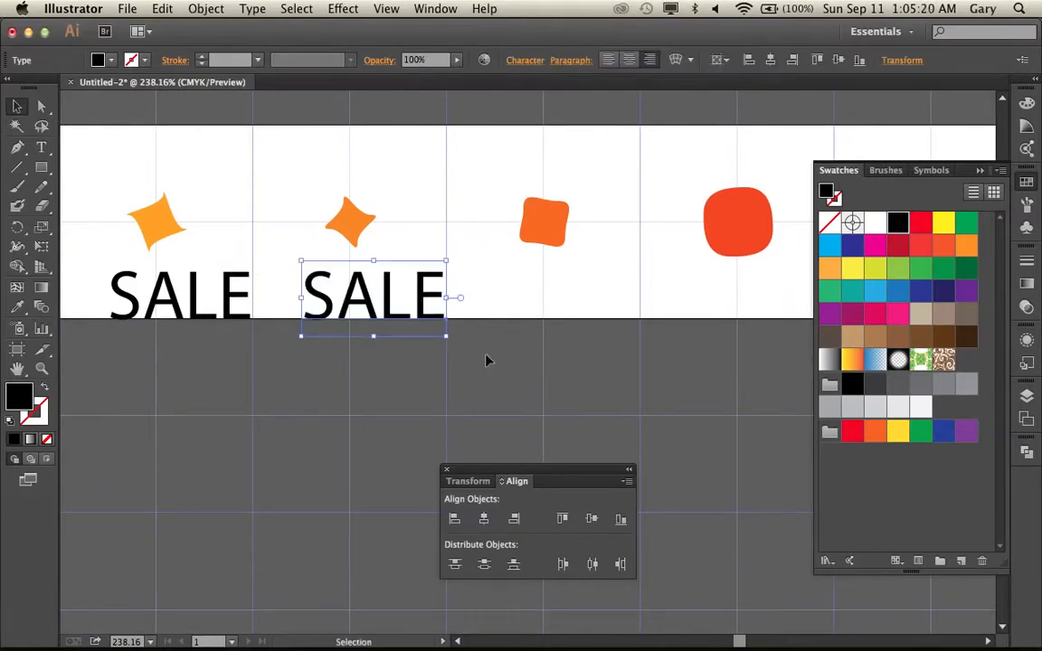
pyautogui.click(485, 358)
pyautogui.press('space')
pyautogui.moveTo(504, 360); pyautogui.dragTo(414, 330)
pyautogui.moveTo(454, 364); pyautogui.dragTo(395, 367)
pyautogui.click(509, 375)
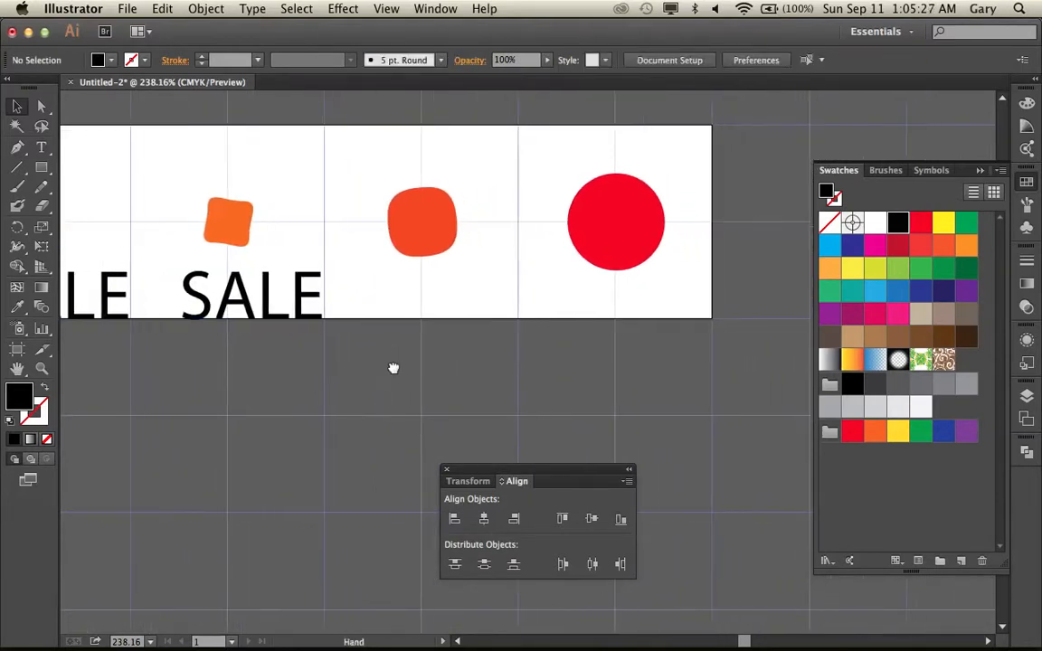
# Step: Duplicate the SALE text into the last two frames, beneath the rounded orange shape and the final red circle
pyautogui.click(287, 323)
pyautogui.moveTo(287, 323); pyautogui.dragTo(683, 308)
pyautogui.click(565, 360)
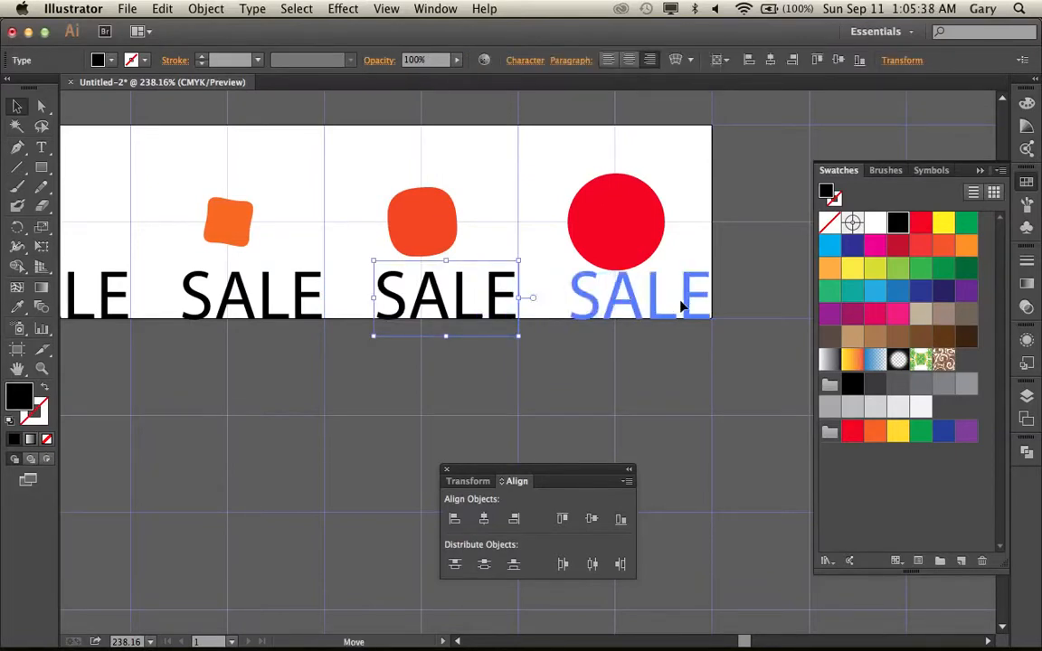
pyautogui.moveTo(683, 308); pyautogui.dragTo(683, 307)
pyautogui.click(675, 360)
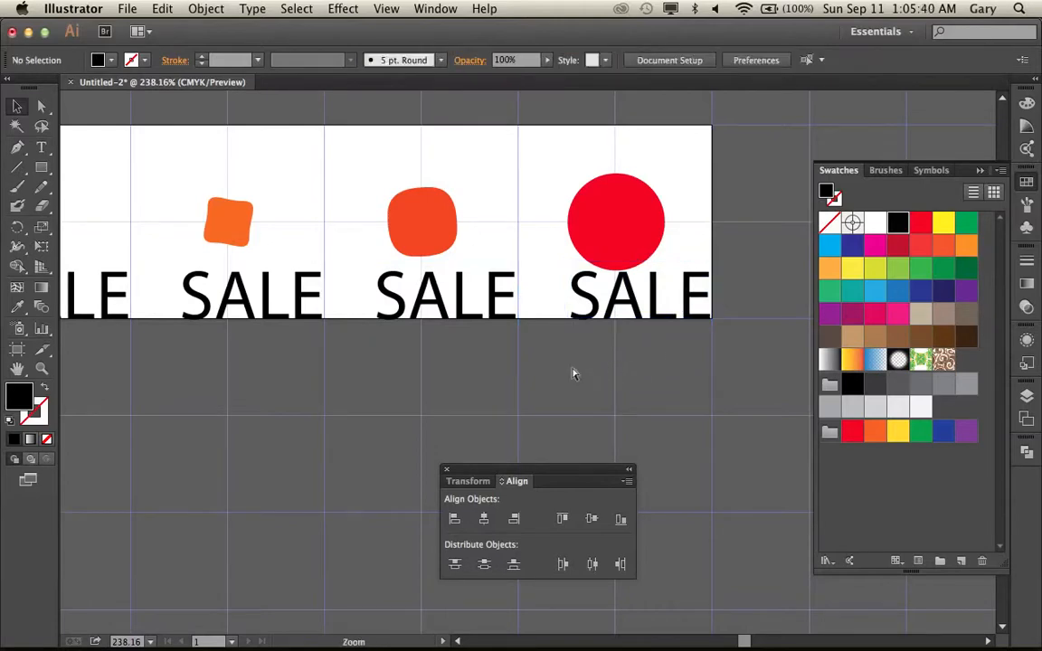
# Step: Select the SALE texts in all sixteen frames and try to move them up slightly over the shapes
pyautogui.keyDown('alt'); pyautogui.keyDown('super'); pyautogui.click(569, 368); pyautogui.keyUp('super'); pyautogui.keyUp('alt')
pyautogui.keyDown('alt'); pyautogui.keyDown('super'); pyautogui.click(568, 368); pyautogui.keyUp('super'); pyautogui.keyUp('alt')
pyautogui.keyDown('alt'); pyautogui.keyDown('super'); pyautogui.click(543, 366); pyautogui.keyUp('super'); pyautogui.keyUp('alt')
pyautogui.keyDown('alt'); pyautogui.keyDown('super'); pyautogui.click(542, 365); pyautogui.keyUp('super'); pyautogui.keyUp('alt')
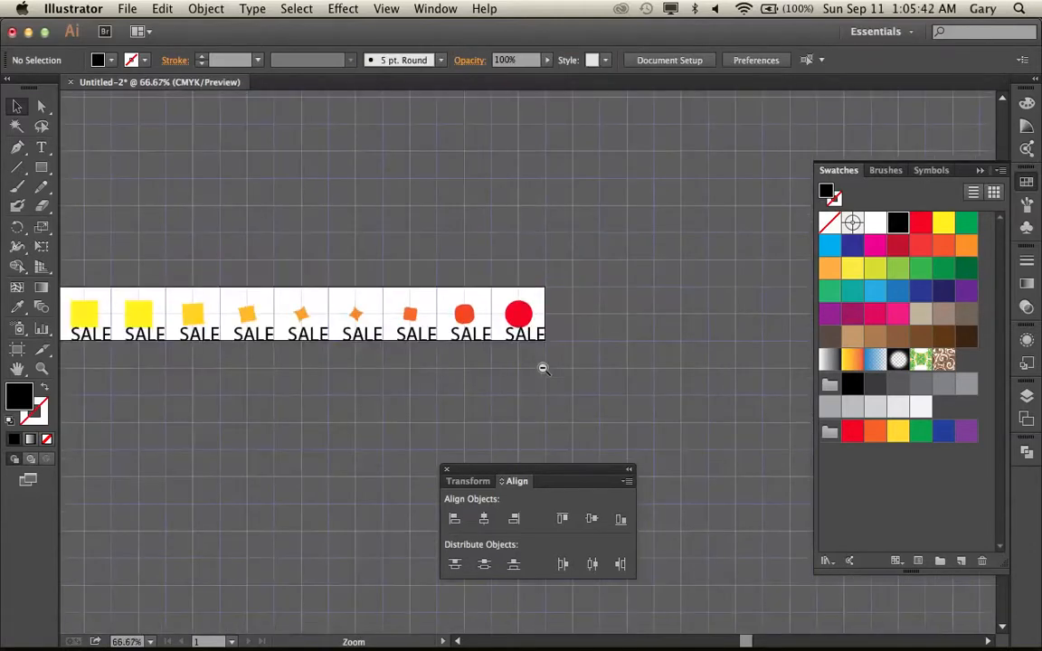
pyautogui.keyDown('alt'); pyautogui.keyDown('super'); pyautogui.click(542, 367); pyautogui.keyUp('super'); pyautogui.keyUp('alt')
pyautogui.moveTo(391, 284); pyautogui.dragTo(593, 233)
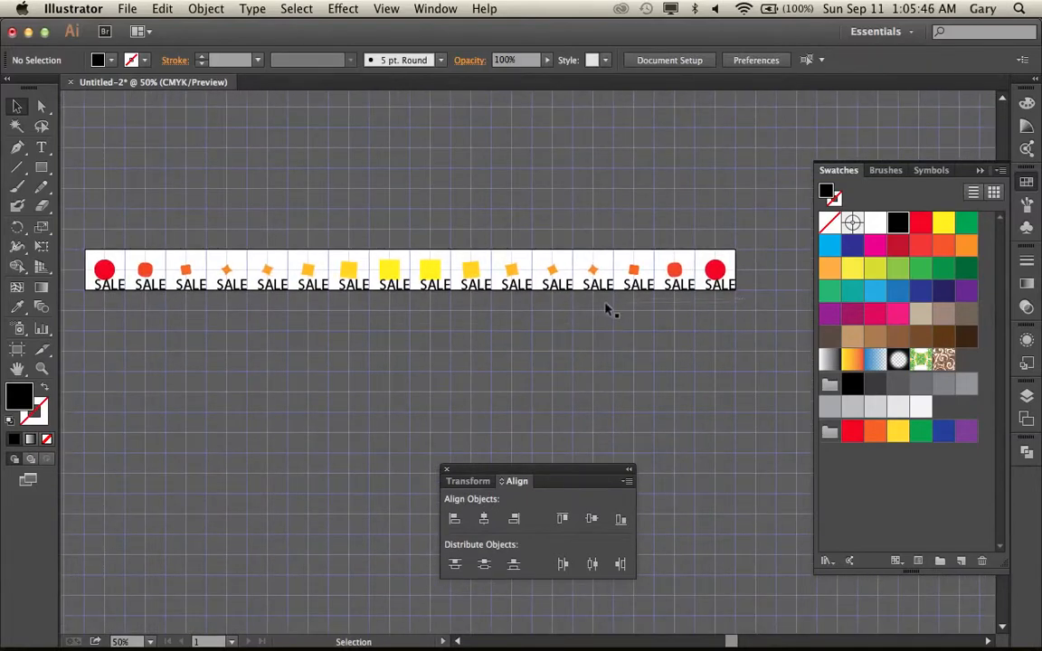
pyautogui.click(101, 291)
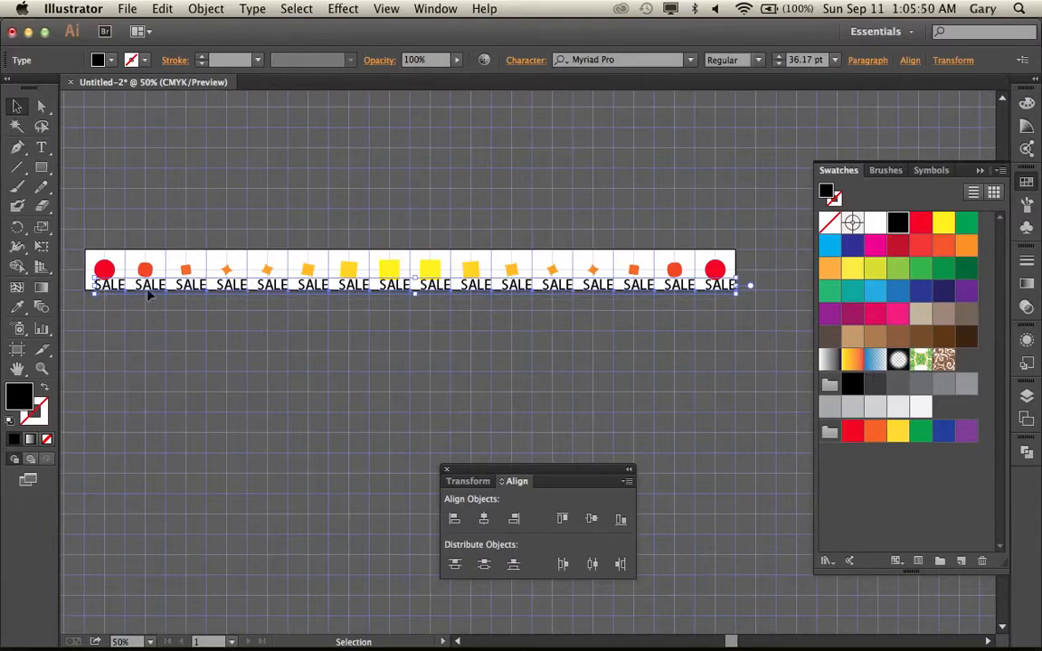
pyautogui.moveTo(83, 220); pyautogui.dragTo(228, 327)
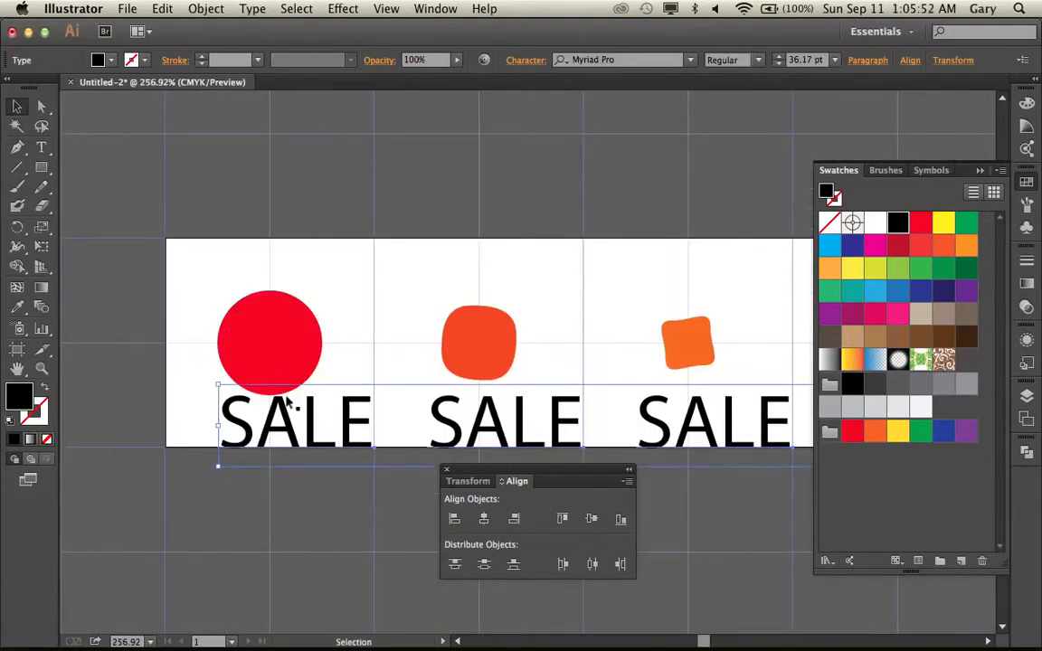
pyautogui.moveTo(312, 418); pyautogui.dragTo(308, 380)
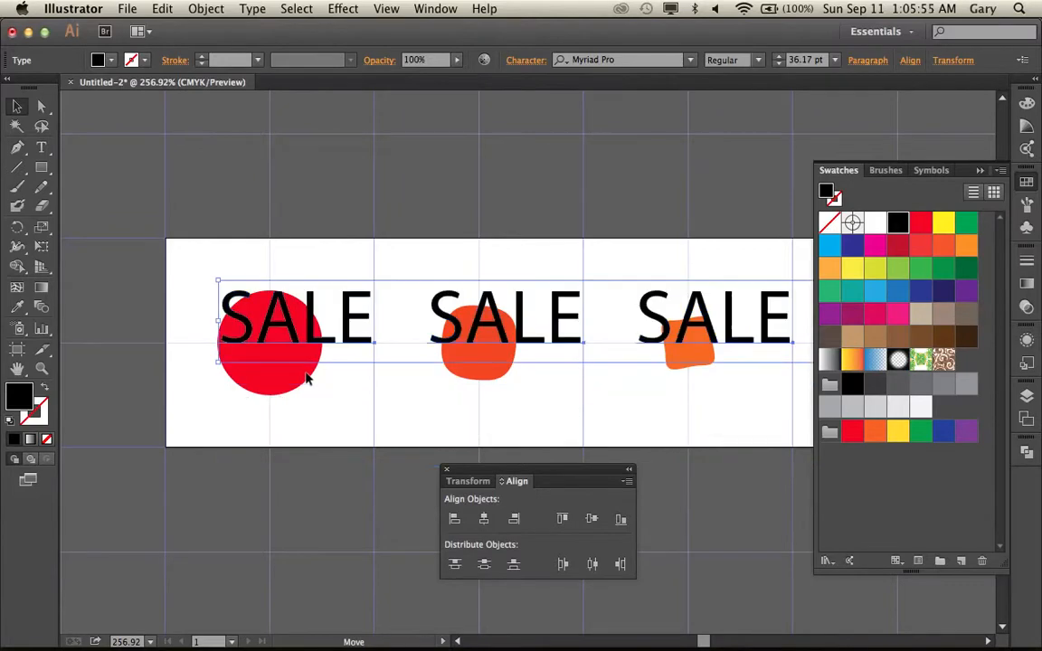
# Step: Turn off Snap to Grid and move all the SALE texts together so they overlap the lower part of the shapes
pyautogui.click(385, 11)
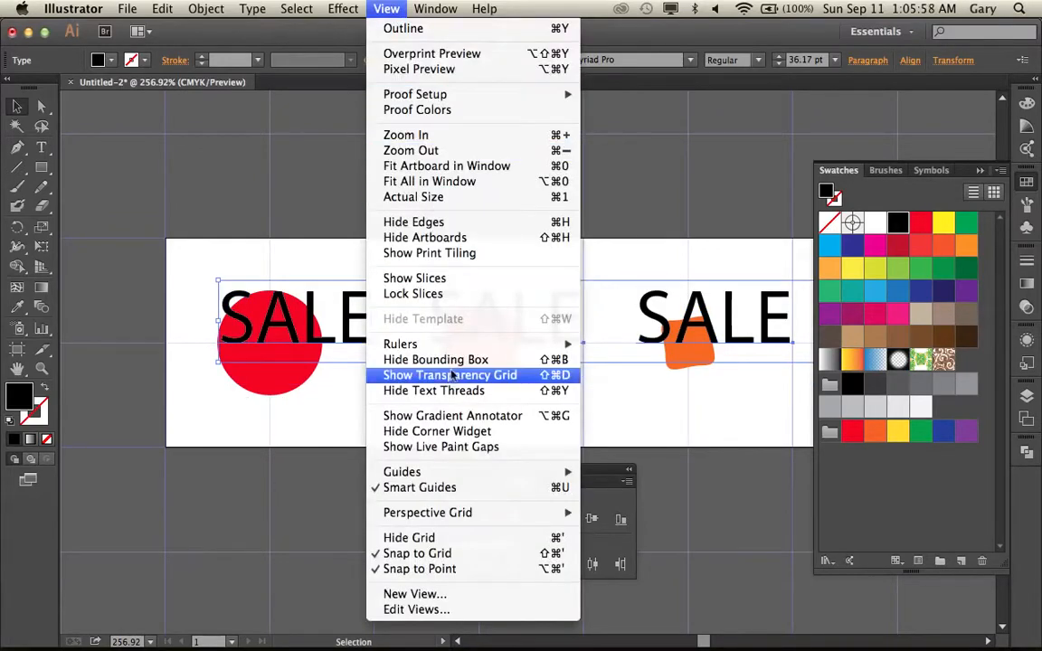
pyautogui.click(420, 554)
pyautogui.moveTo(312, 336); pyautogui.dragTo(302, 399)
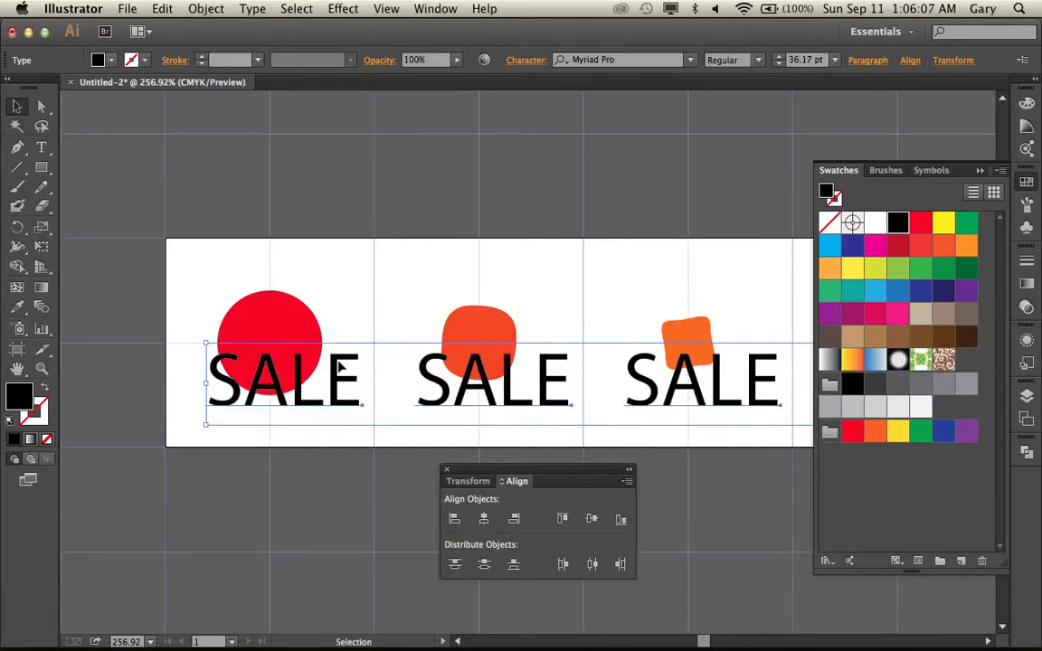
pyautogui.click(407, 219)
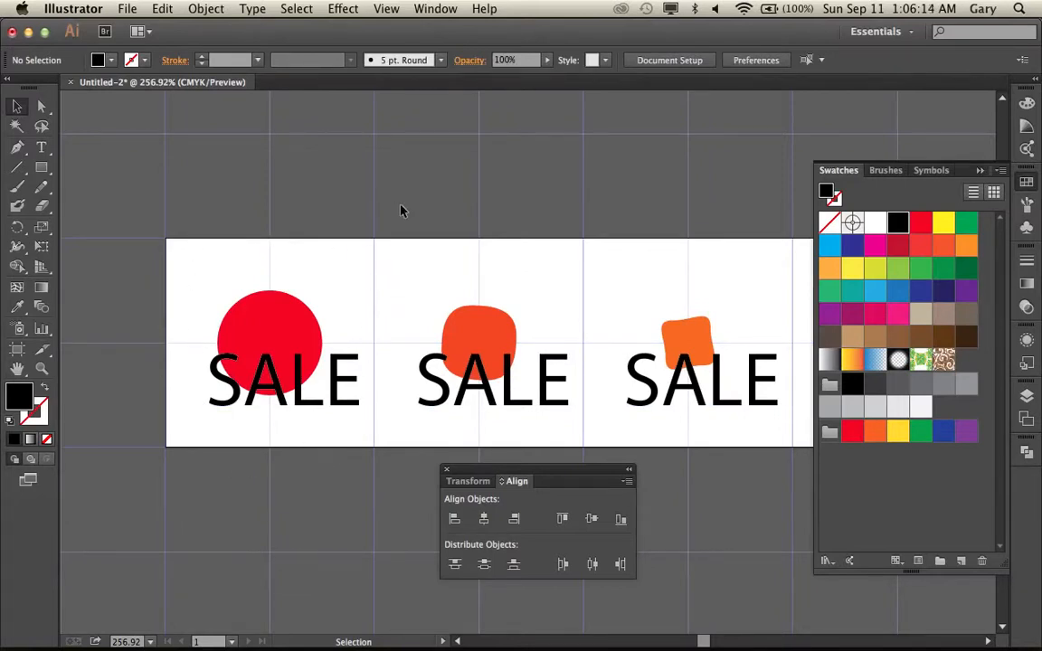
# Step: Save the whole strip for web as a transparent 1600 x 100 px PNG-24, replacing ball.png in the demo folder
pyautogui.press('space')
pyautogui.press('alt+super+space')
pyautogui.keyDown('alt'); pyautogui.keyDown('super'); pyautogui.click(424, 332); pyautogui.keyUp('super'); pyautogui.keyUp('alt')
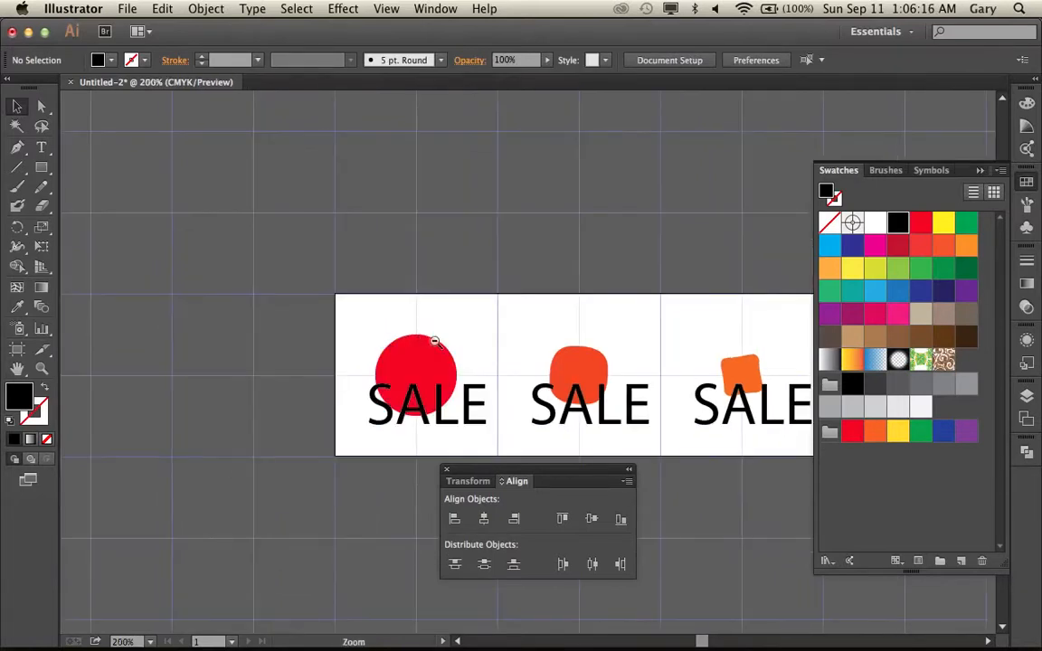
pyautogui.keyDown('alt'); pyautogui.keyDown('super'); pyautogui.click(435, 339); pyautogui.keyUp('super'); pyautogui.keyUp('alt')
pyautogui.keyDown('alt'); pyautogui.keyDown('super'); pyautogui.click(456, 353); pyautogui.keyUp('super'); pyautogui.keyUp('alt')
pyautogui.keyDown('alt'); pyautogui.keyDown('super'); pyautogui.click(475, 344); pyautogui.keyUp('super'); pyautogui.keyUp('alt')
pyautogui.keyDown('alt'); pyautogui.keyDown('super'); pyautogui.click(484, 327); pyautogui.keyUp('super'); pyautogui.keyUp('alt')
pyautogui.moveTo(448, 307); pyautogui.dragTo(163, 258)
pyautogui.moveTo(464, 261); pyautogui.dragTo(410, 251)
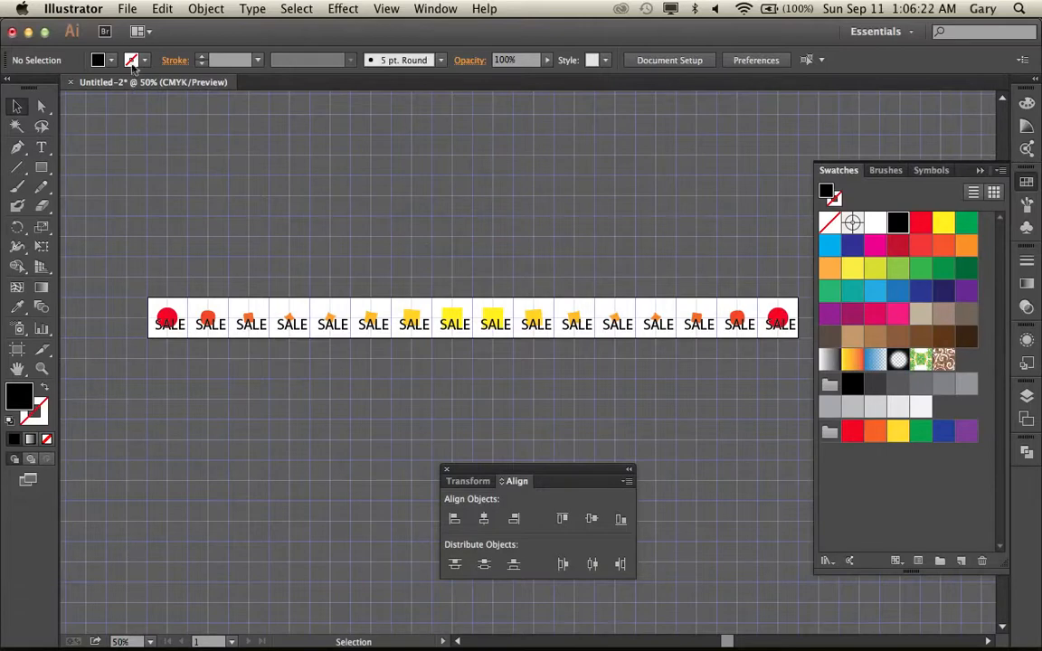
pyautogui.click(124, 10)
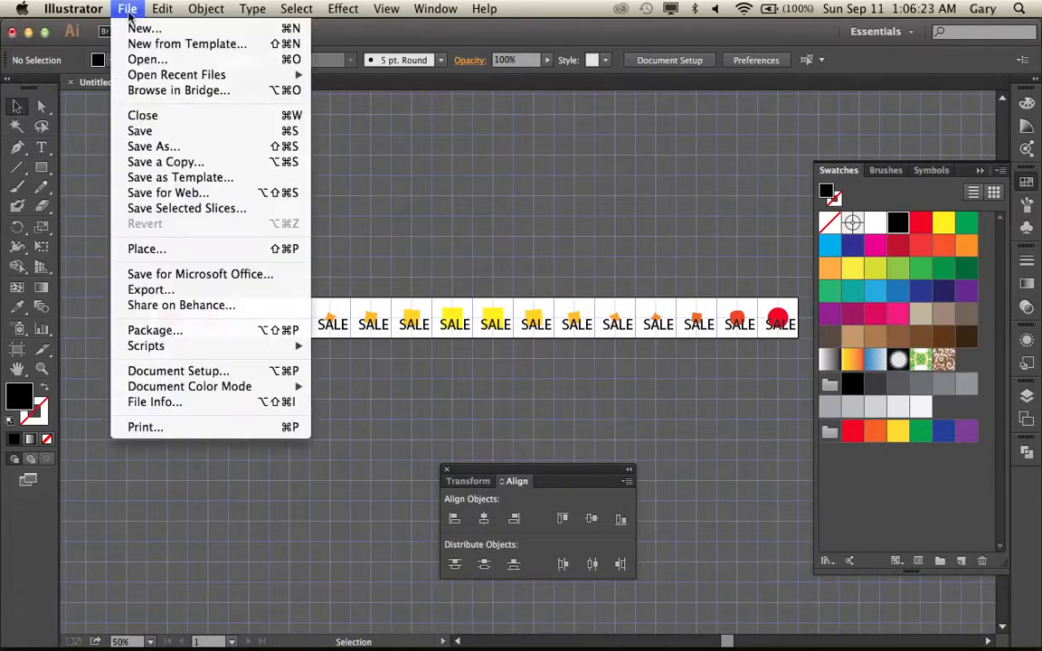
pyautogui.click(177, 197)
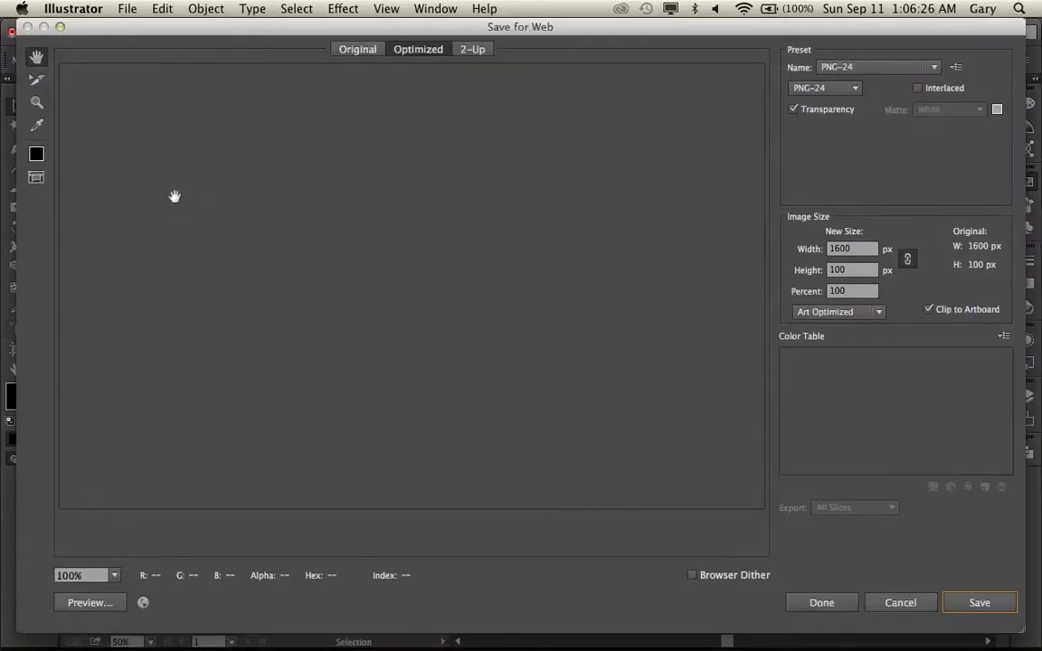
pyautogui.click(976, 603)
pyautogui.click(389, 142)
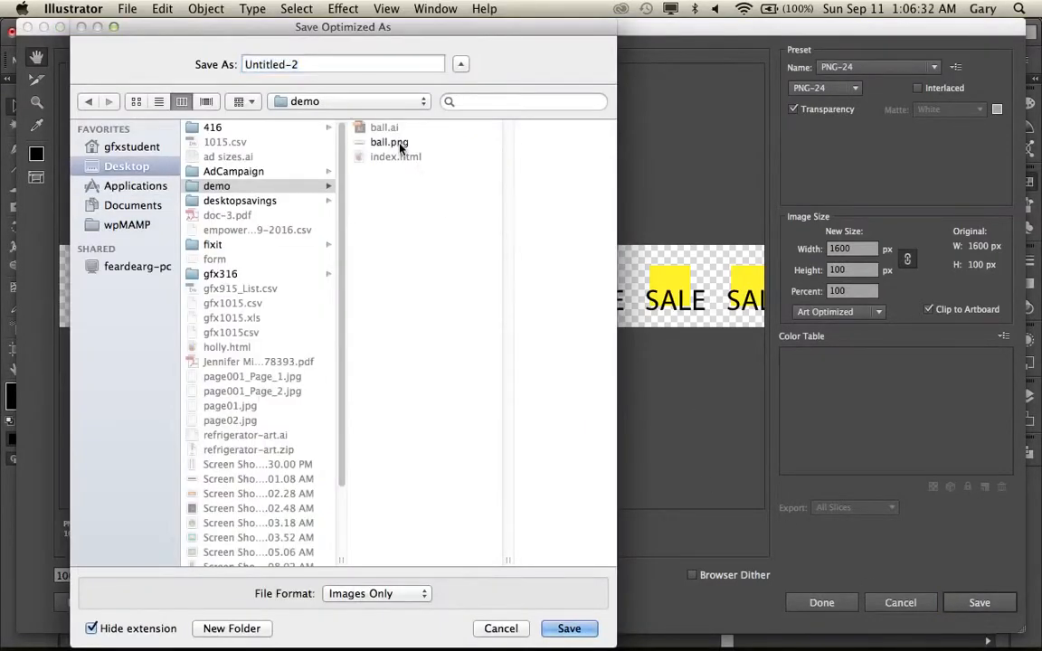
pyautogui.click(569, 629)
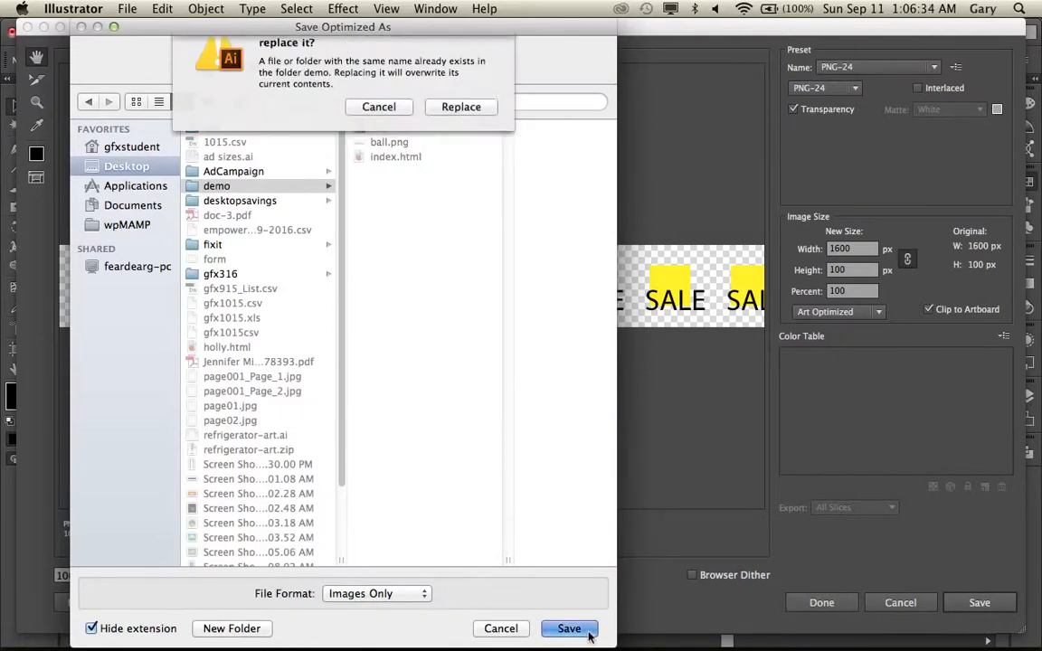
pyautogui.click(468, 136)
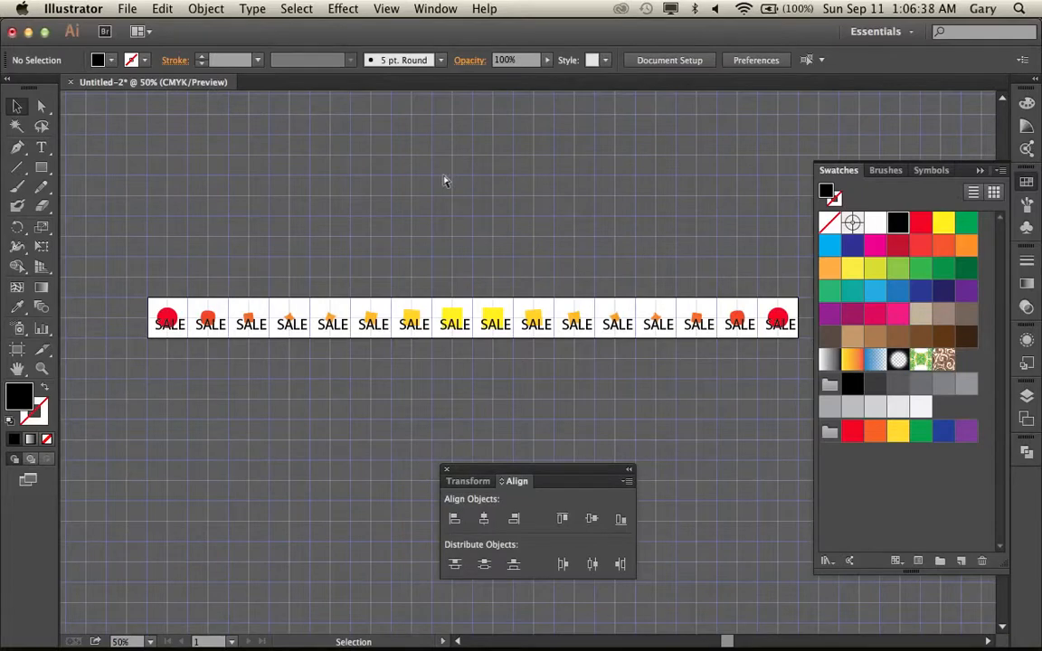
# Step: Switch to Firefox, bring up the AnimateSpritea.php sprite code generator and set the div class to SalePitch
pyautogui.press('super+Tab')
pyautogui.press('super+Tab')
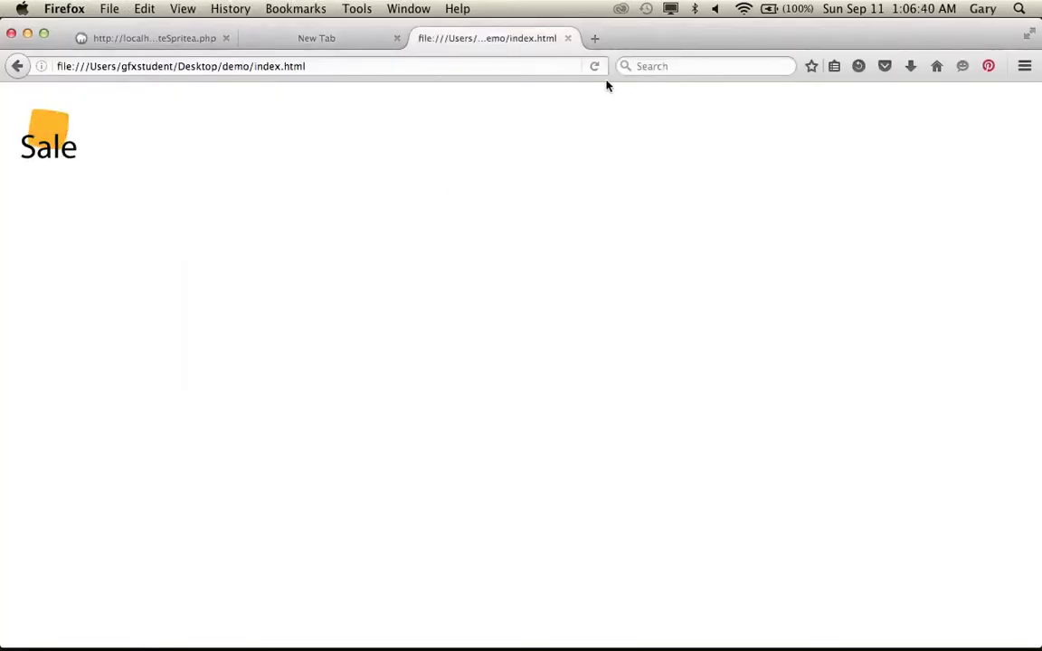
pyautogui.click(191, 38)
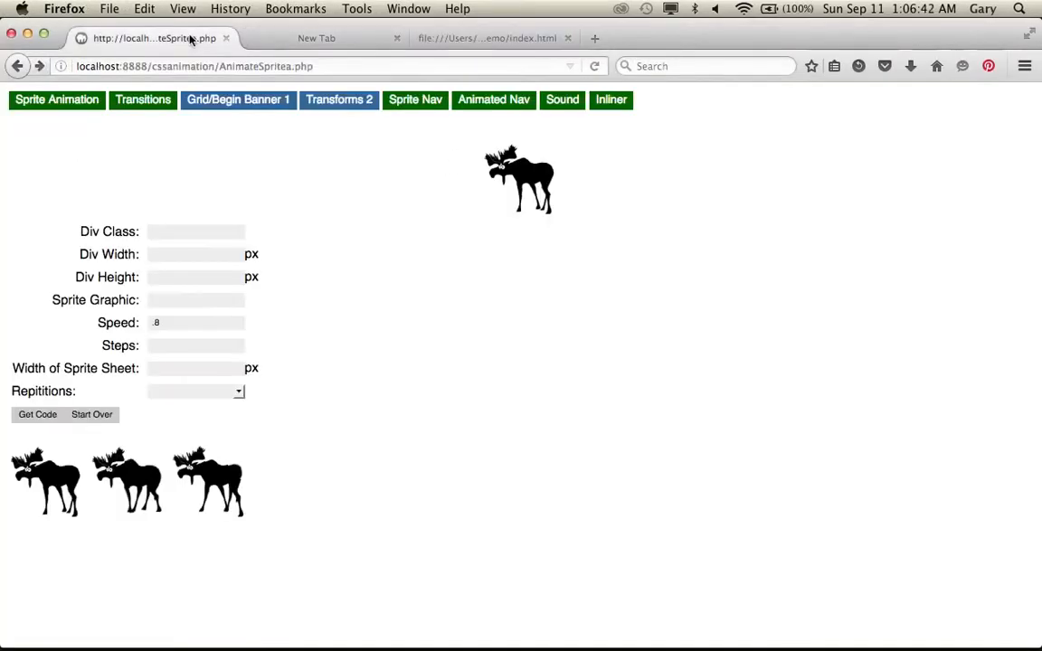
pyautogui.moveTo(393, 289); pyautogui.dragTo(414, 344)
pyautogui.click(421, 350)
pyautogui.write('SalePitch')
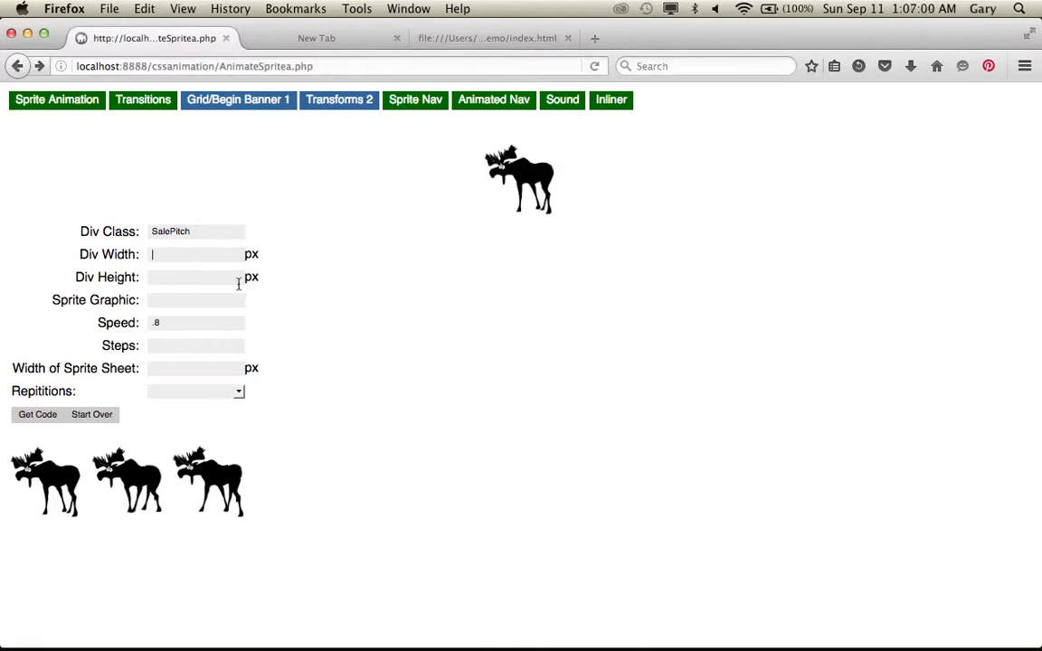
# Step: Set the div width and height to 100 px each and the sprite graphic to ball.png
pyautogui.write('100')
pyautogui.click(203, 283)
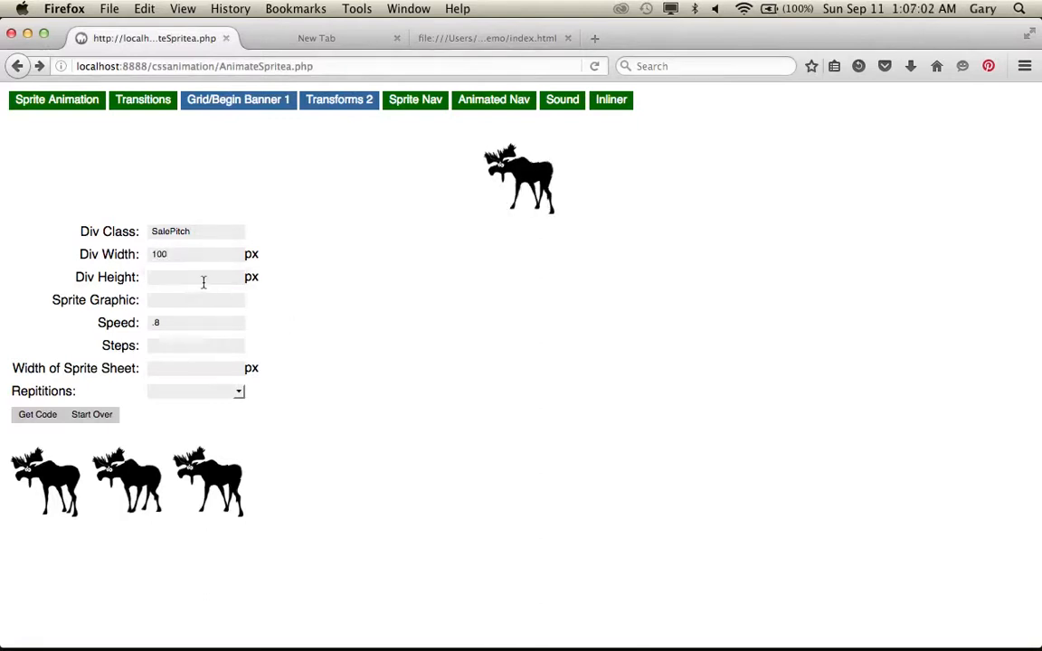
pyautogui.write('1')
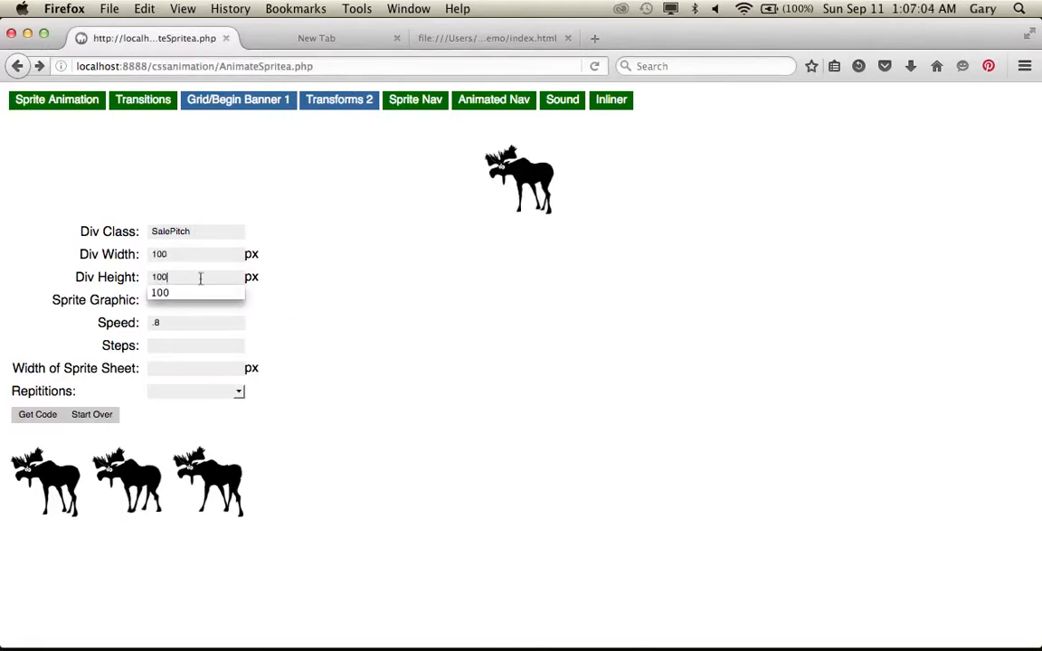
pyautogui.write('00')
pyautogui.click(321, 361)
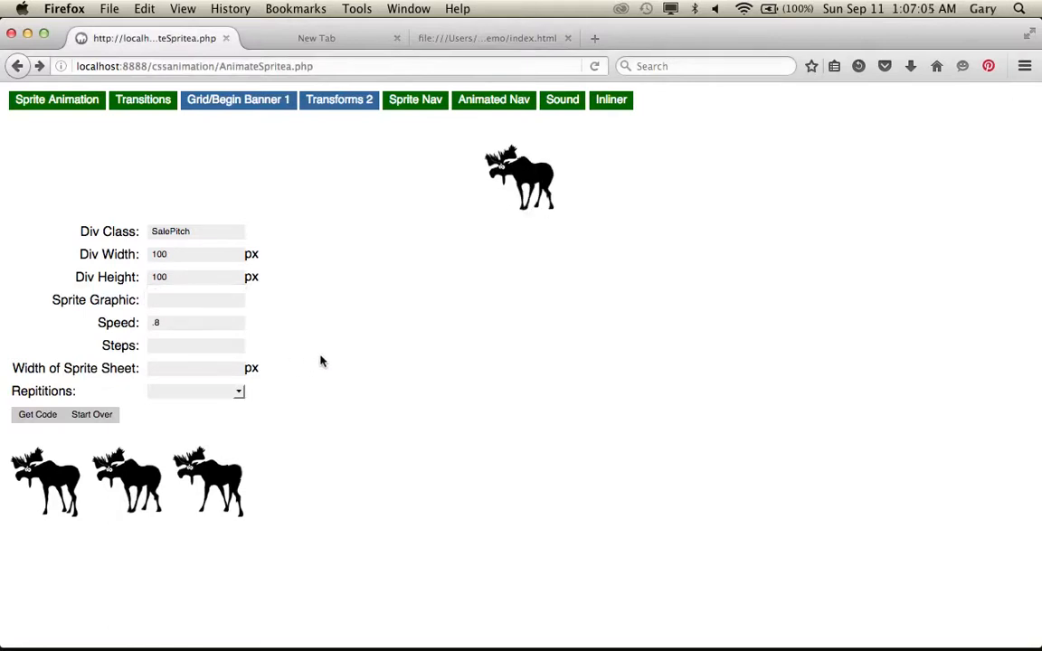
pyautogui.click(170, 301)
pyautogui.write('ball.png')
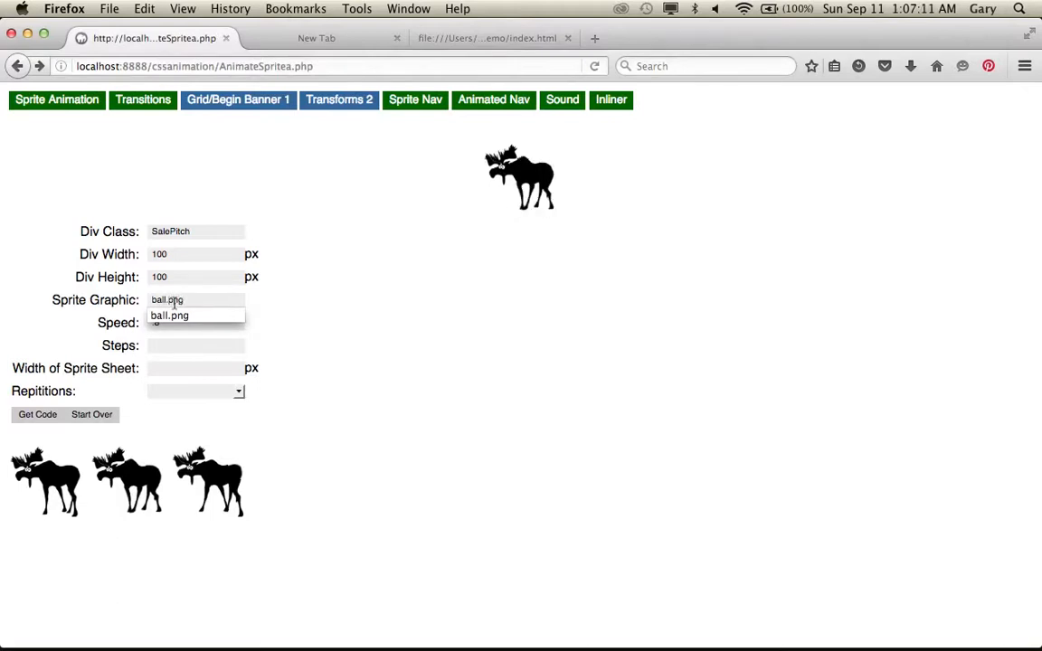
pyautogui.click(292, 326)
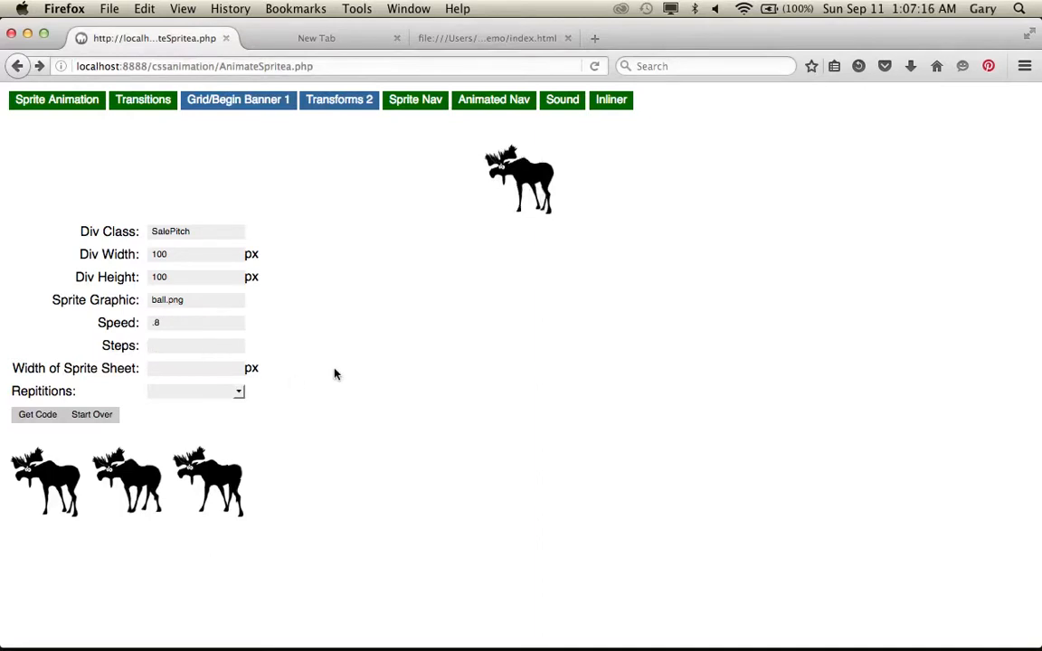
# Step: Set the animation steps to 16 and the width of the sprite sheet to 1600 px
pyautogui.write('1')
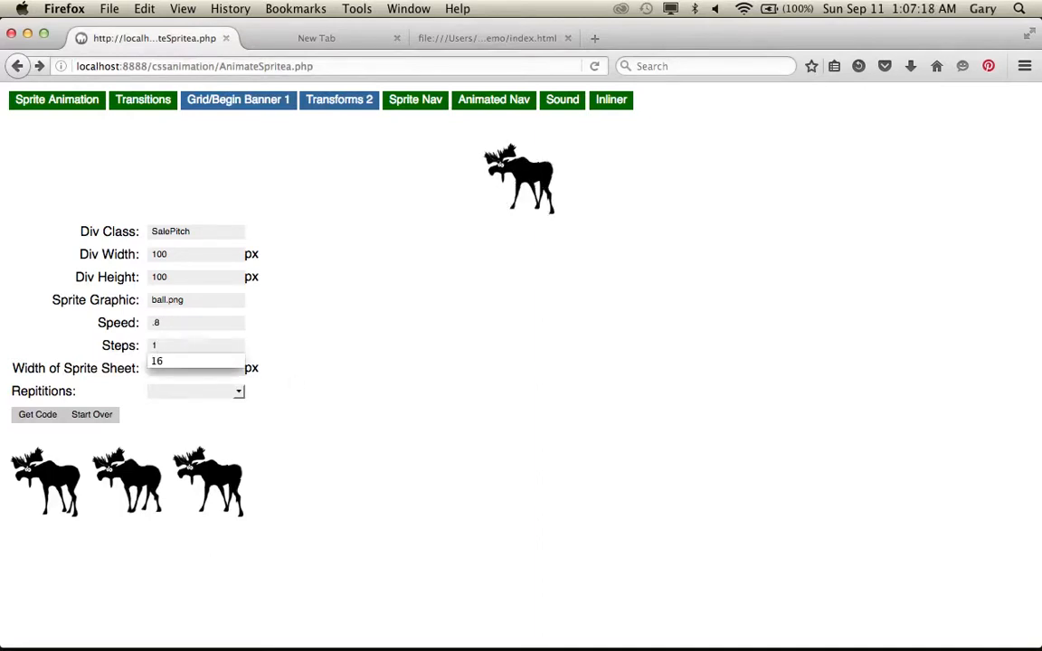
pyautogui.write('6')
pyautogui.click(323, 399)
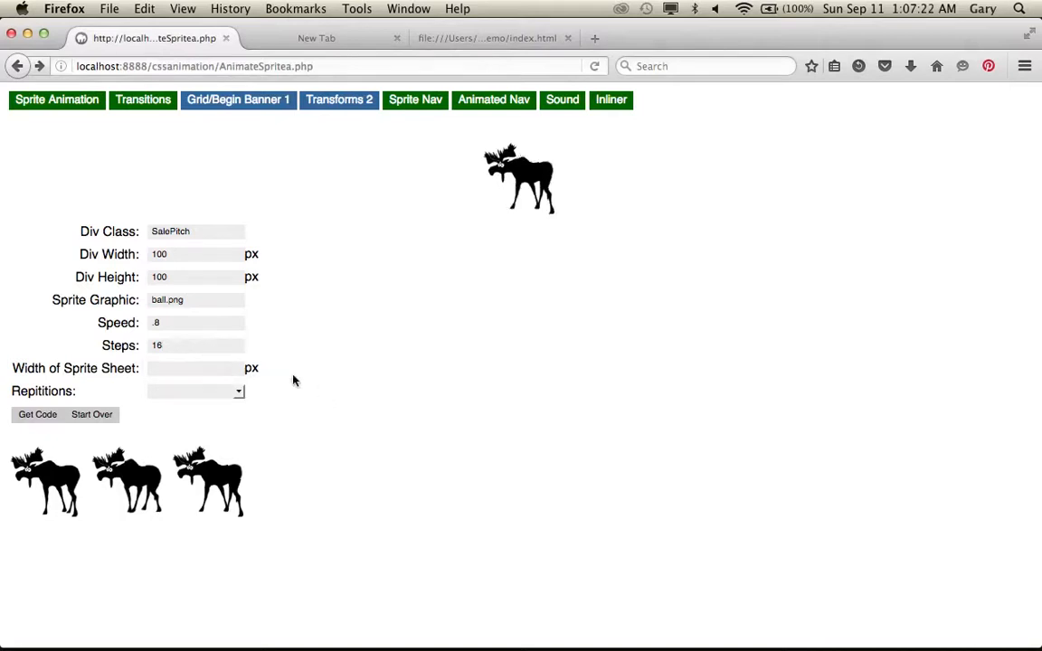
pyautogui.click(168, 368)
pyautogui.write('1600')
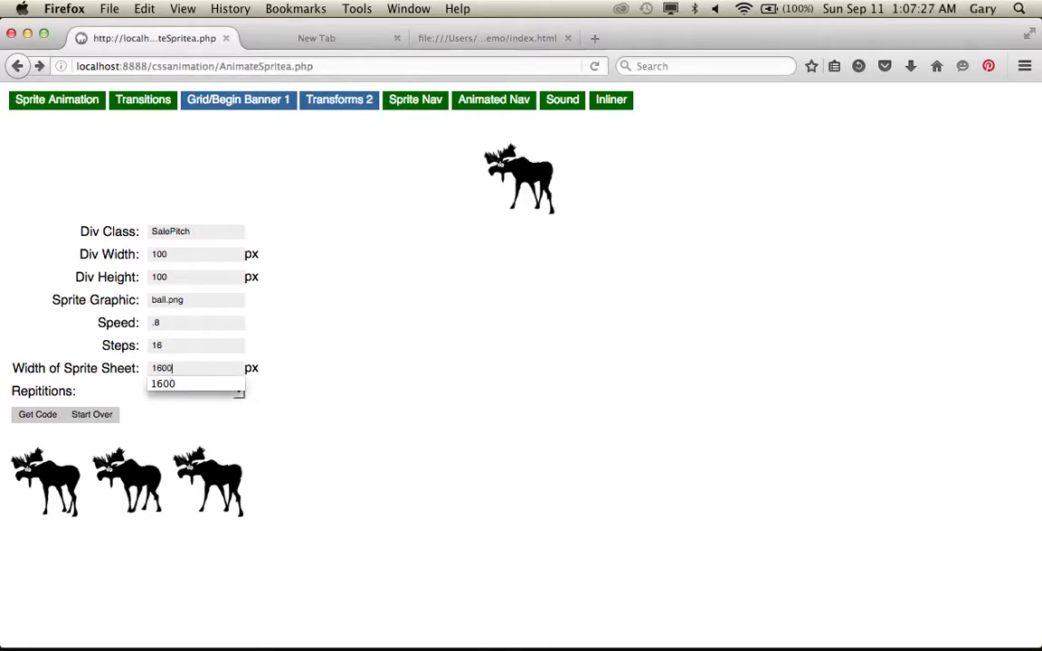
# Step: Set the sprite animation's repetitions to infinite
pyautogui.click(305, 418)
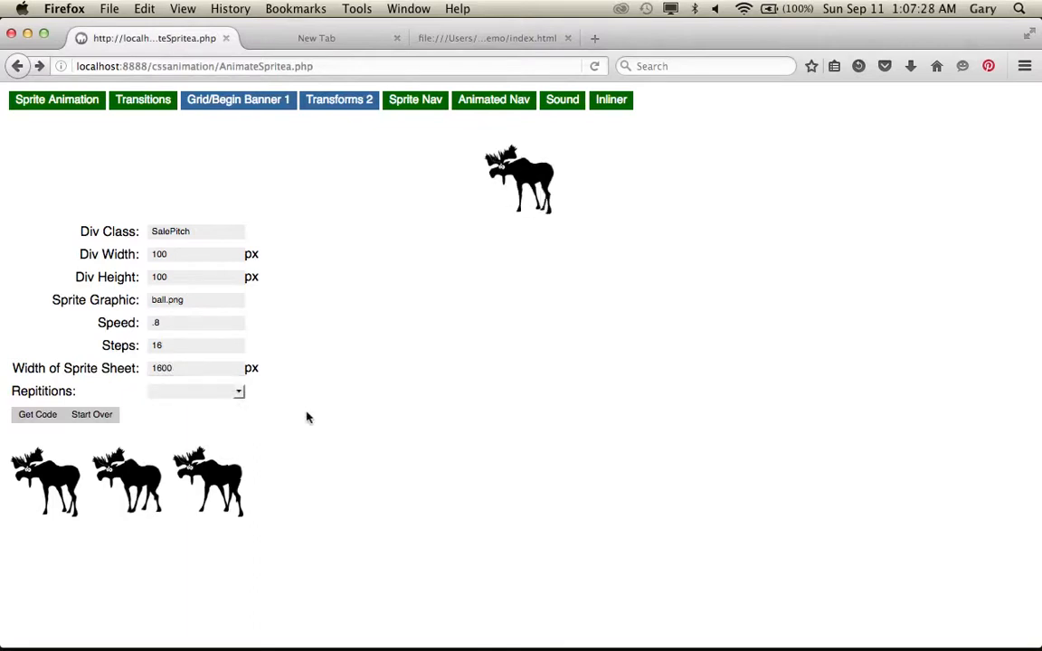
pyautogui.click(240, 395)
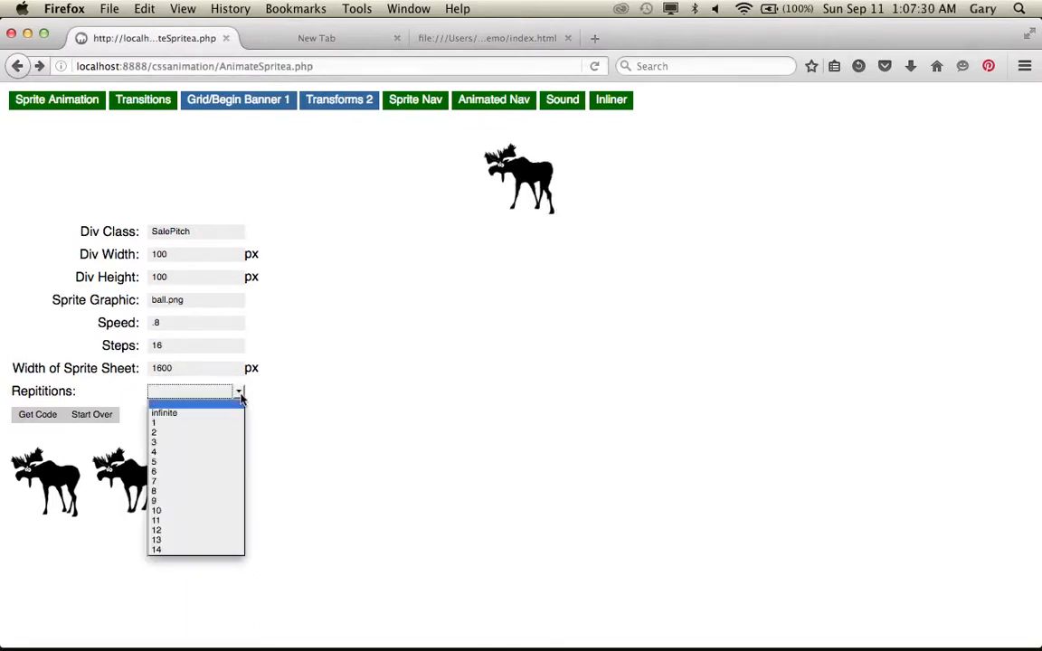
pyautogui.click(204, 414)
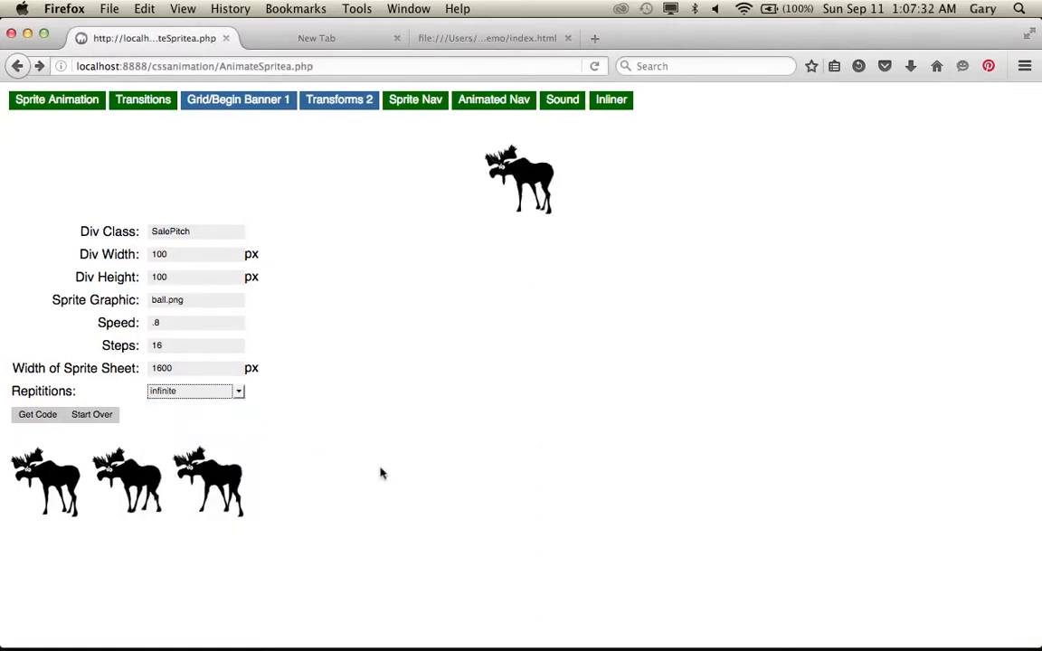
# Step: Try 10 repetitions for the animation and return the setting to infinite
pyautogui.click(240, 393)
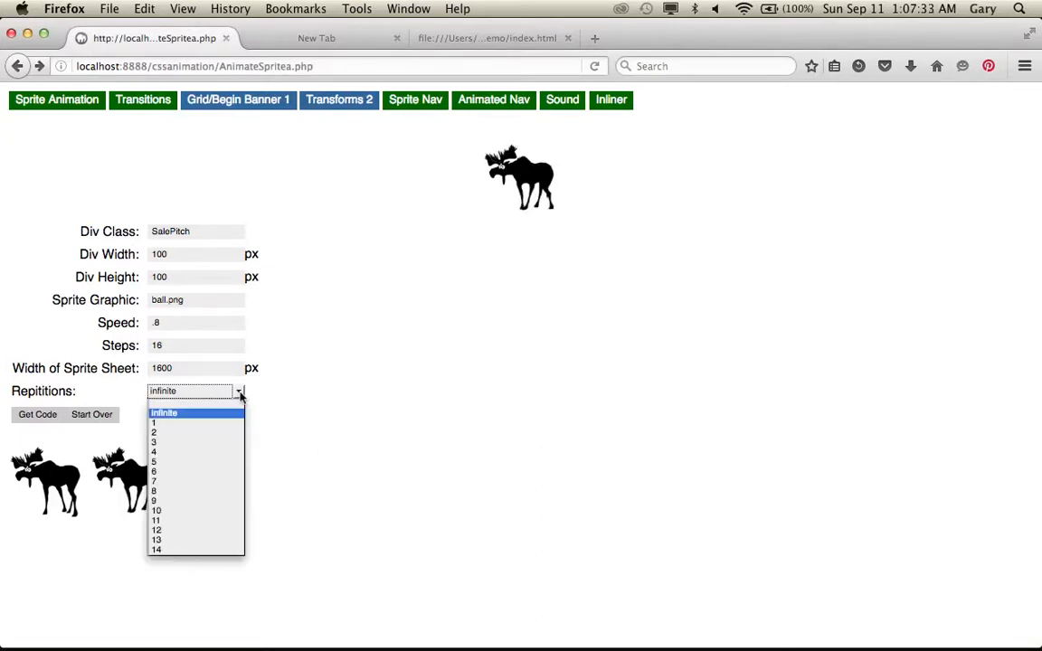
pyautogui.click(196, 510)
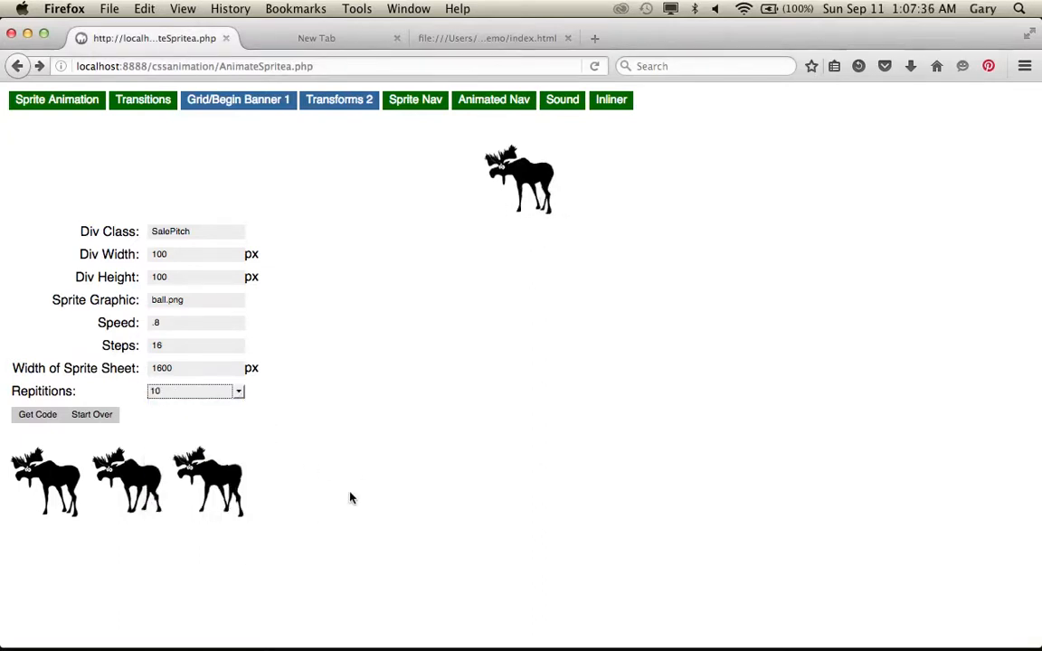
pyautogui.click(239, 393)
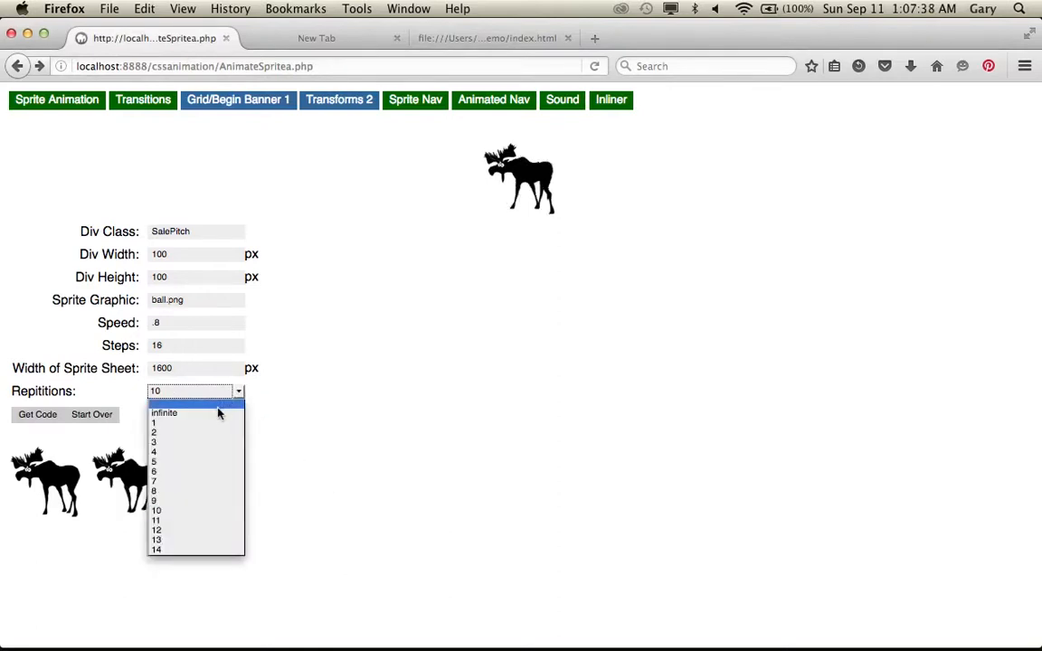
pyautogui.click(220, 414)
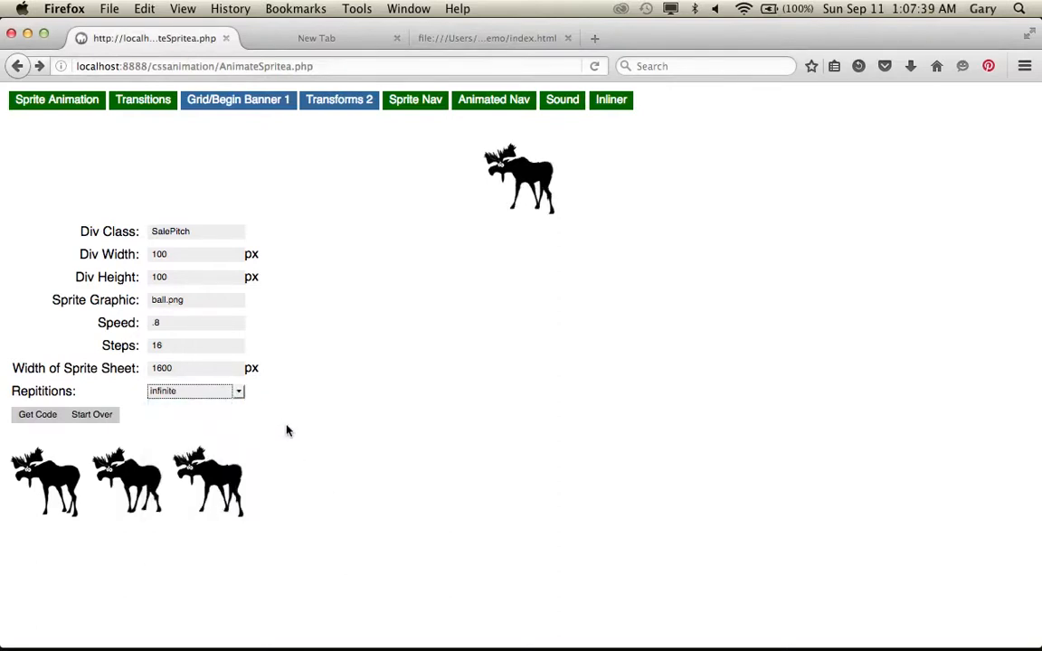
# Step: Generate the sprite code and copy the whole style block together with the SalePitch div
pyautogui.click(24, 417)
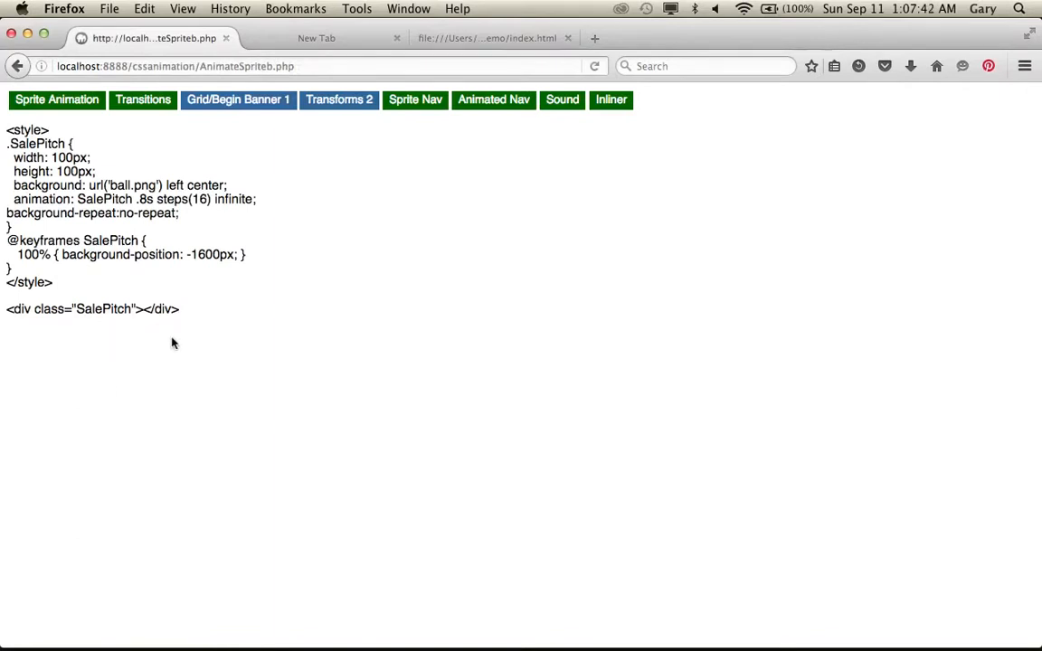
pyautogui.moveTo(193, 318); pyautogui.dragTo(0, 132)
pyautogui.press('super+c')
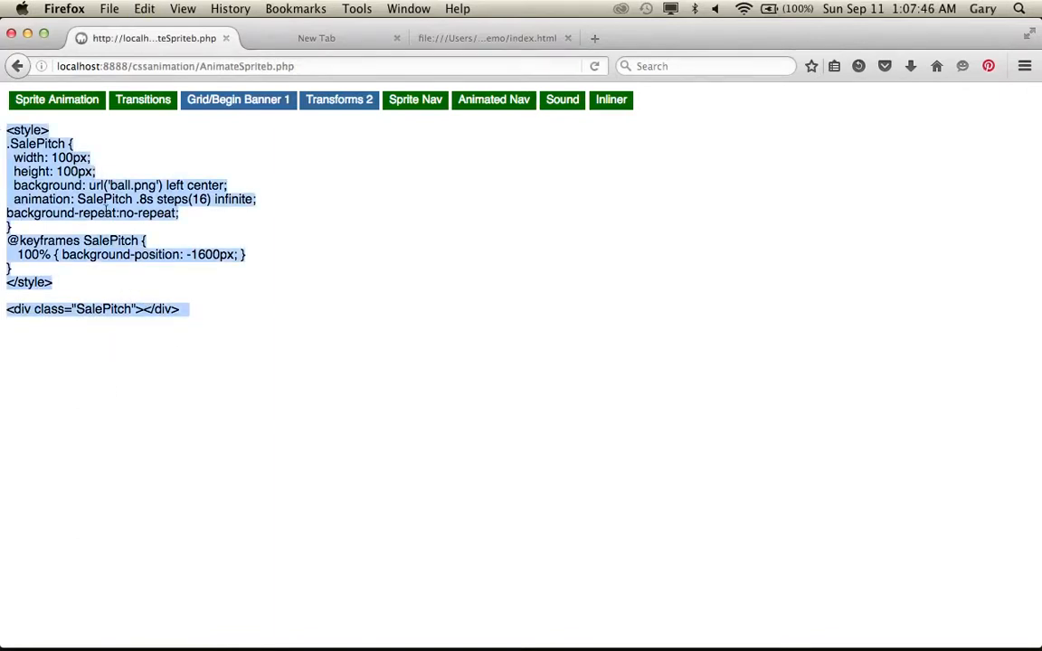
# Step: Switch to Dreamweaver and create a new HTML document
pyautogui.press('super+Tab')
pyautogui.press('super+Tab')
pyautogui.press('super+Tab')
pyautogui.press('super+Tab')
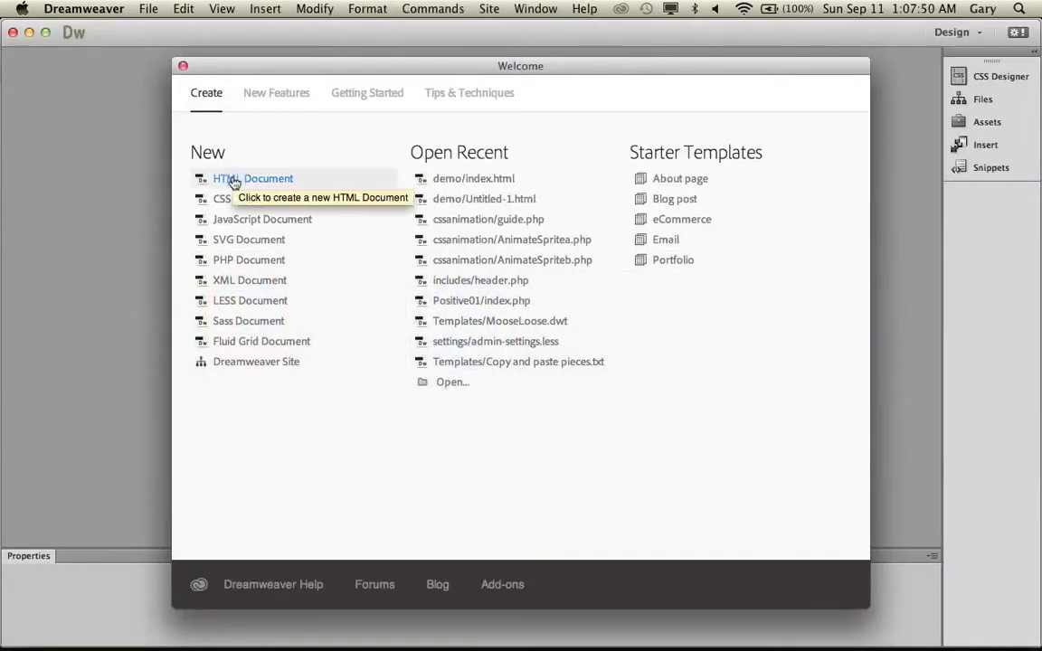
pyautogui.click(233, 179)
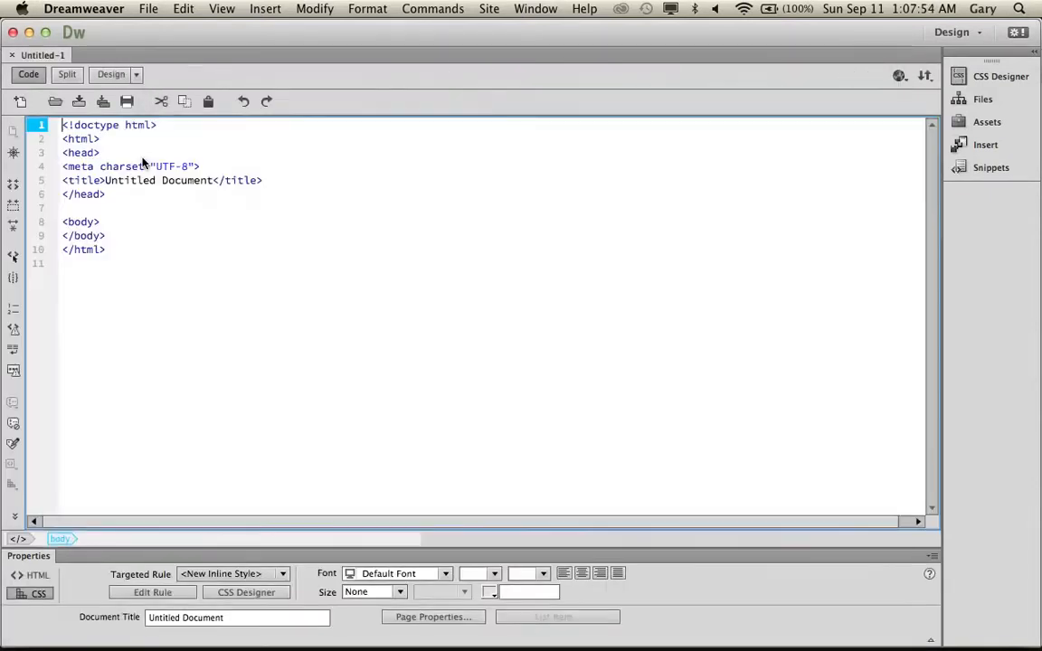
# Step: Add blank lines inside the body and paste the copied SalePitch style block and div there
pyautogui.moveTo(119, 250); pyautogui.dragTo(109, 237)
pyautogui.click(108, 223)
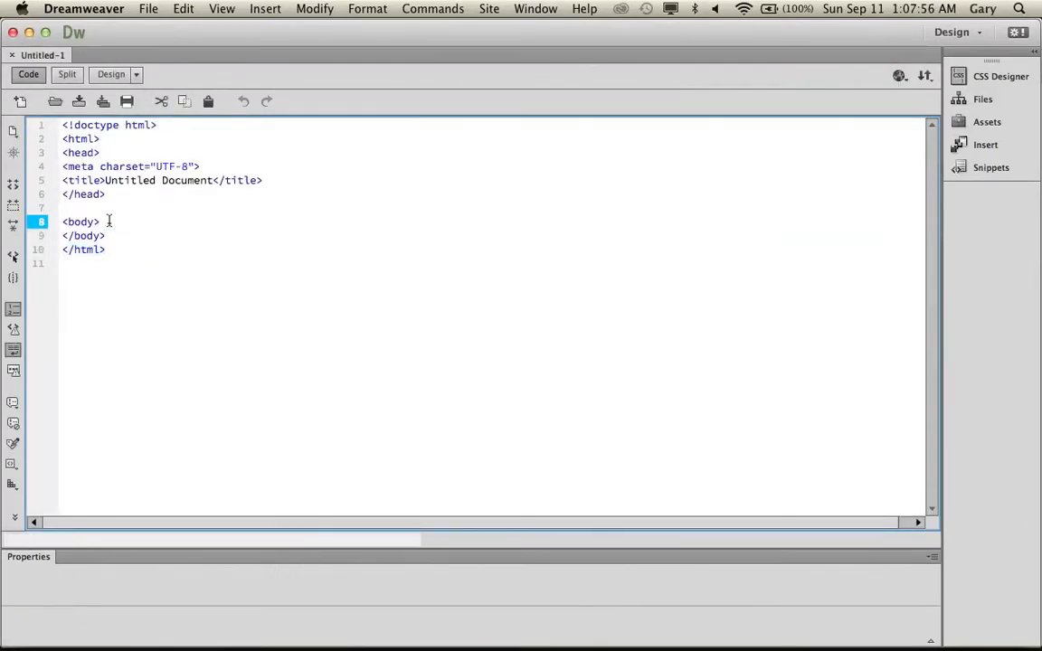
pyautogui.press('Return')
pyautogui.press('Return')
pyautogui.press('Return')
pyautogui.press('Return')
pyautogui.press('Return')
pyautogui.press('Return')
pyautogui.press('Return')
pyautogui.press('Return')
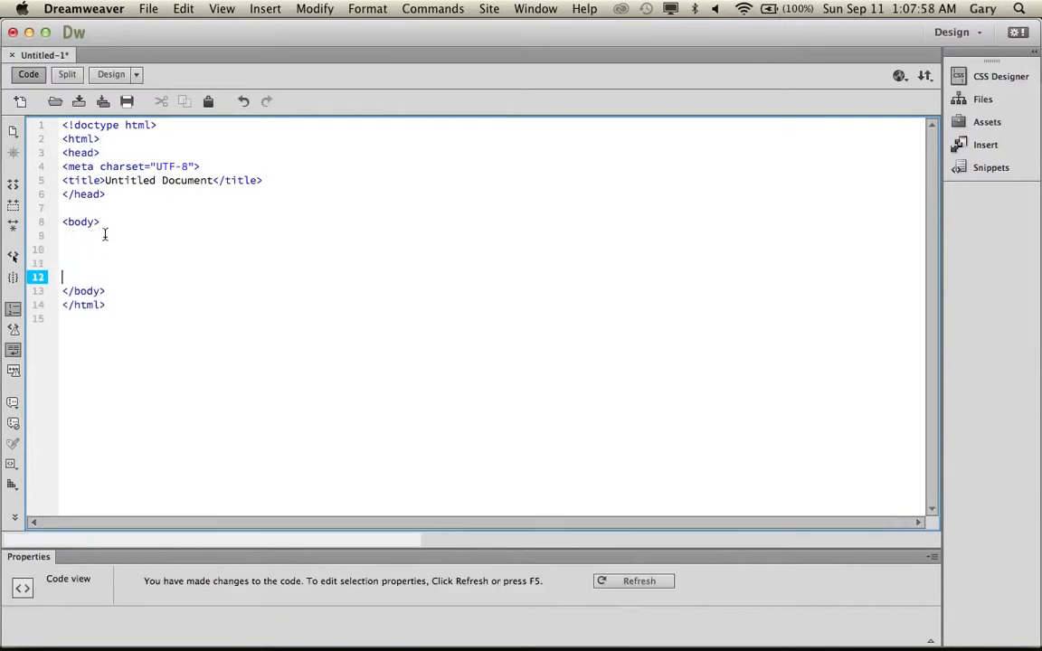
pyautogui.click(92, 251)
pyautogui.press('super+v')
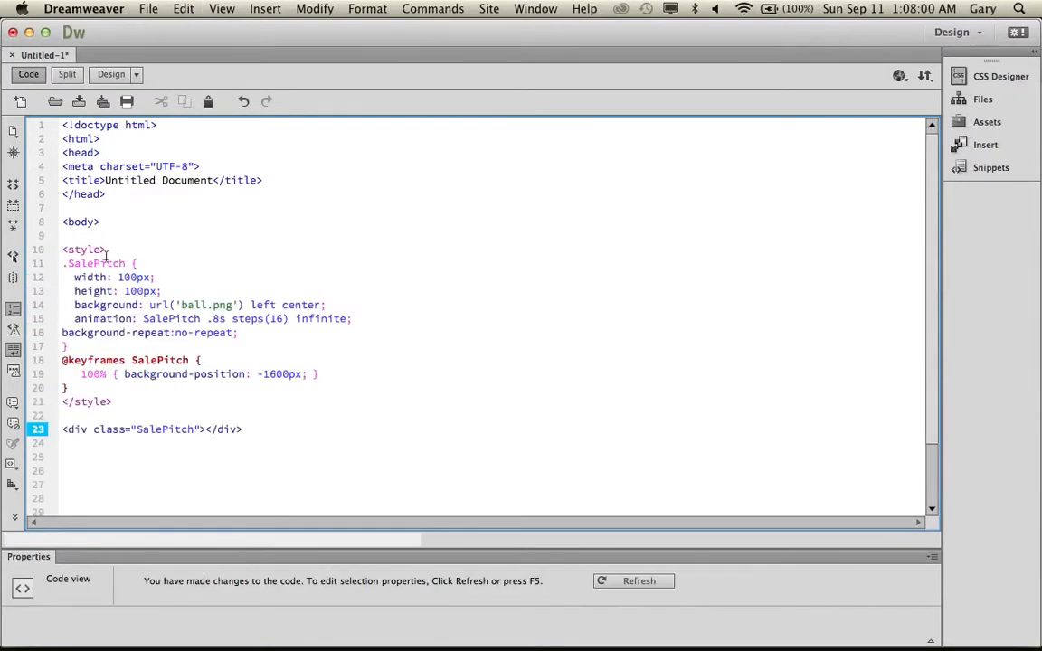
# Step: Move the style block from the body into the head after the title, with a blank line before and after it
pyautogui.moveTo(113, 401); pyautogui.dragTo(61, 246)
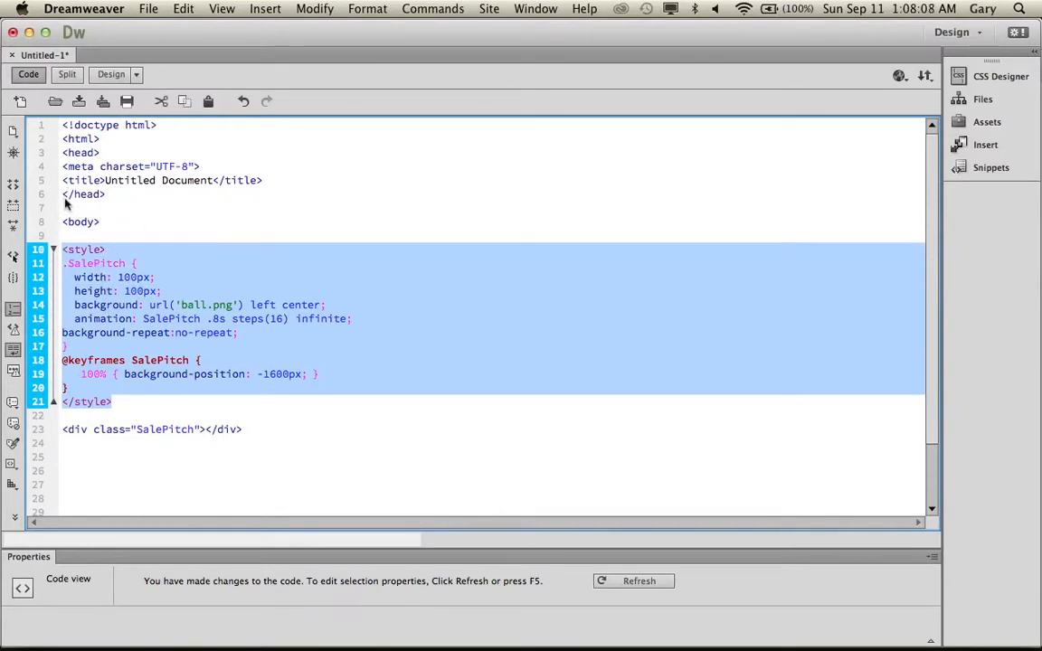
pyautogui.moveTo(65, 201); pyautogui.dragTo(267, 184)
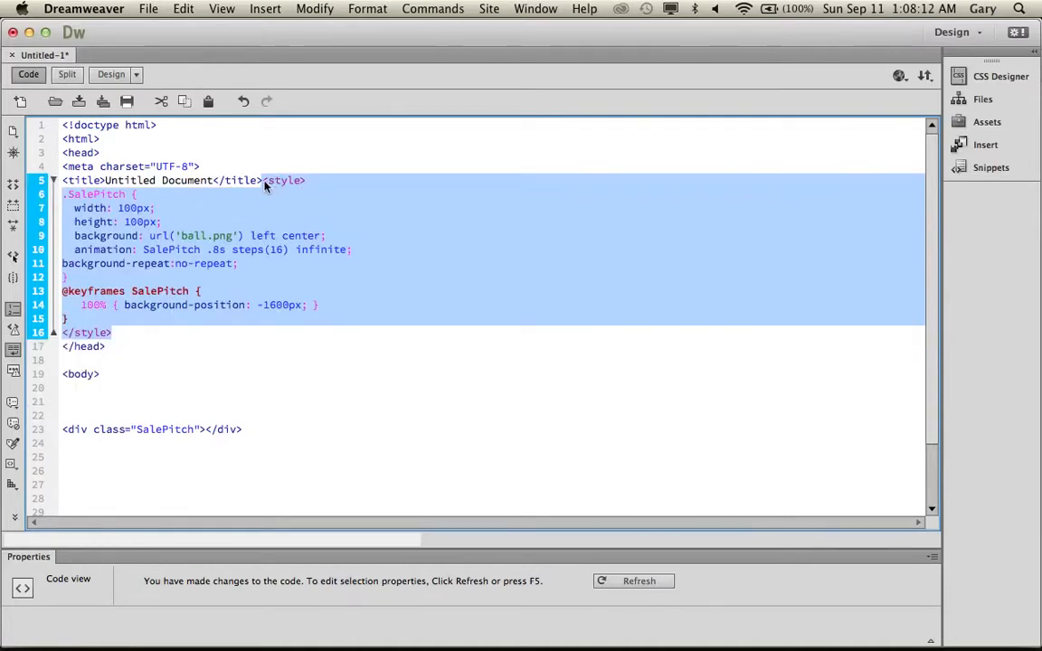
pyautogui.click(289, 186)
pyautogui.press('Return')
pyautogui.press('Return')
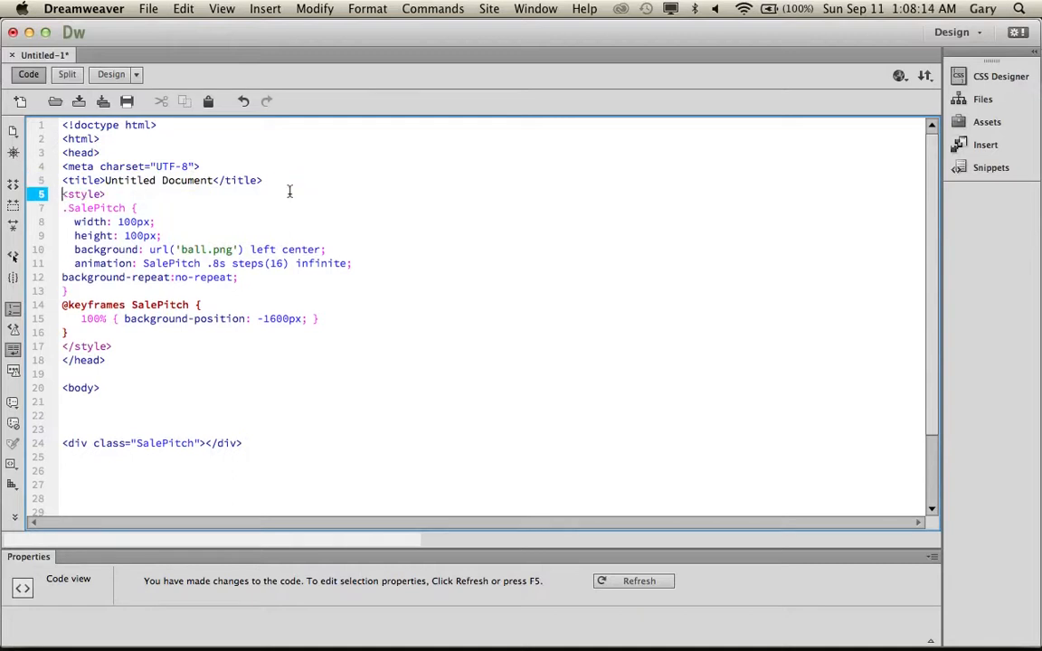
pyautogui.click(143, 355)
pyautogui.press('Return')
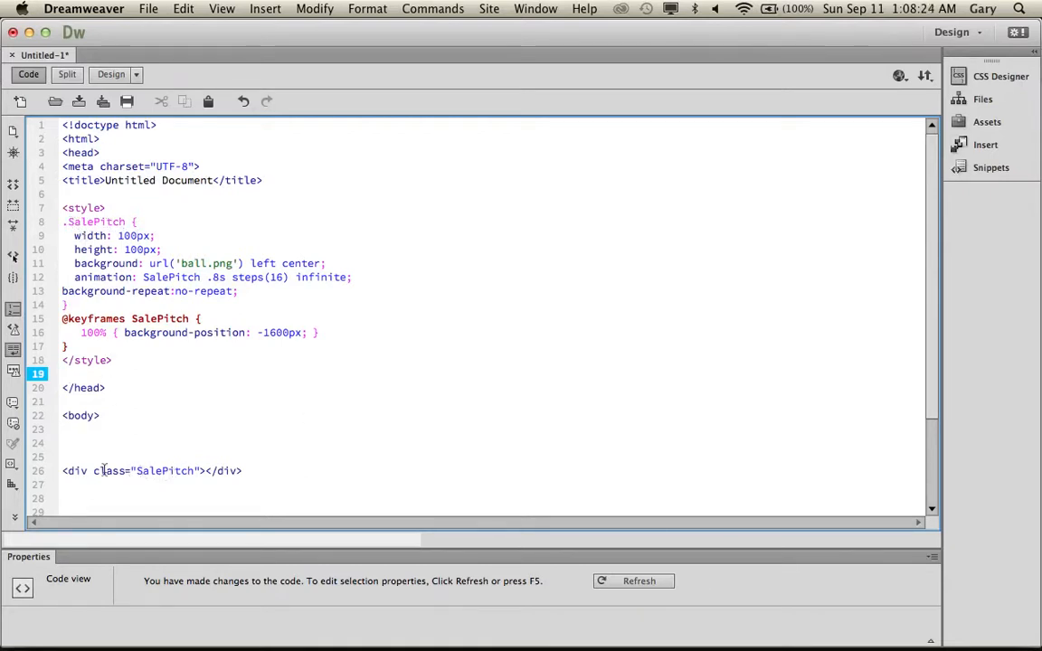
pyautogui.moveTo(62, 472); pyautogui.dragTo(168, 448)
pyautogui.click(167, 447)
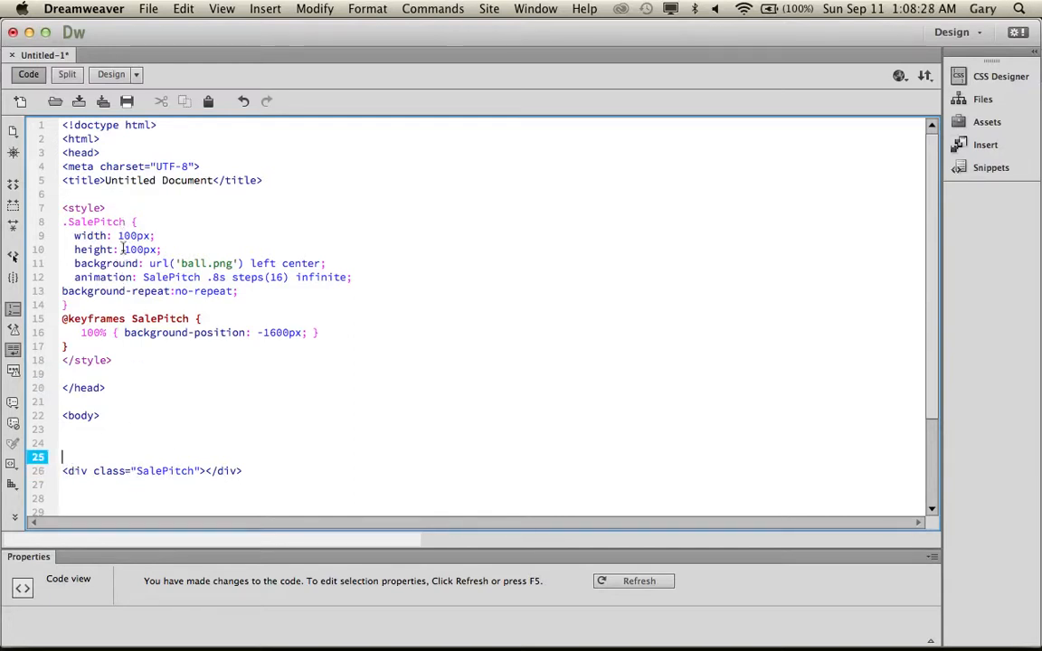
pyautogui.moveTo(119, 236); pyautogui.dragTo(153, 249)
pyautogui.click(161, 250)
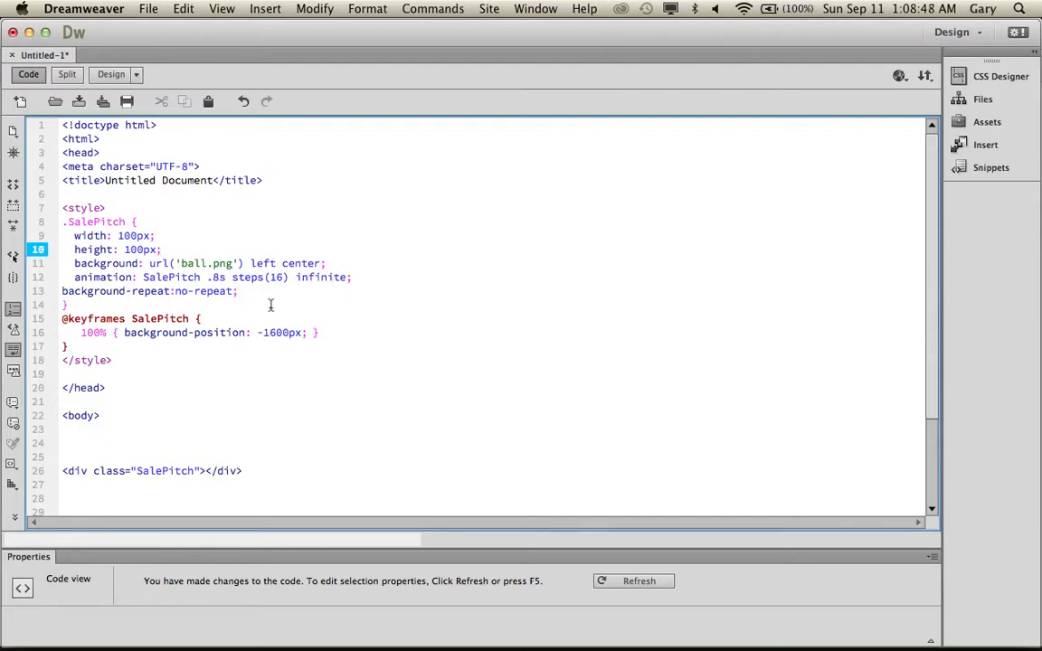
# Step: Save the page as index.html in the demo folder on the Desktop, replacing the existing file
pyautogui.click(78, 102)
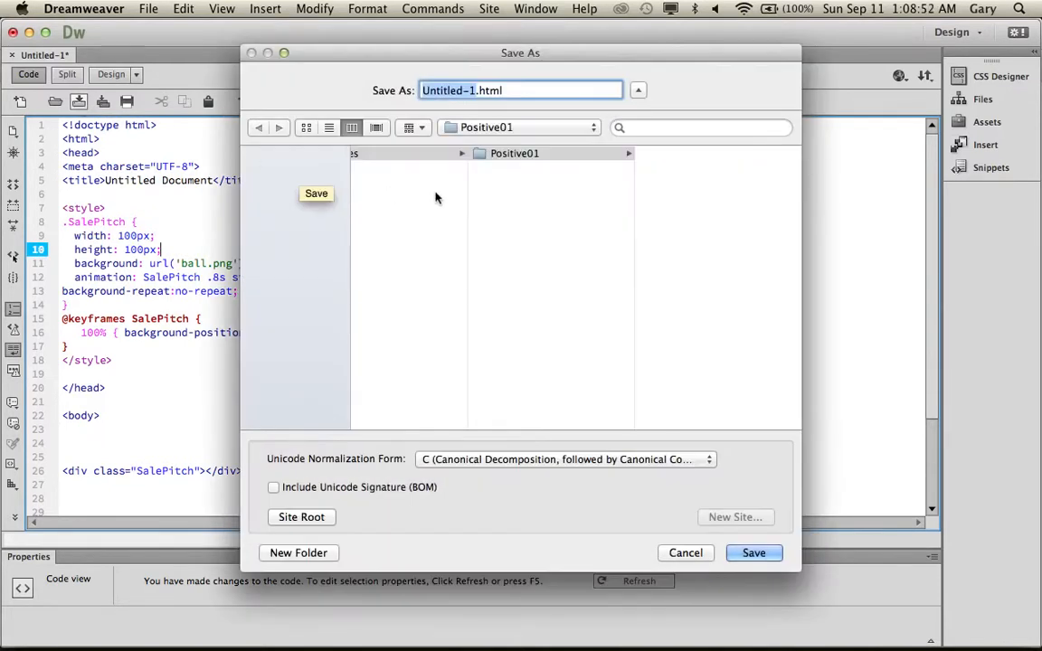
pyautogui.click(296, 198)
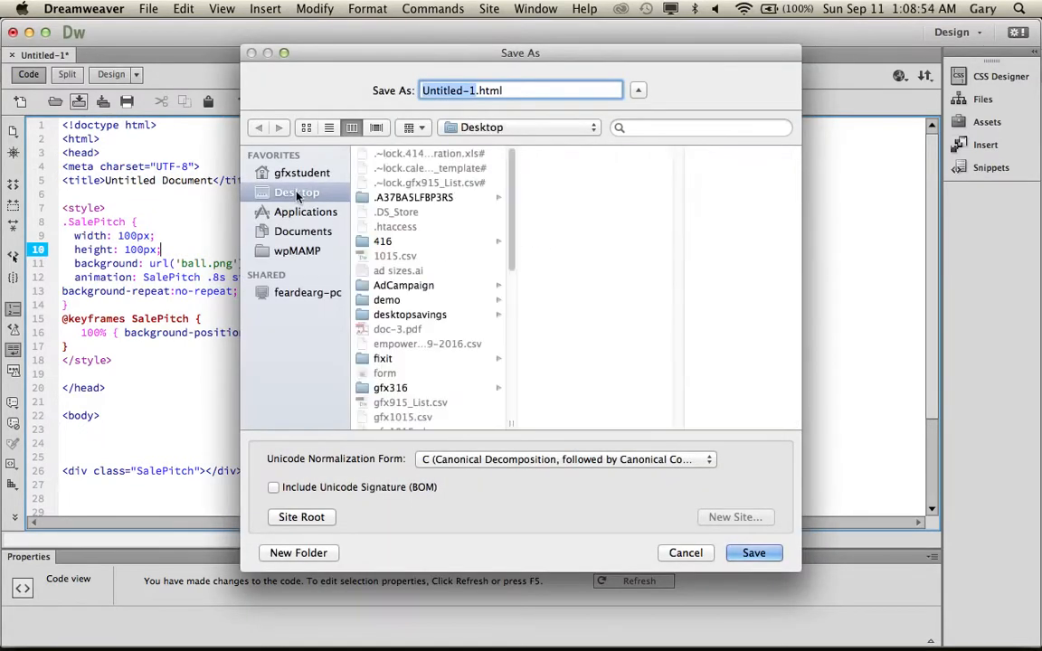
pyautogui.scroll(-1, 441, 274)
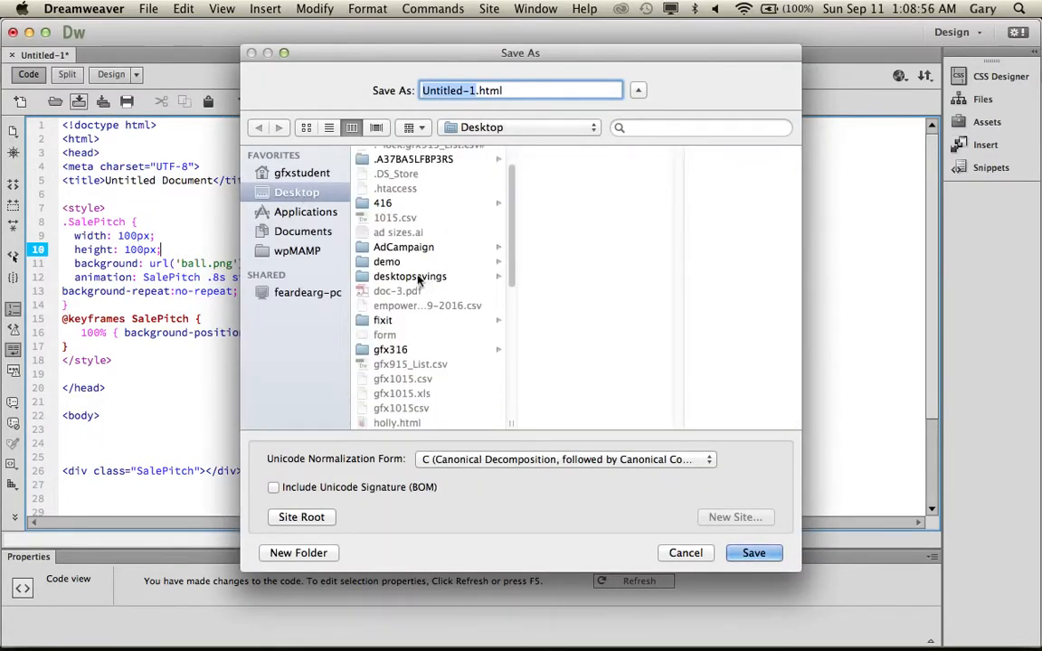
pyautogui.click(491, 261)
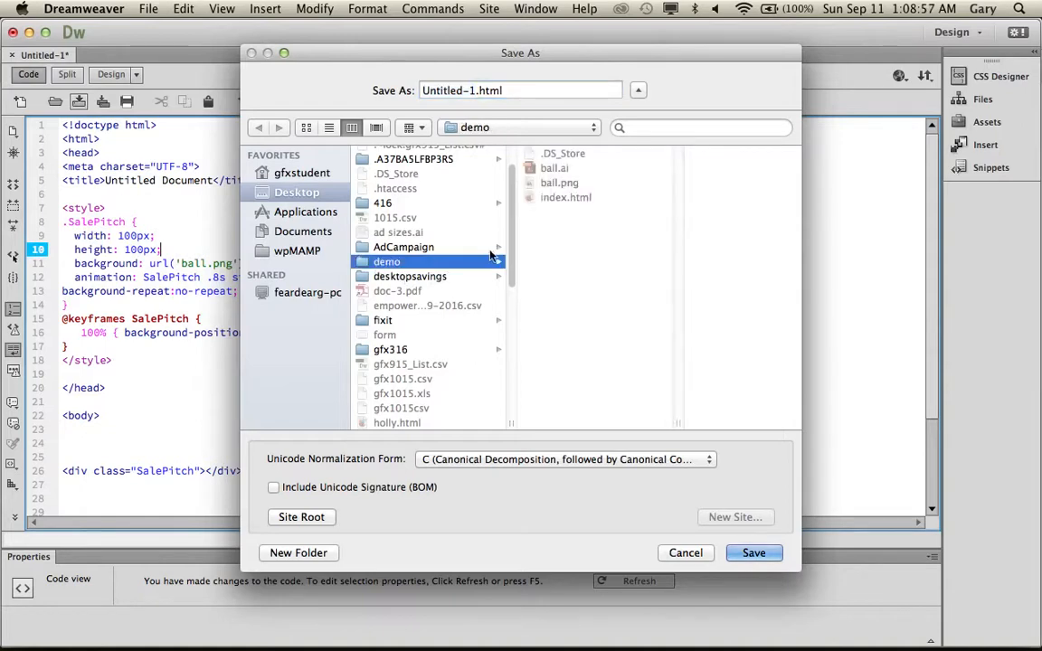
pyautogui.click(559, 199)
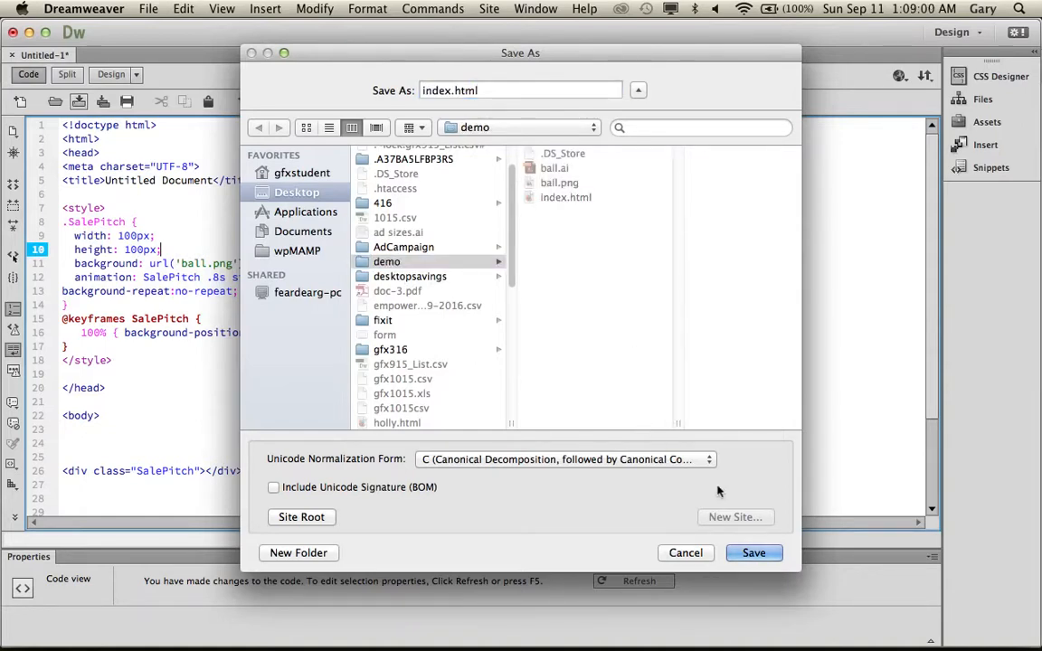
pyautogui.click(749, 555)
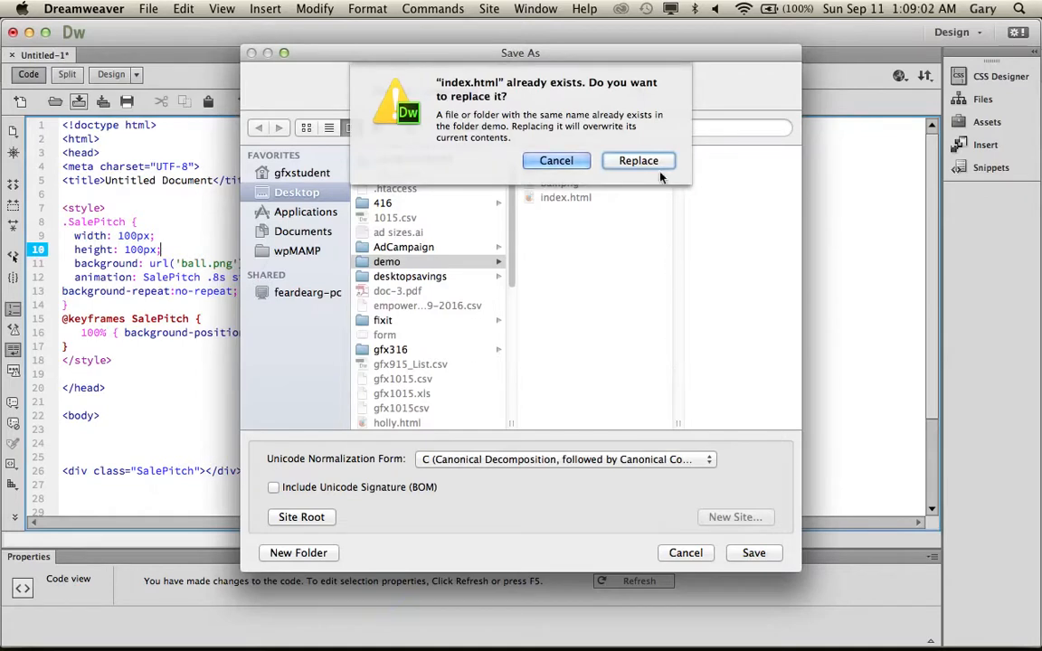
pyautogui.click(657, 158)
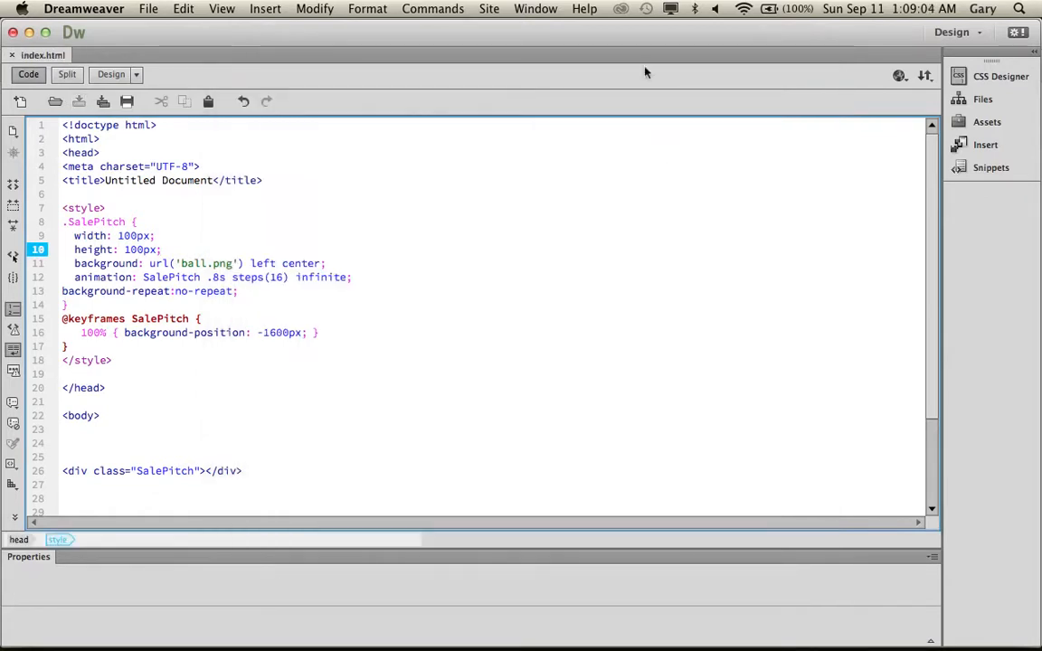
# Step: Preview index.html in Firefox to check the SALE sprite animation
pyautogui.moveTo(615, 60); pyautogui.dragTo(569, 116)
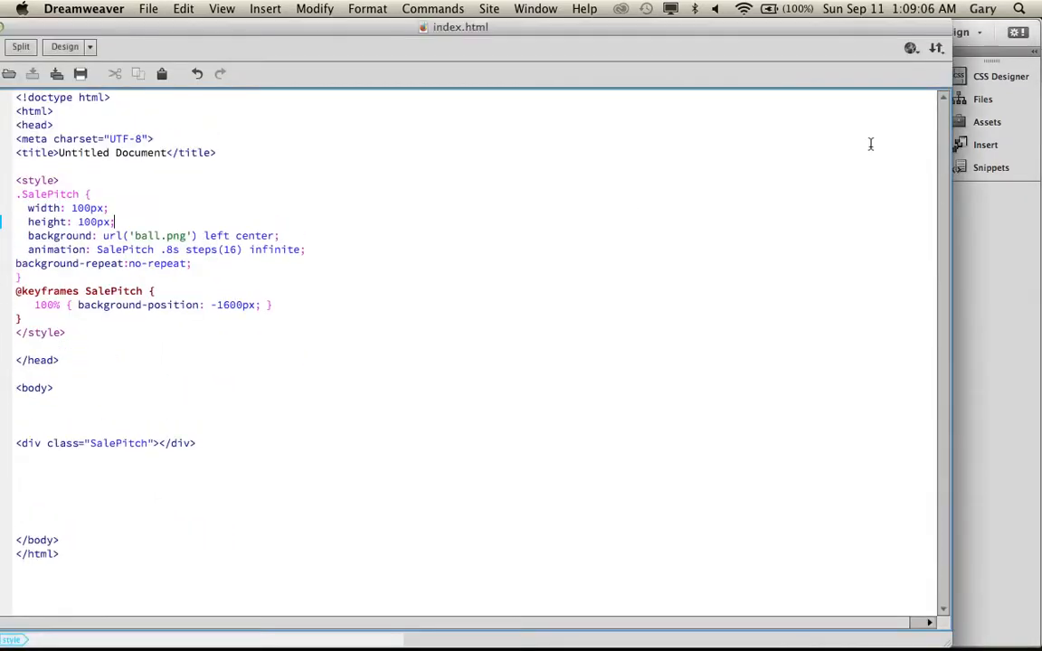
pyautogui.press('super+Tab')
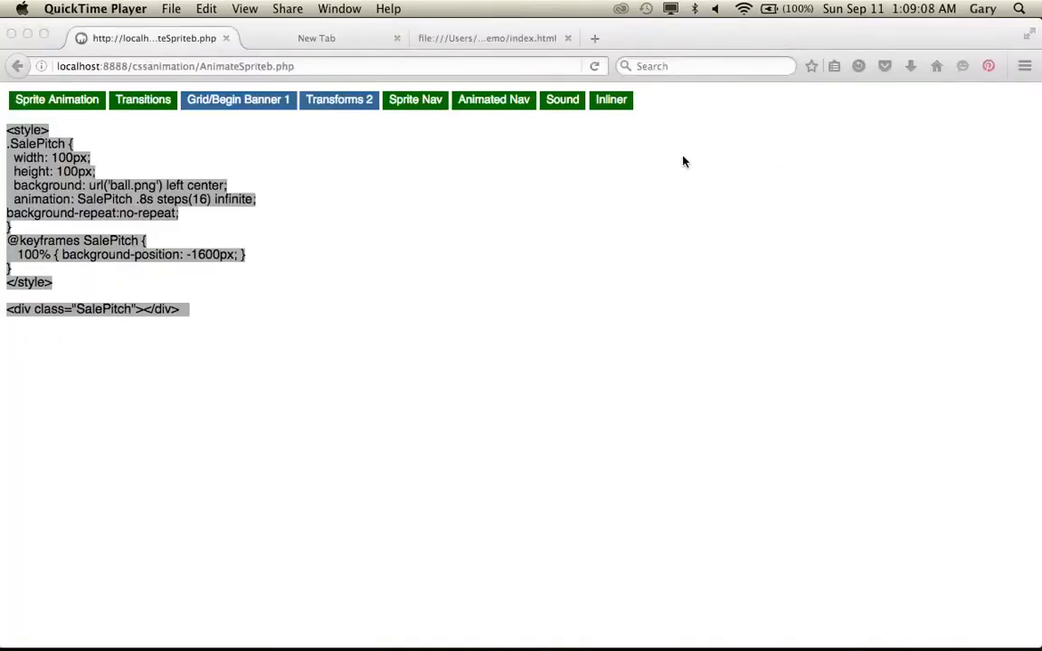
pyautogui.press('super+Tab')
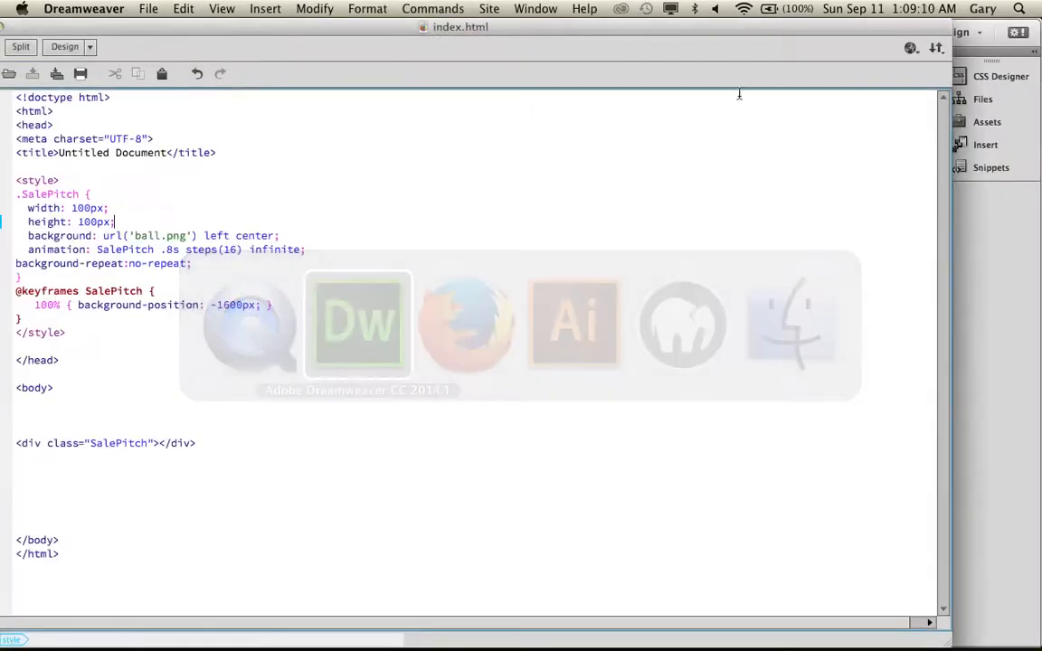
pyautogui.click(910, 50)
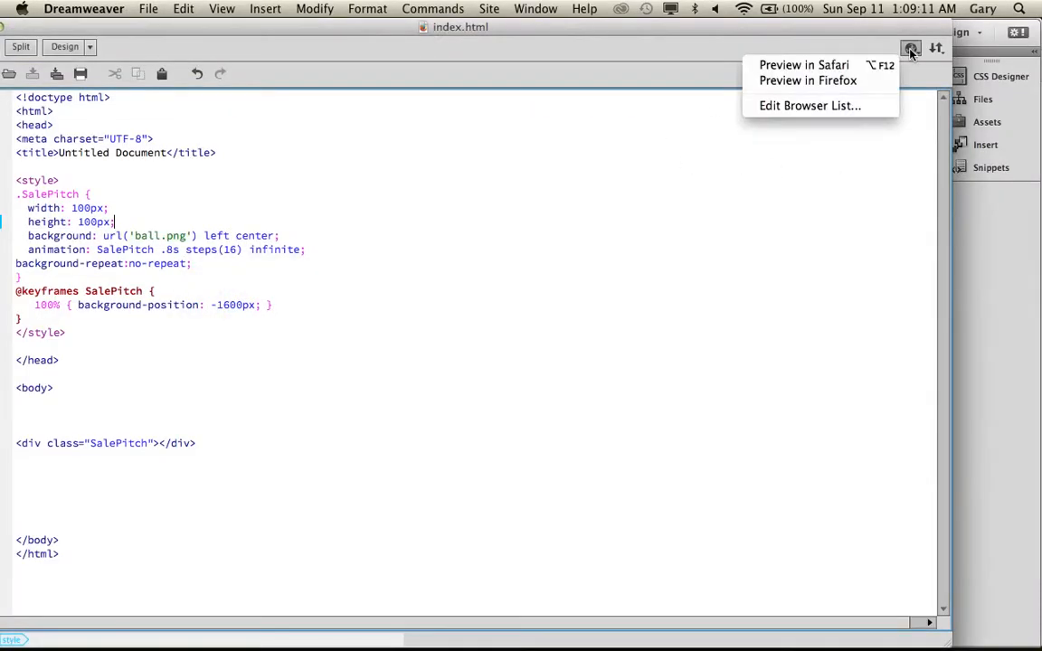
pyautogui.click(840, 78)
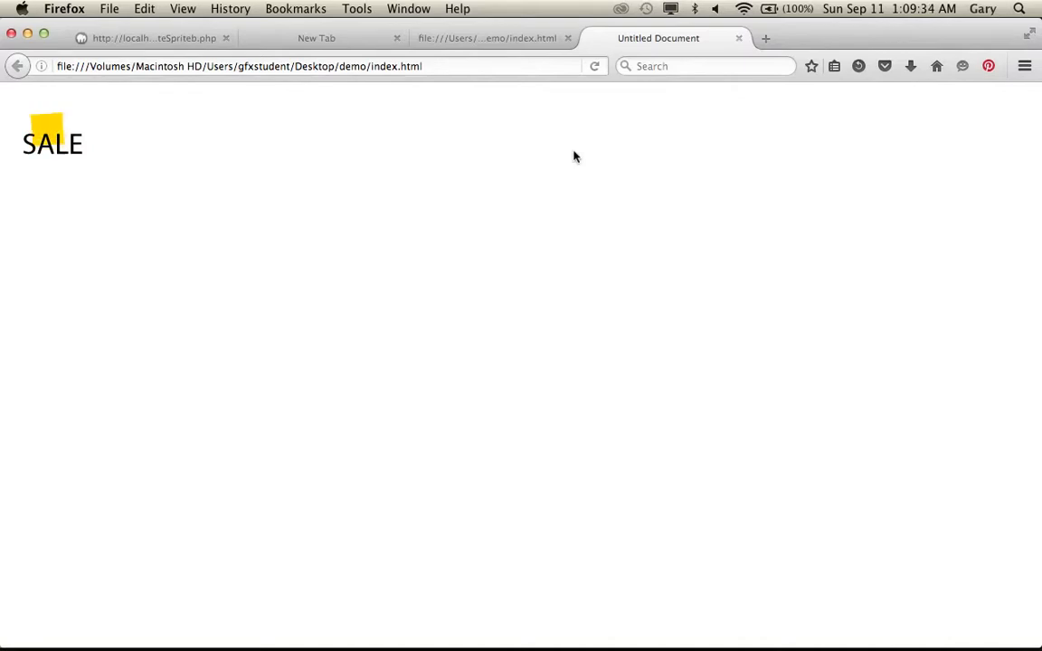
# Step: Return to Dreamweaver, set the SalePitch animation duration to .5s, save index.html and switch back to Firefox
pyautogui.press('super+Tab')
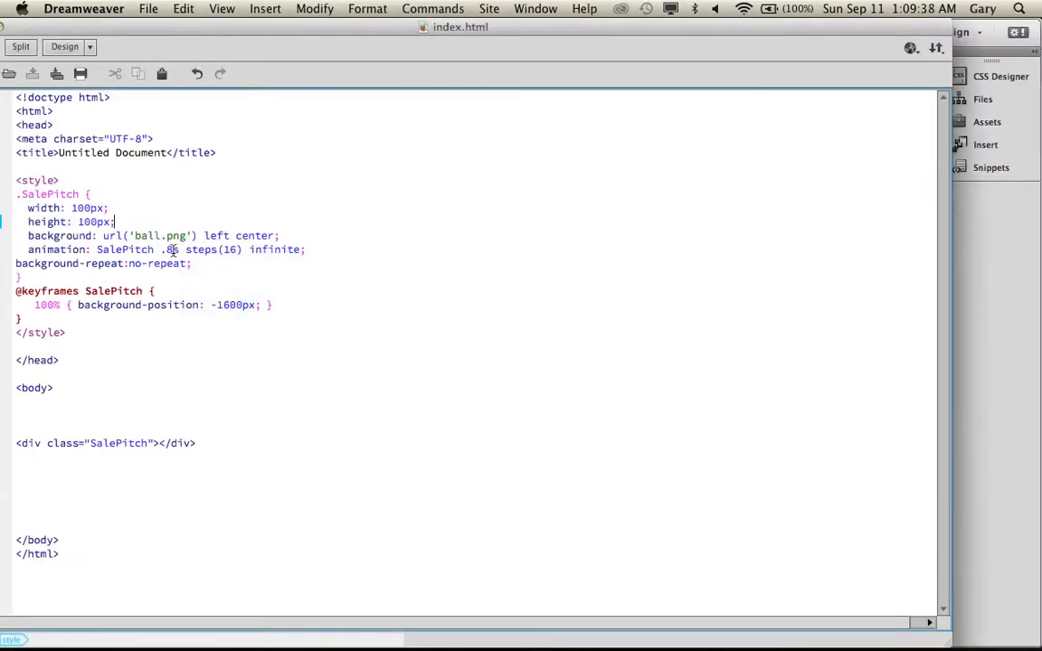
pyautogui.click(168, 249)
pyautogui.write('5')
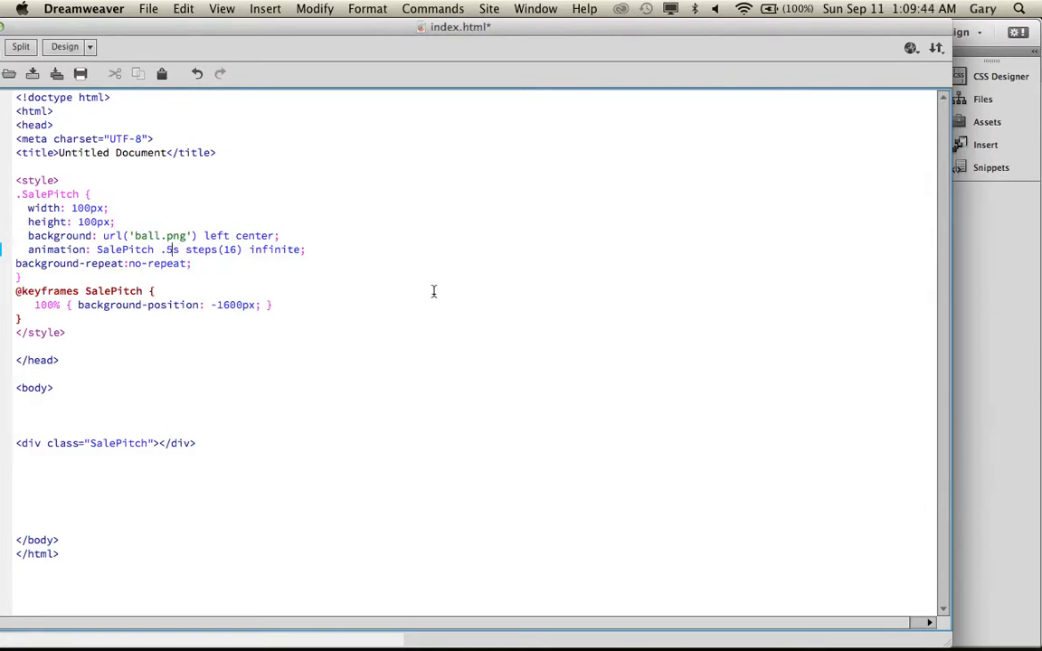
pyautogui.press('super+s')
pyautogui.press('super+Tab')
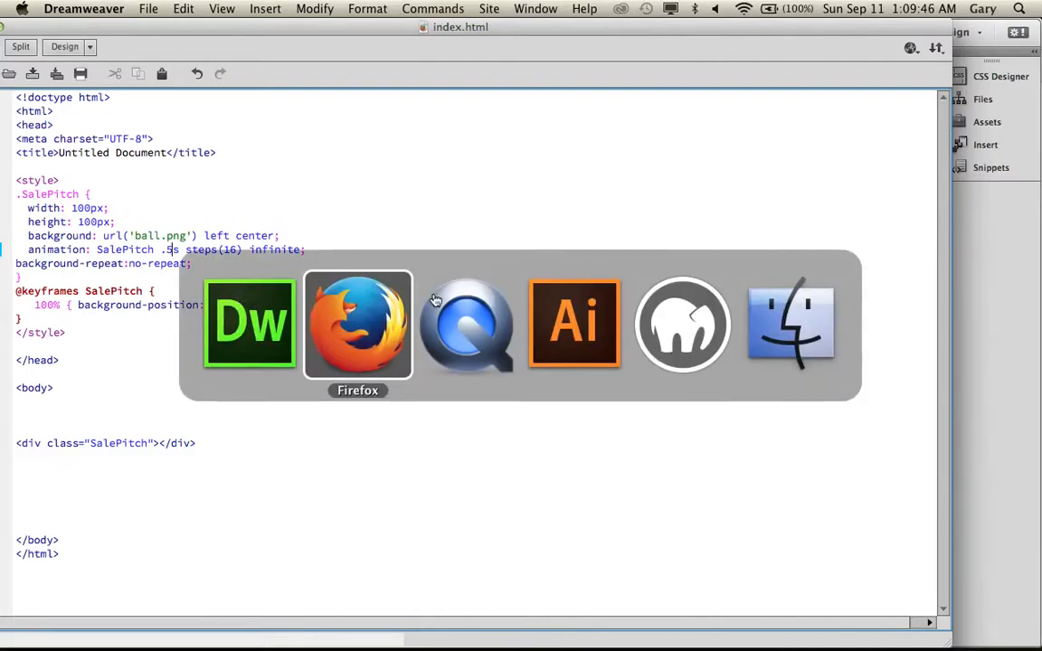
# Step: Reload index.html to check the SALE animation at the .5s duration and switch back to Dreamweaver
pyautogui.click(594, 67)
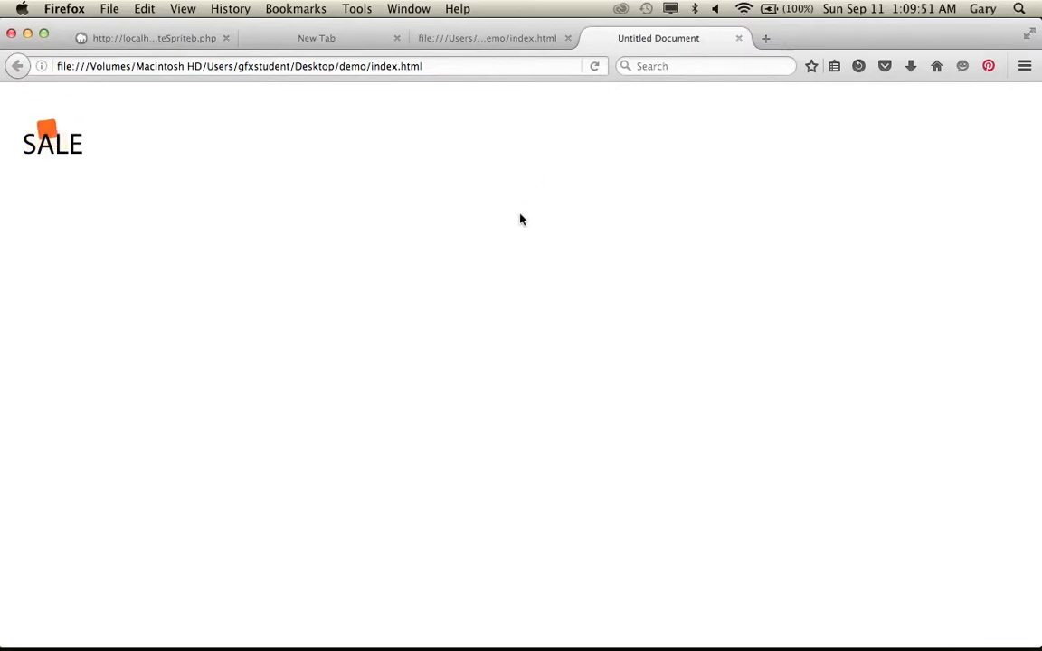
pyautogui.press('super+Tab')
pyautogui.press('super+Tab')
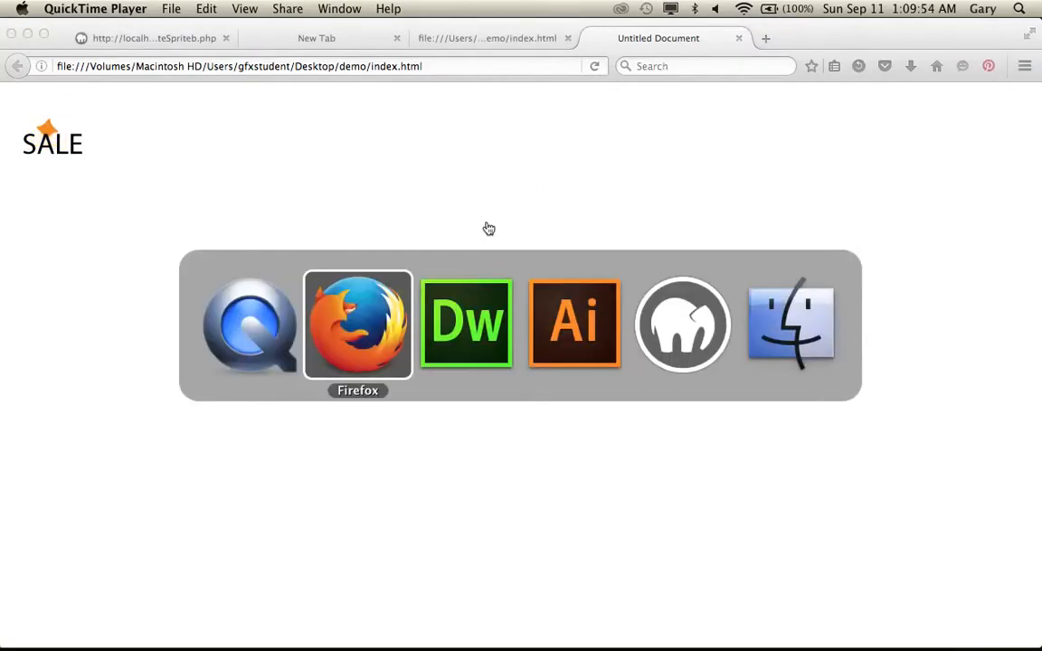
pyautogui.press('super+Tab')
pyautogui.press('super+Tab')
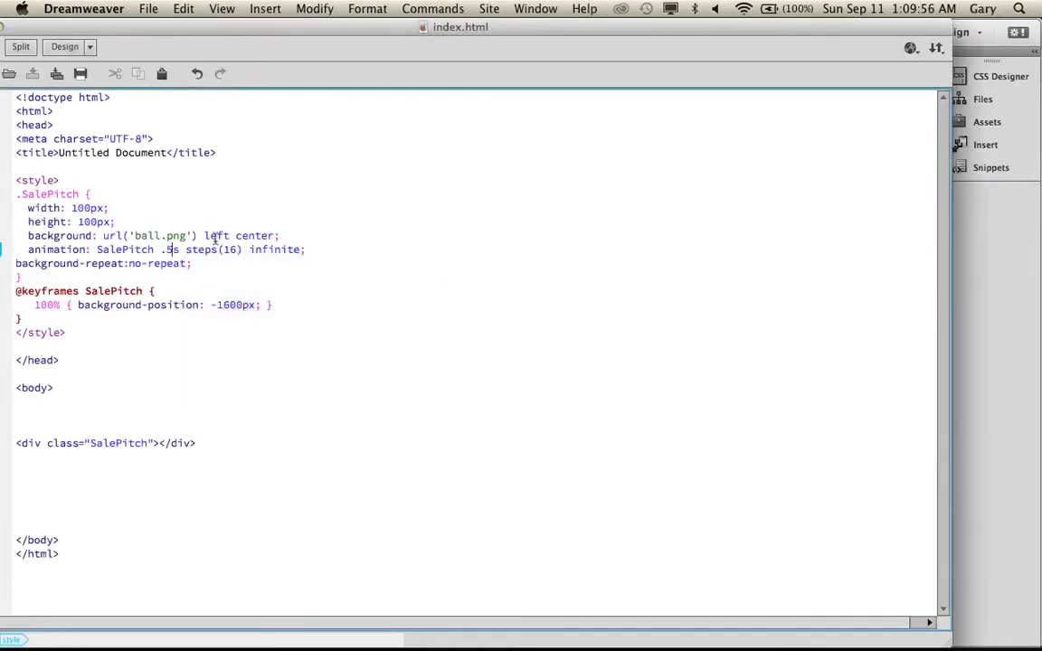
# Step: Set the SalePitch animation duration to 1.0s and save index.html
pyautogui.doubleClick(167, 249)
pyautogui.write('.5s')
pyautogui.write('1')
pyautogui.moveTo(173, 251); pyautogui.dragTo(178, 251)
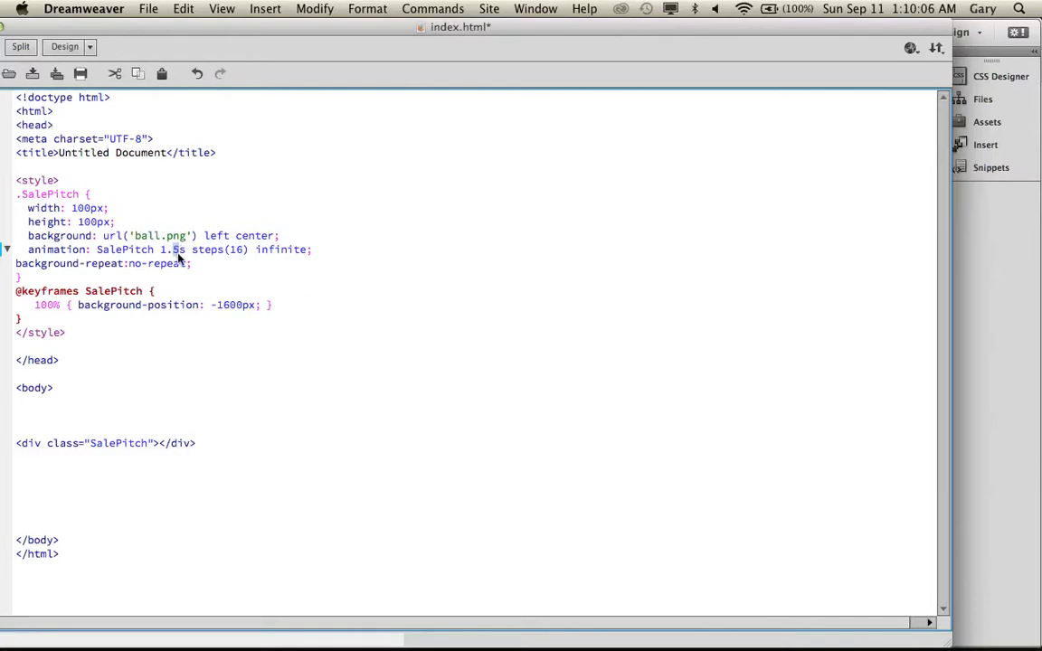
pyautogui.write('0')
pyautogui.press('super+s')
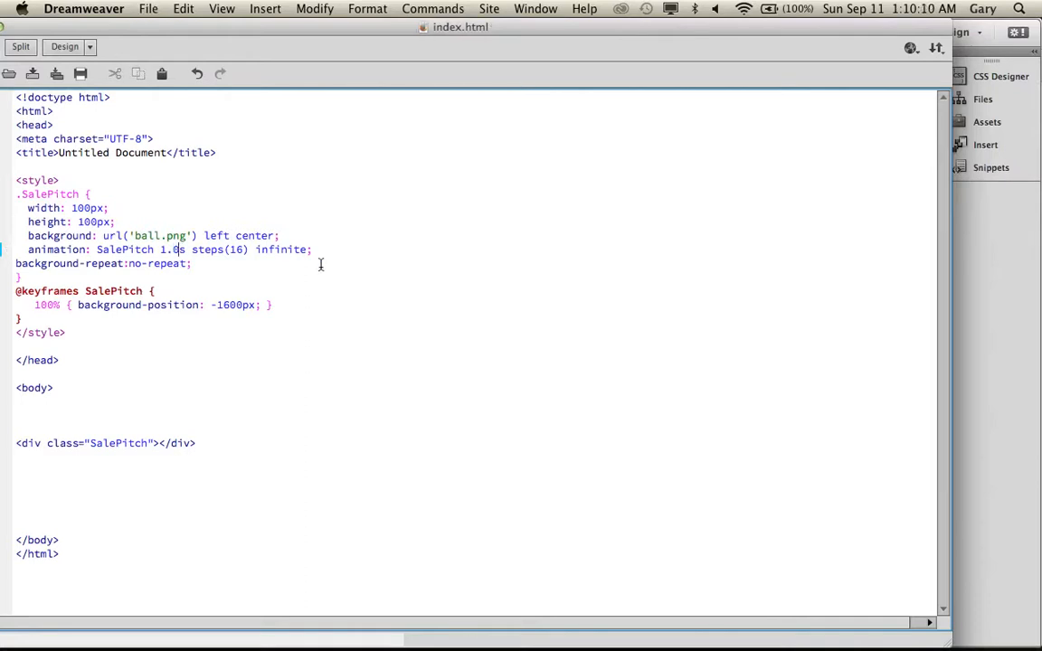
# Step: Switch to Firefox, reload the page to check the SALE animation at 1.0s, and return to Dreamweaver
pyautogui.press('super+Tab')
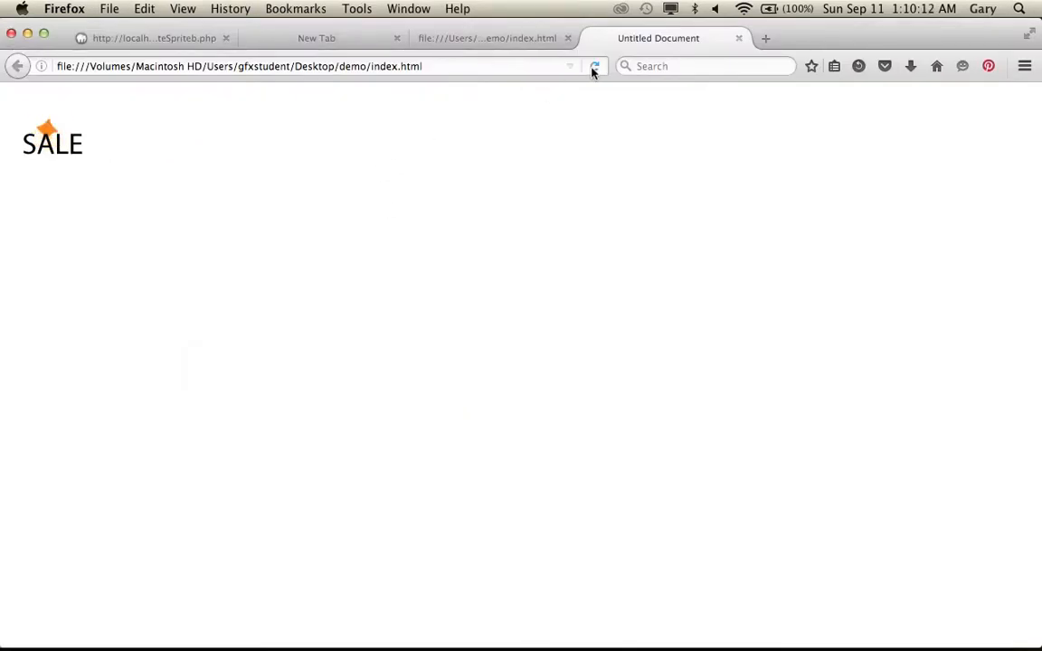
pyautogui.click(594, 66)
pyautogui.press('super+Tab')
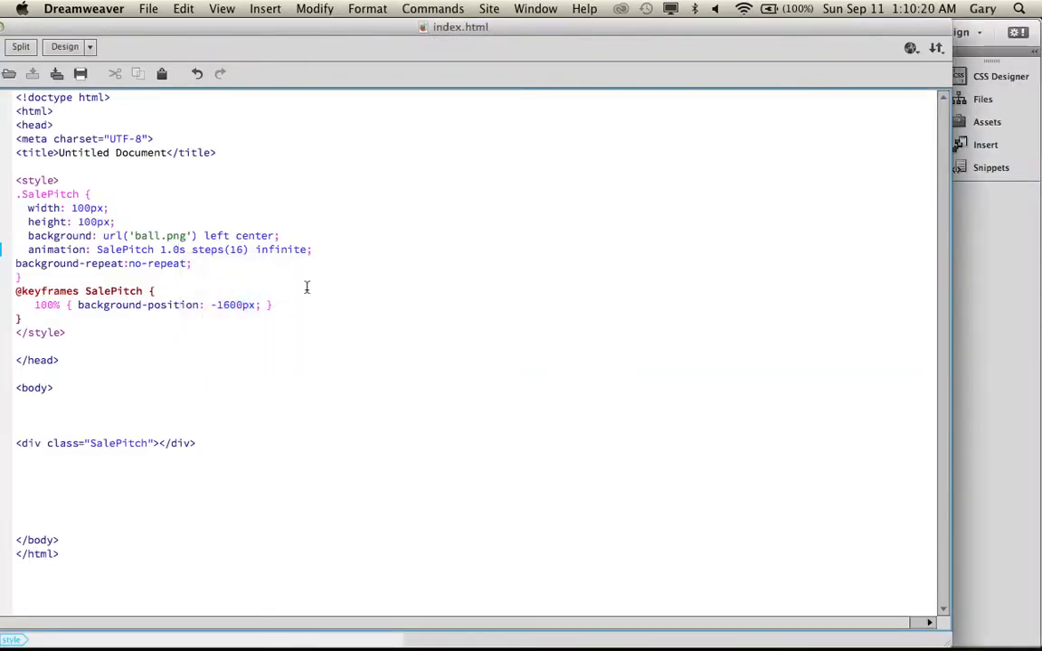
# Step: Replace the infinite repeat in the SalePitch animation with 3 iterations and save index.html
pyautogui.moveTo(256, 250); pyautogui.dragTo(307, 254)
pyautogui.write('3')
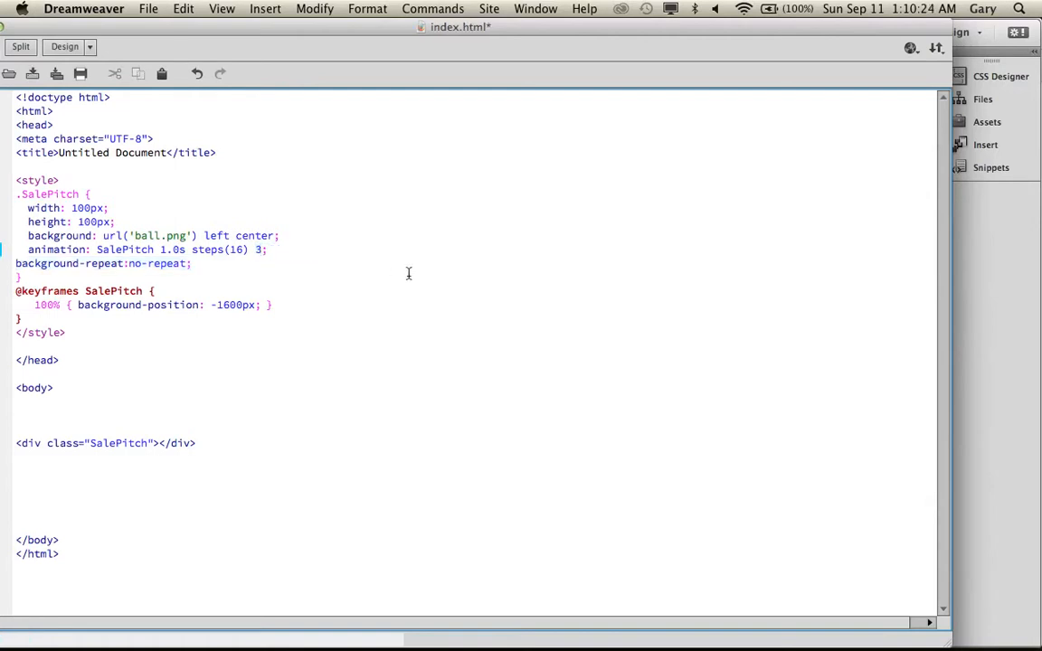
pyautogui.press('super+s')
# Step: Switch to Firefox, reload the page twice to watch the three-repeat SALE animation, and return to Dreamweaver
pyautogui.press('super+Tab')
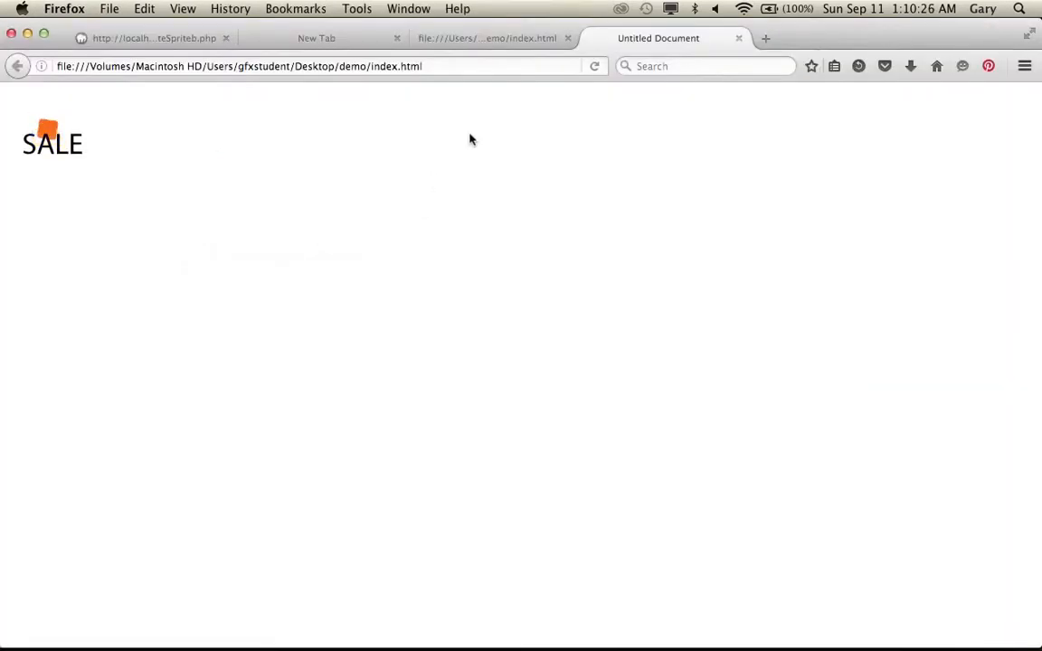
pyautogui.click(595, 67)
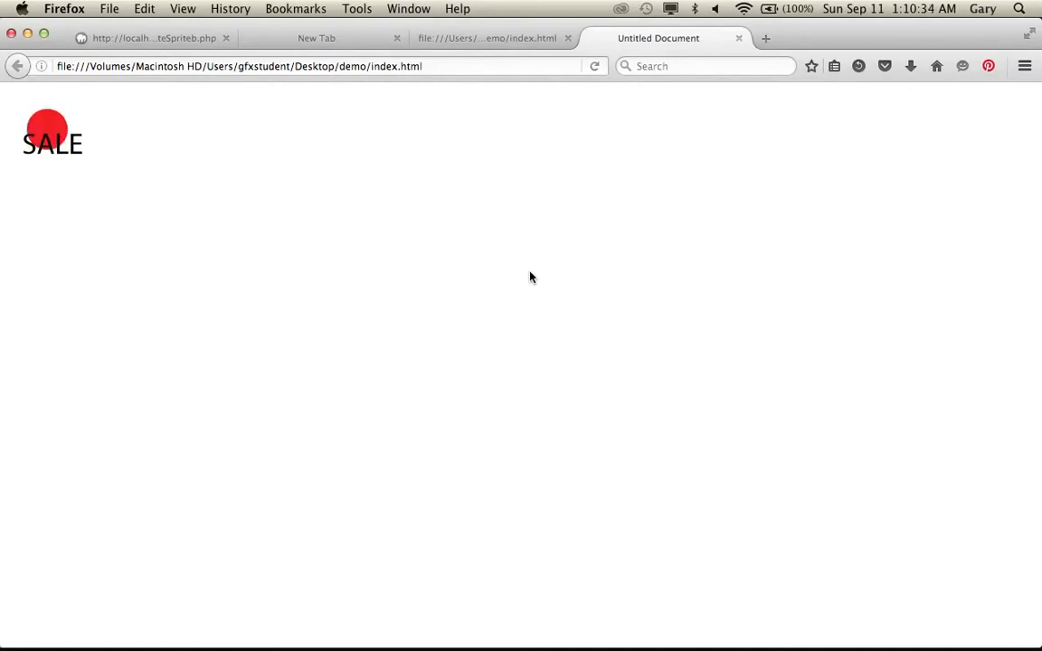
pyautogui.click(598, 68)
pyautogui.press('super+Tab')
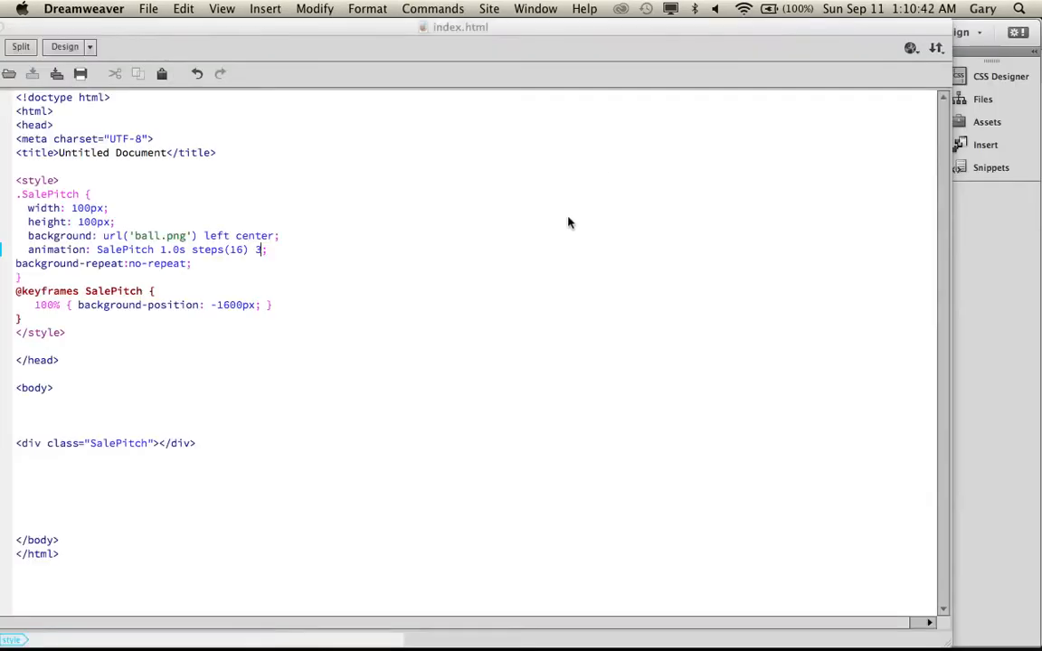